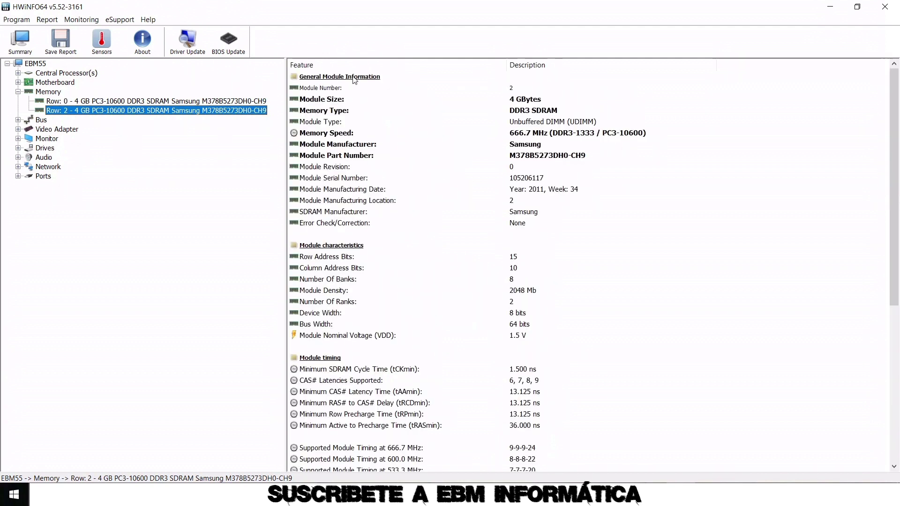
# Step: Examine the details of the motherboard and the NVIDIA GeForce GT 640 video adapter, and select the Row 0 memory module
pyautogui.click(19, 83)
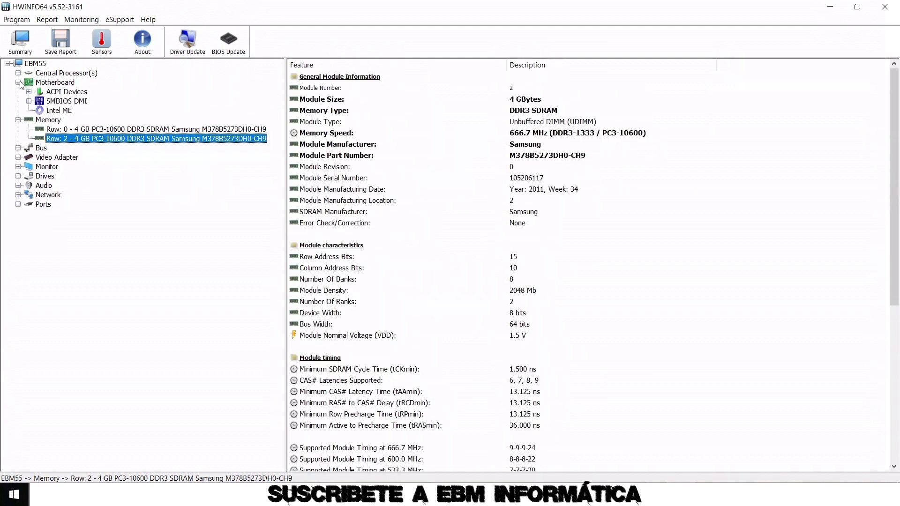
pyautogui.click(66, 82)
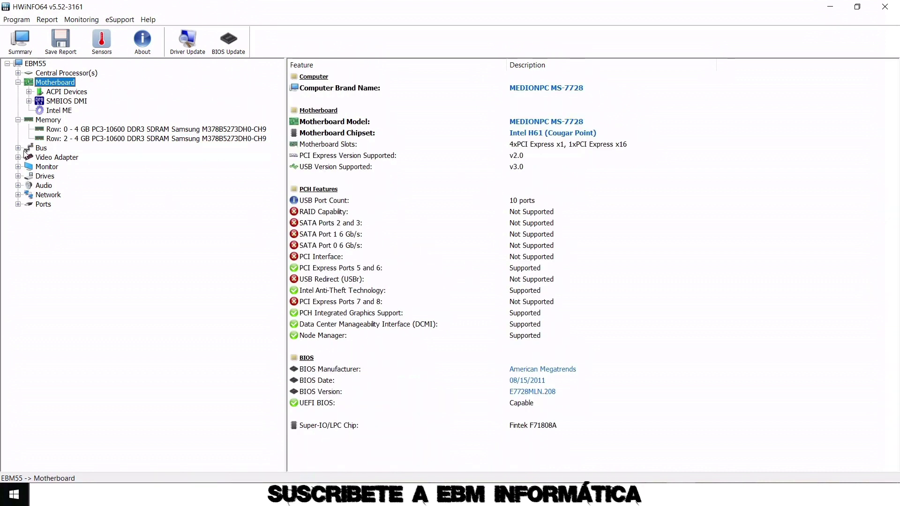
pyautogui.click(50, 158)
pyautogui.click(18, 158)
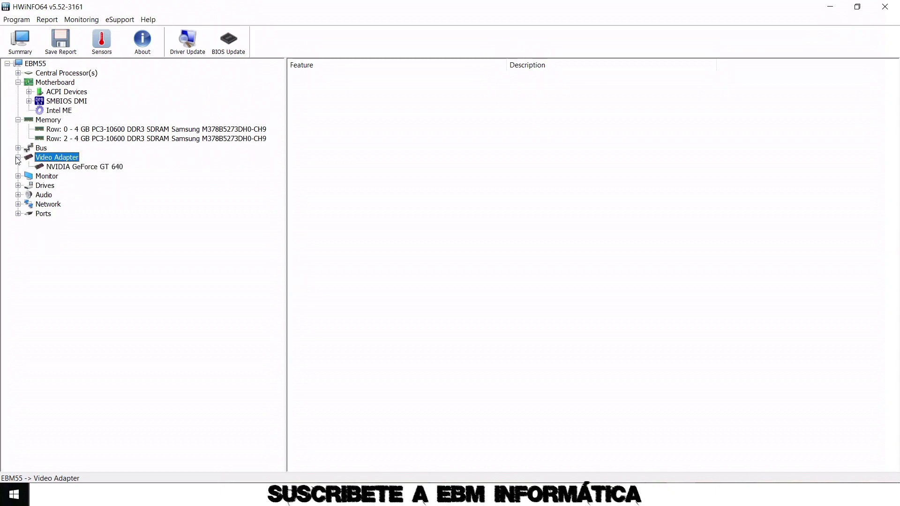
pyautogui.click(77, 168)
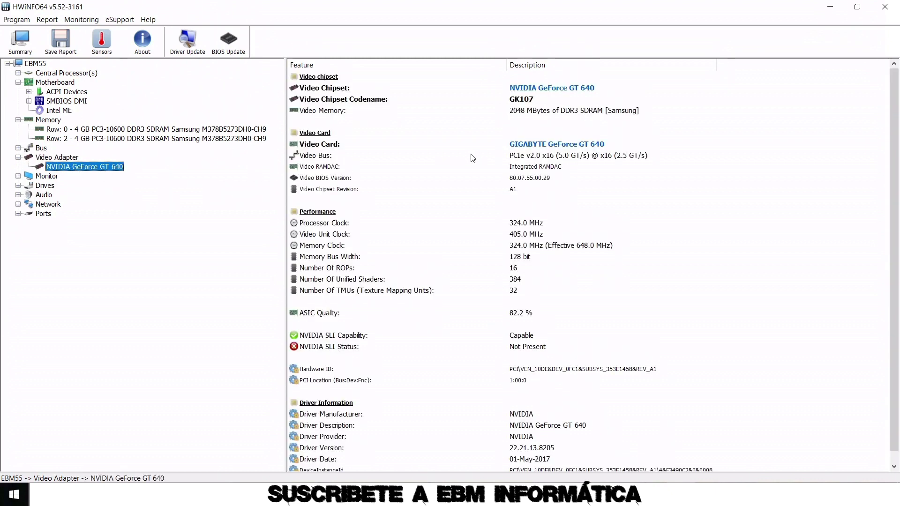
pyautogui.scroll(-1, 472, 158)
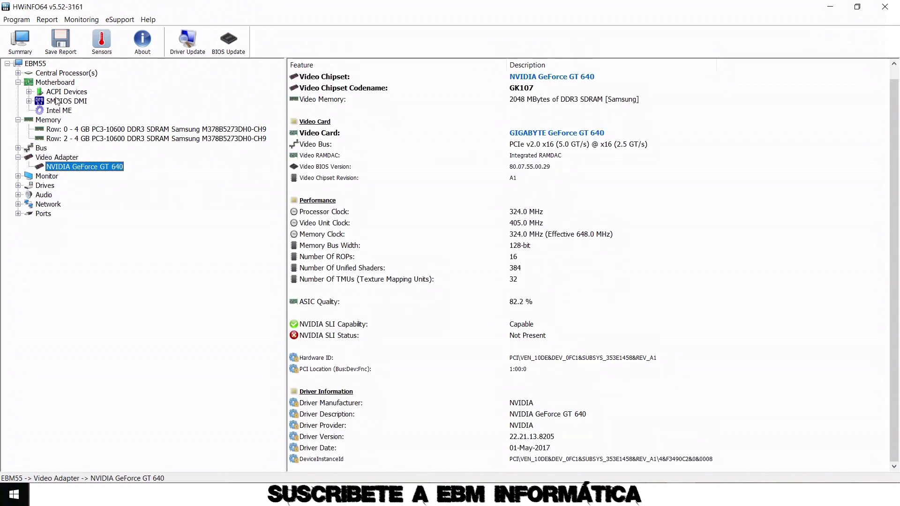
pyautogui.click(113, 130)
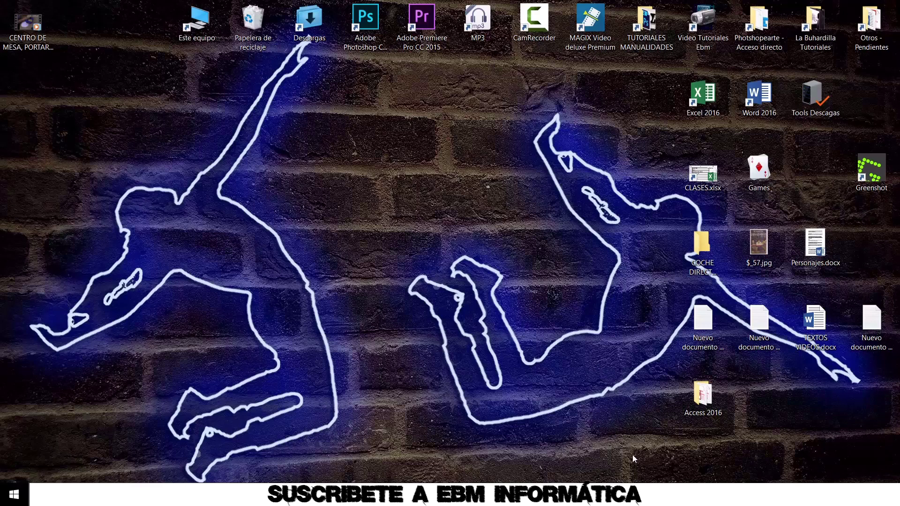
# Step: Open the Windows Task Manager maximized, check the memory performance details, and close it
pyautogui.rightClick(645, 495)
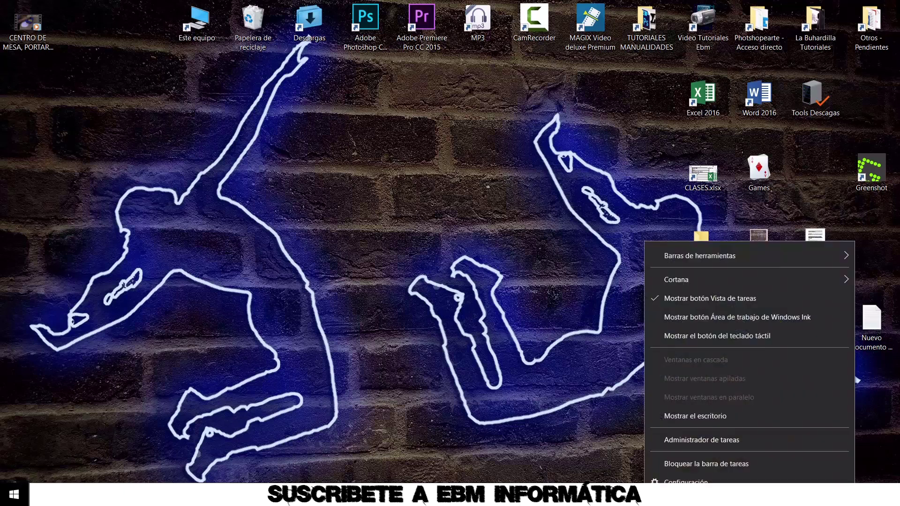
pyautogui.click(705, 442)
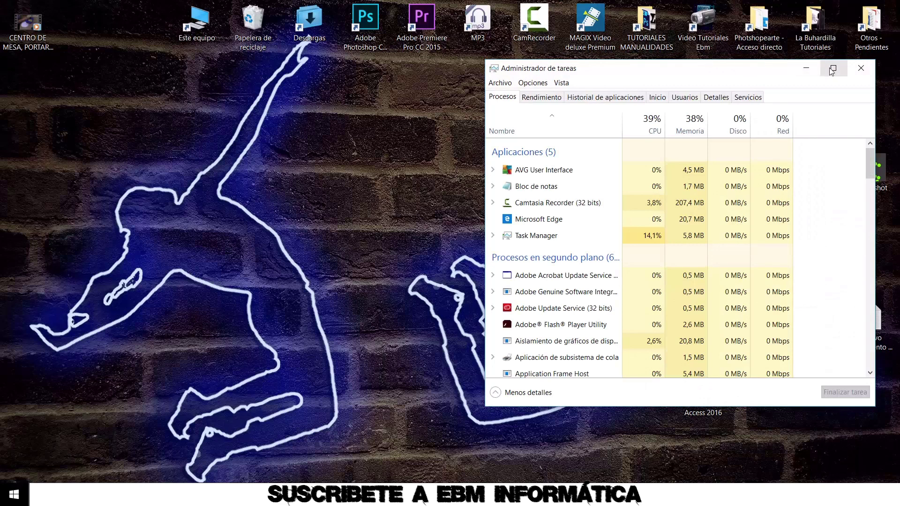
pyautogui.click(832, 67)
pyautogui.click(56, 34)
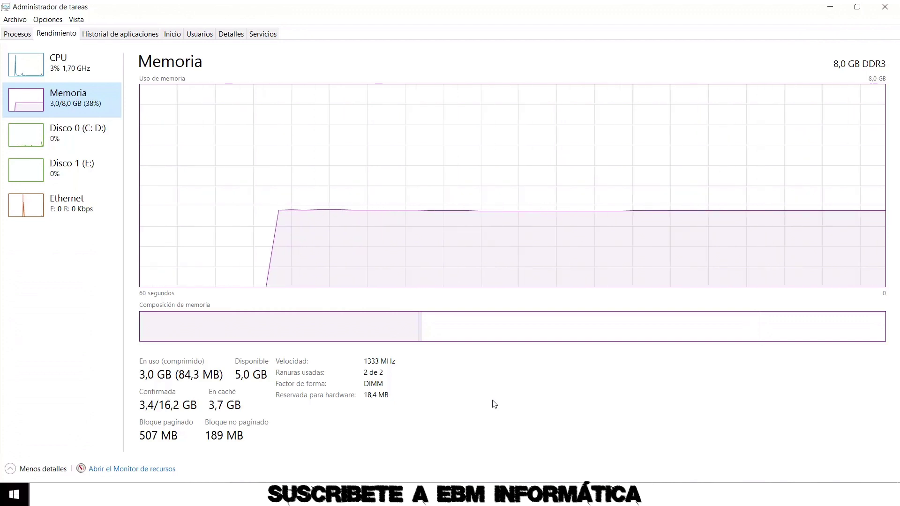
pyautogui.click(887, 8)
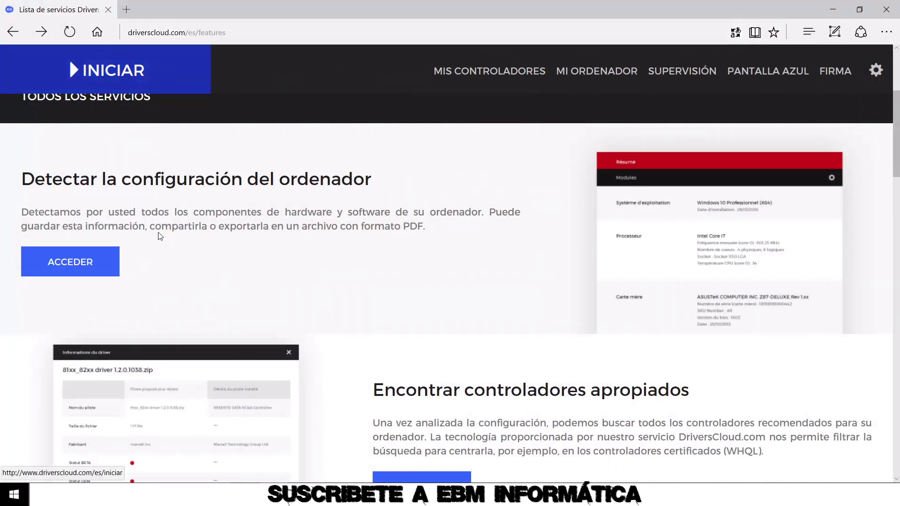
# Step: Open the configuration detection page on the DriversCloud site and save the DriversCloud_Win.exe agent installer
pyautogui.click(78, 266)
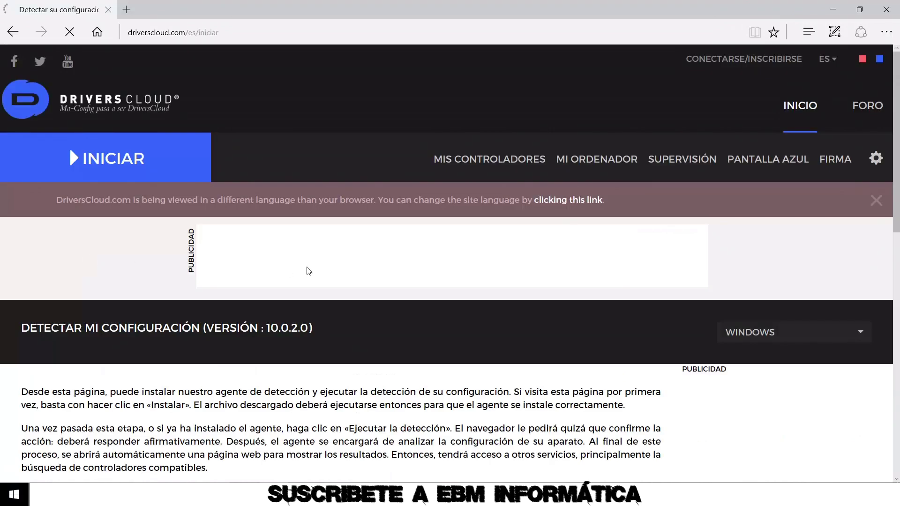
pyautogui.scroll(-5, 329, 263)
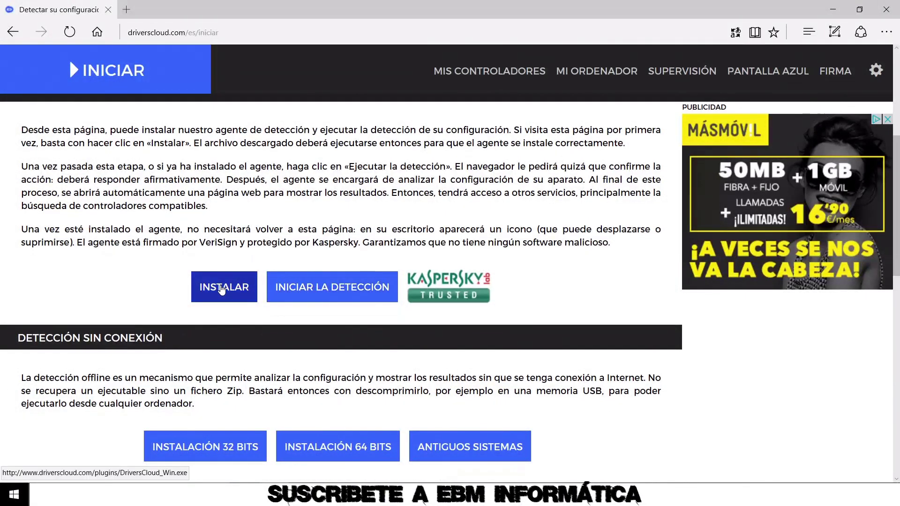
pyautogui.click(222, 289)
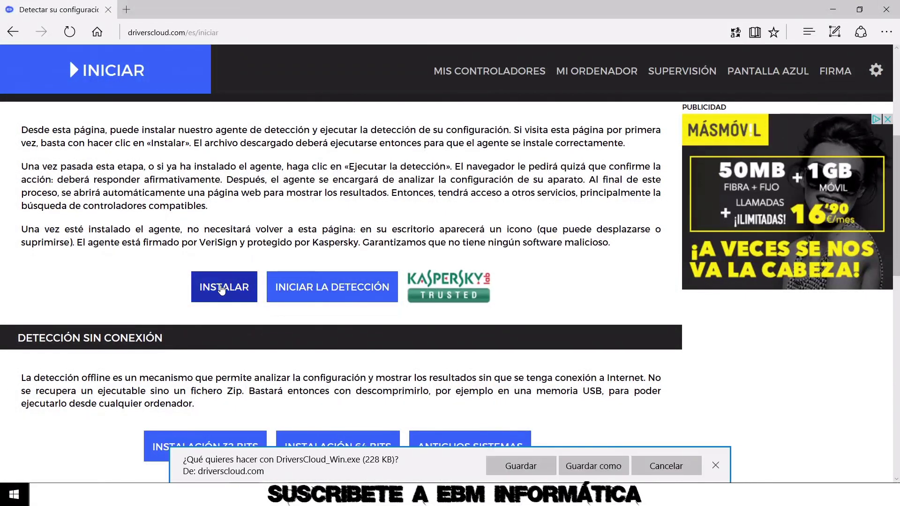
pyautogui.click(513, 466)
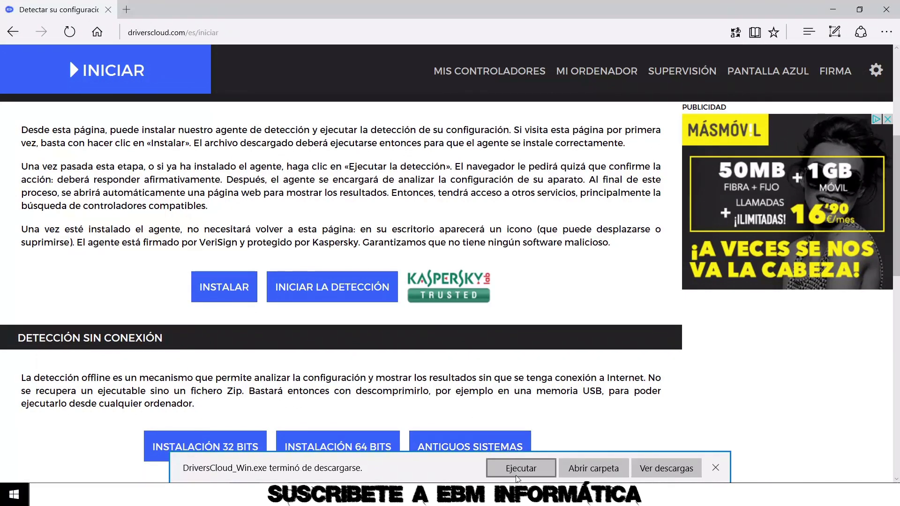
# Step: Run the downloaded DriversCloud_Win.exe and install the agent in Spanish with silent mode enabled
pyautogui.click(521, 468)
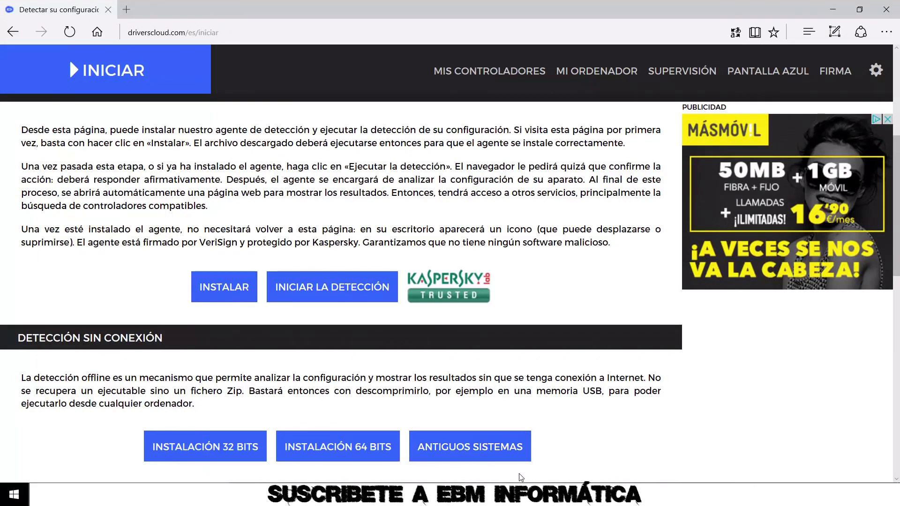
pyautogui.click(517, 341)
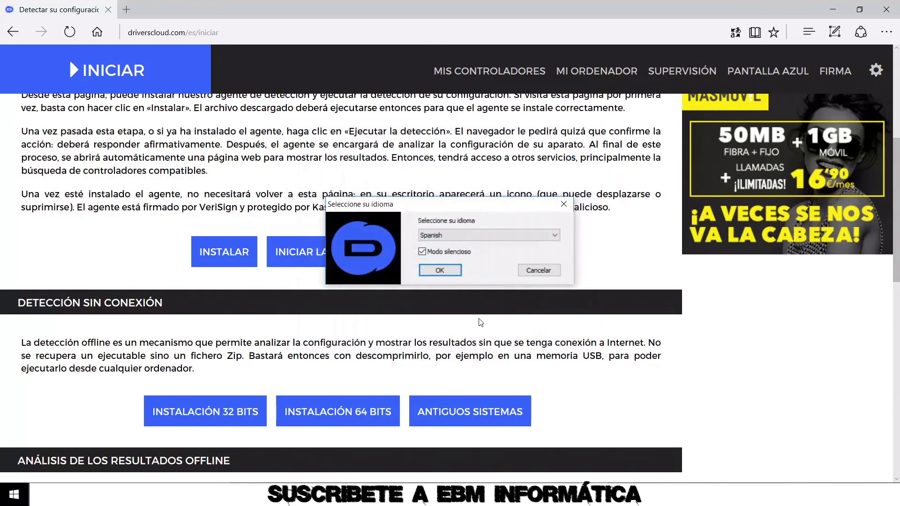
pyautogui.click(441, 272)
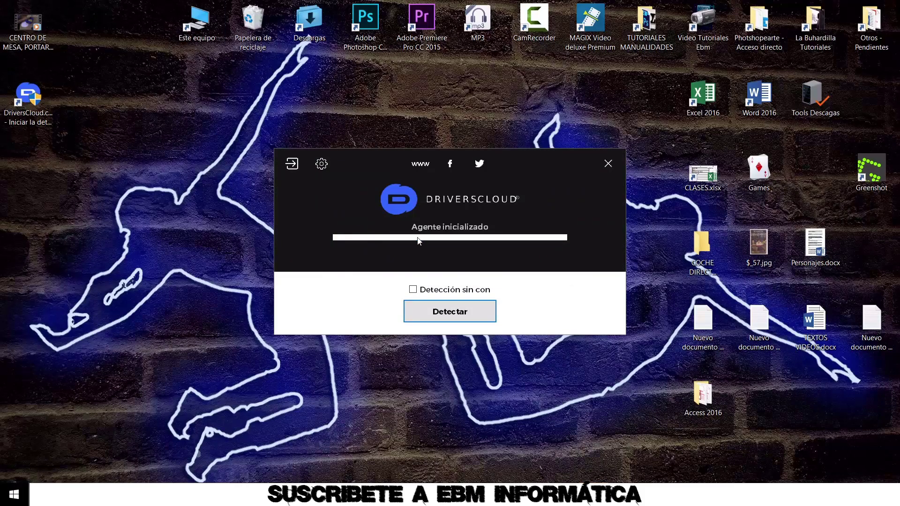
# Step: Run the DriversCloud online detection and examine the memory and other components in the configuration summary
pyautogui.click(454, 312)
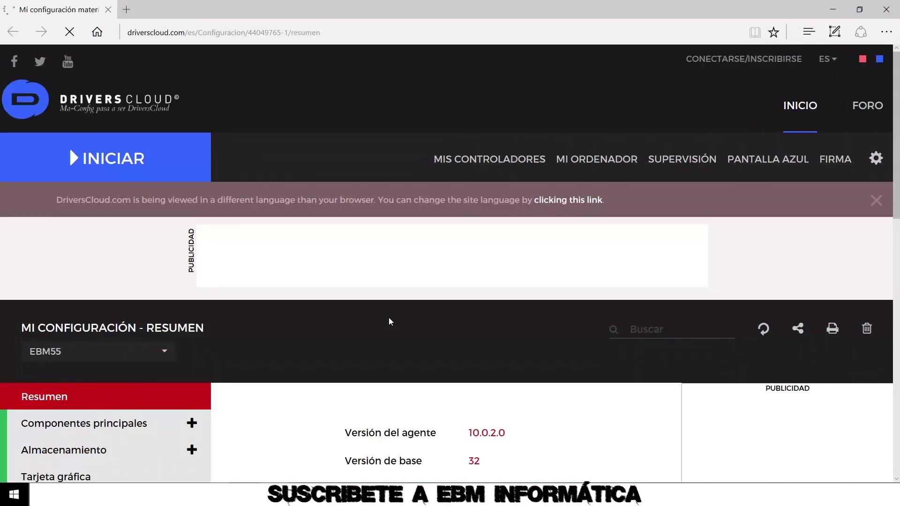
pyautogui.scroll(-5, 567, 302)
pyautogui.scroll(-5, 586, 254)
pyautogui.scroll(-5, 576, 237)
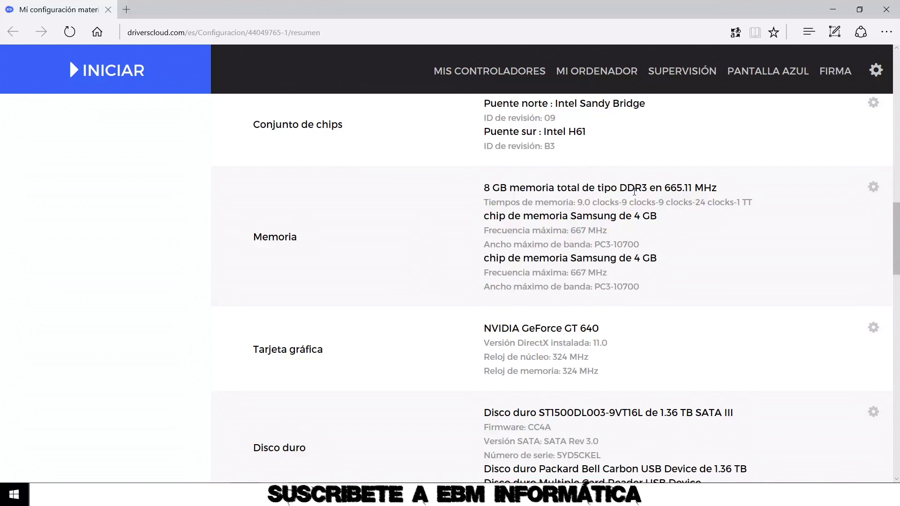
pyautogui.scroll(-1, 634, 191)
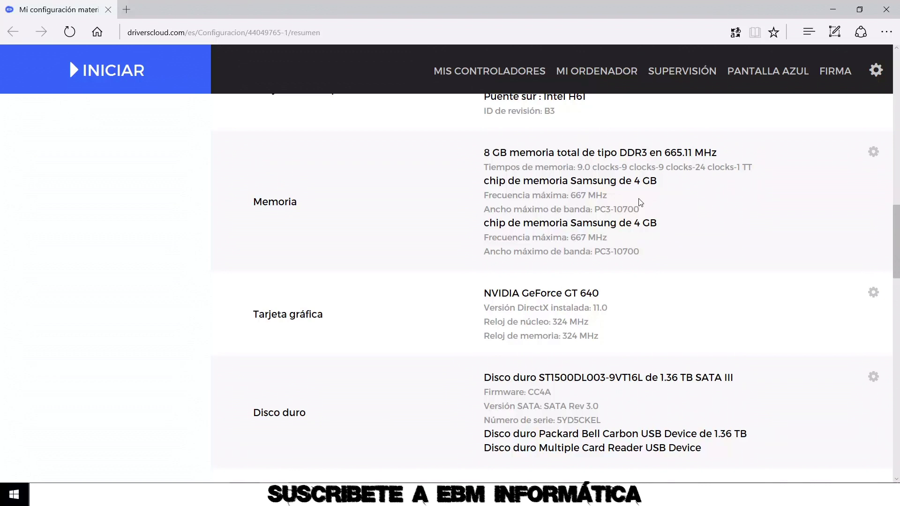
pyautogui.scroll(-10, 641, 202)
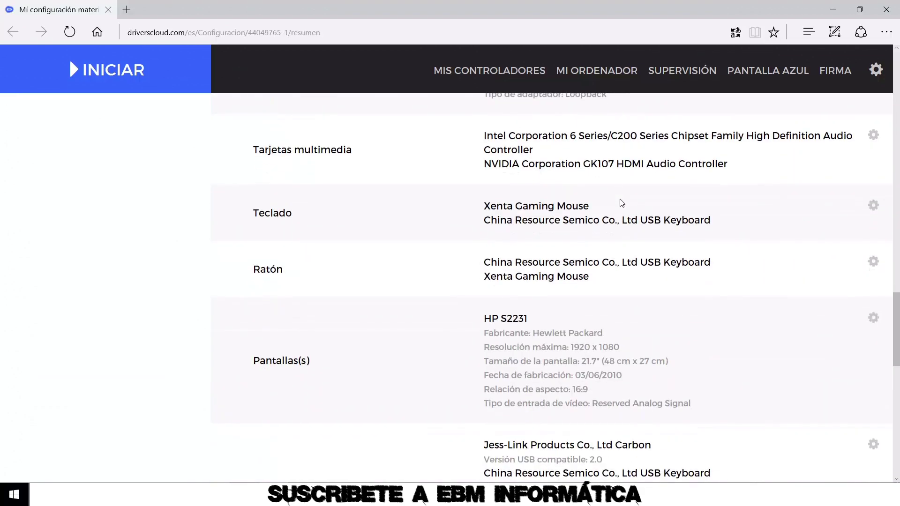
pyautogui.scroll(6, 621, 204)
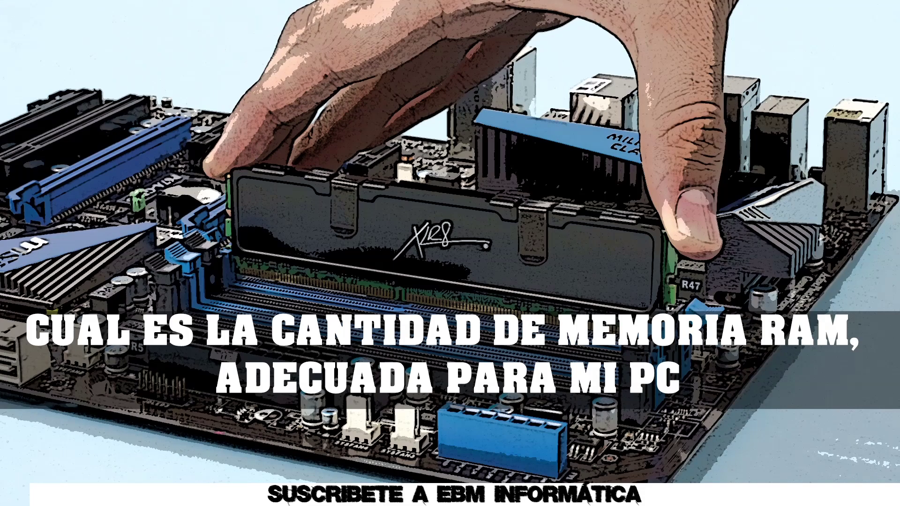
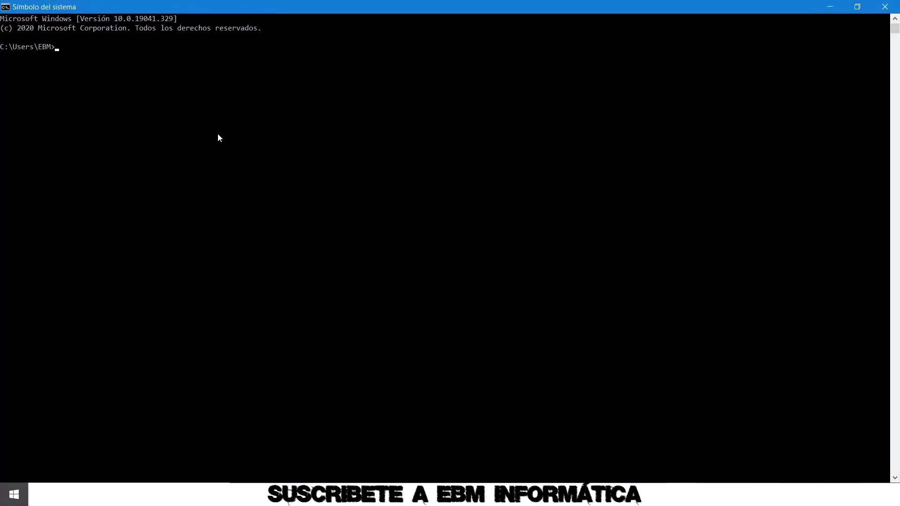
# Step: Query the drives in Command Prompt by running "wmic diskdrive get status, model" twice, and close the window
pyautogui.write('wmic diskdrive get status, model')
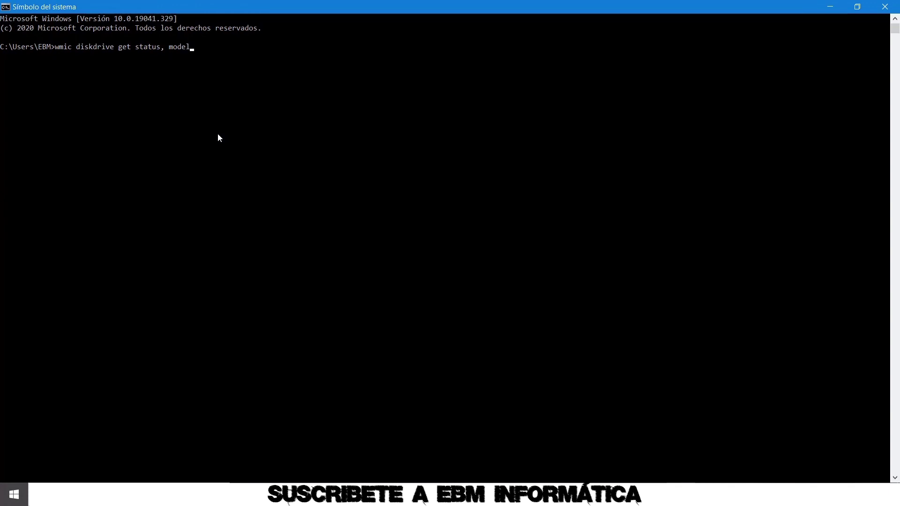
pyautogui.press('Return')
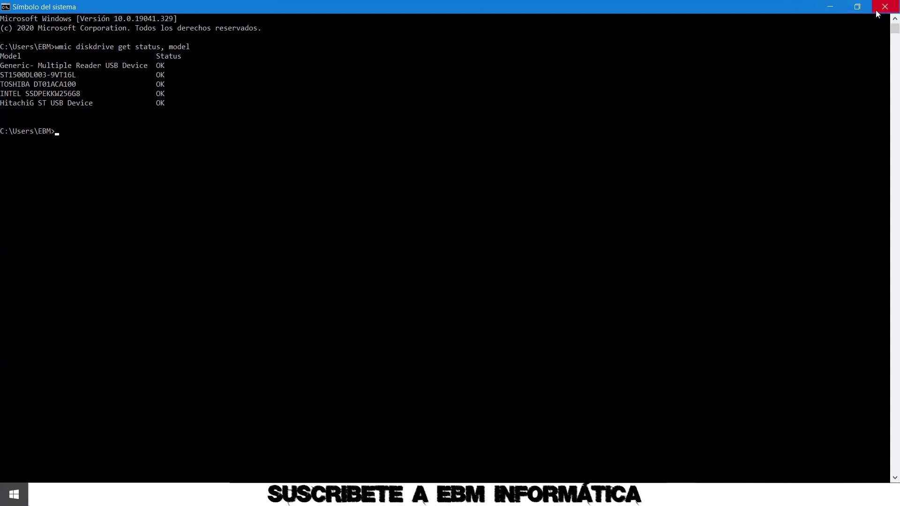
pyautogui.press('Up')
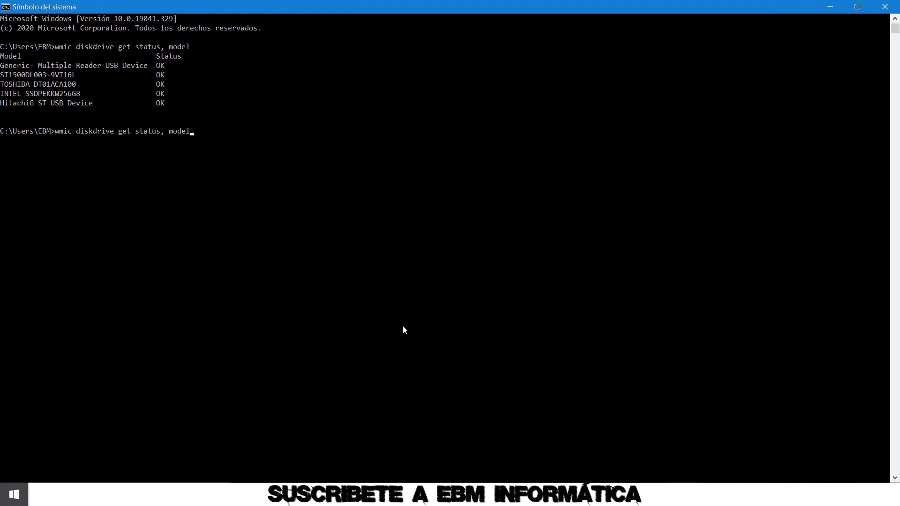
pyautogui.press('Return')
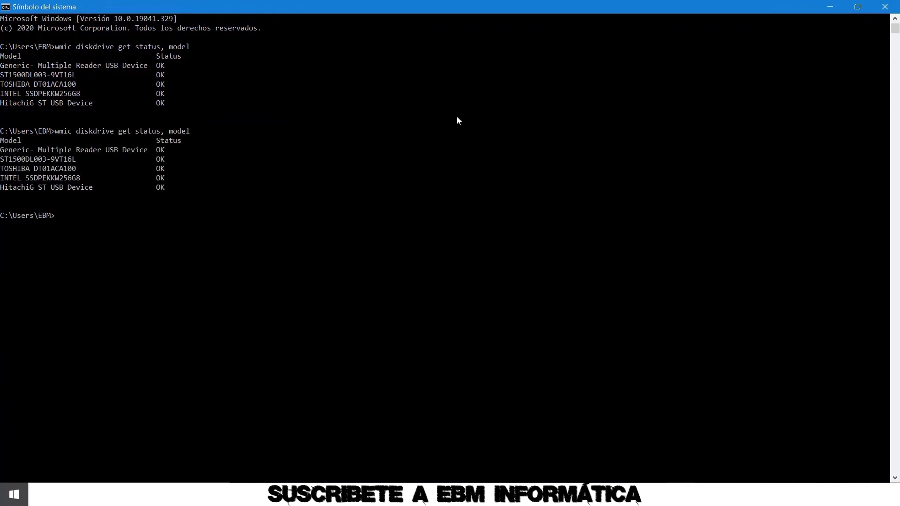
pyautogui.click(893, 8)
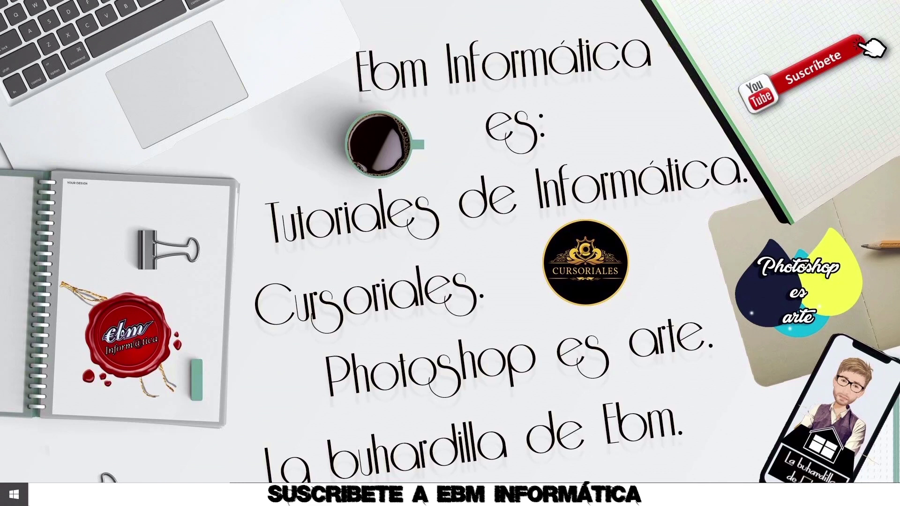
# Step: Open File Explorer, show the drives under Este equipo and maximize the window
pyautogui.press('super+e')
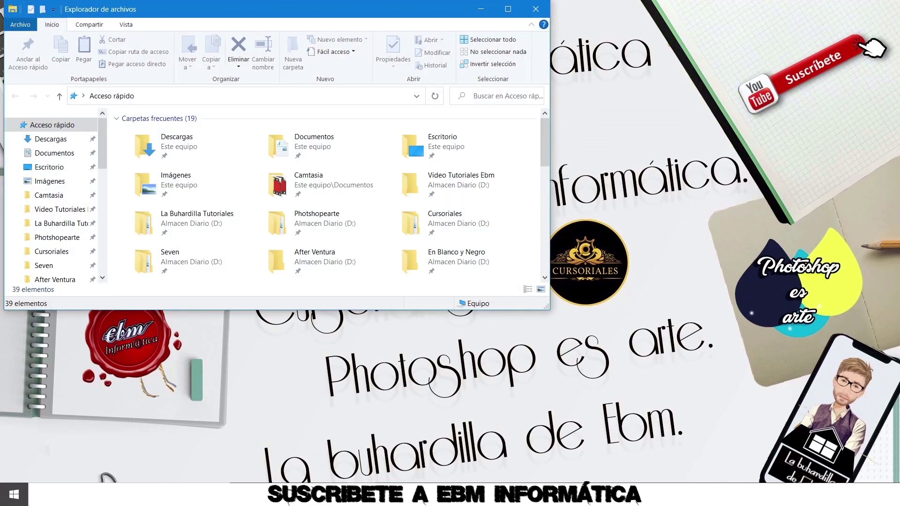
pyautogui.scroll(-1, 65, 173)
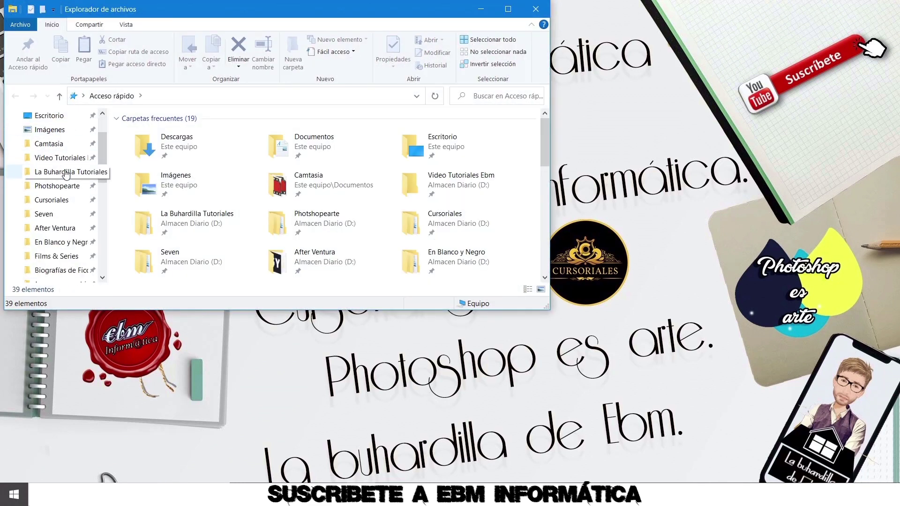
pyautogui.scroll(-2, 65, 173)
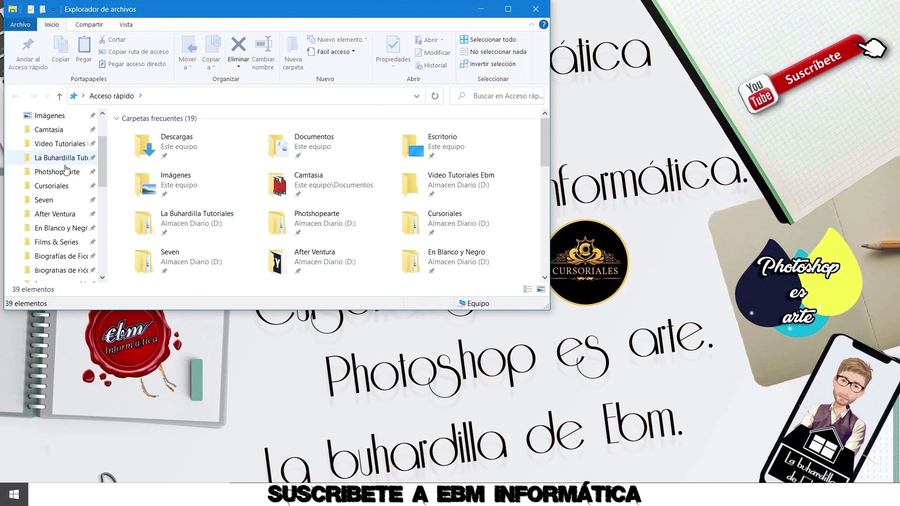
pyautogui.scroll(-1, 66, 165)
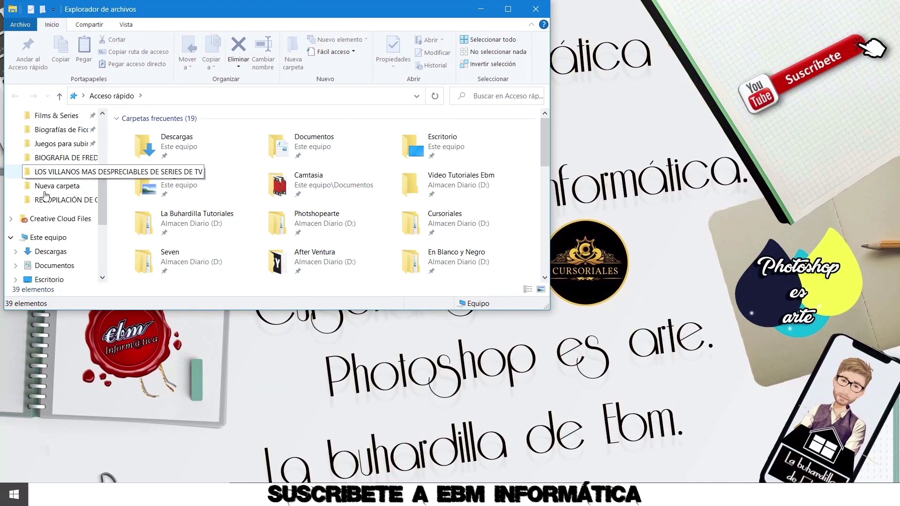
pyautogui.click(49, 238)
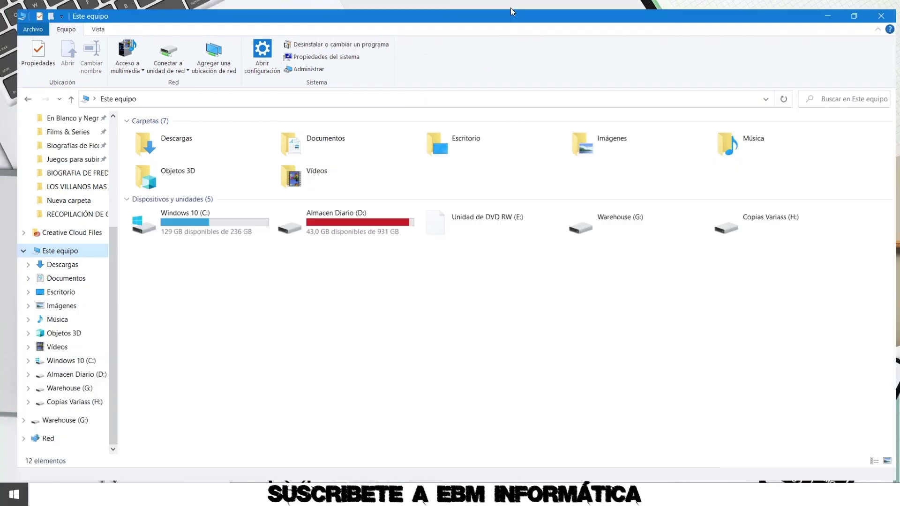
pyautogui.click(508, 9)
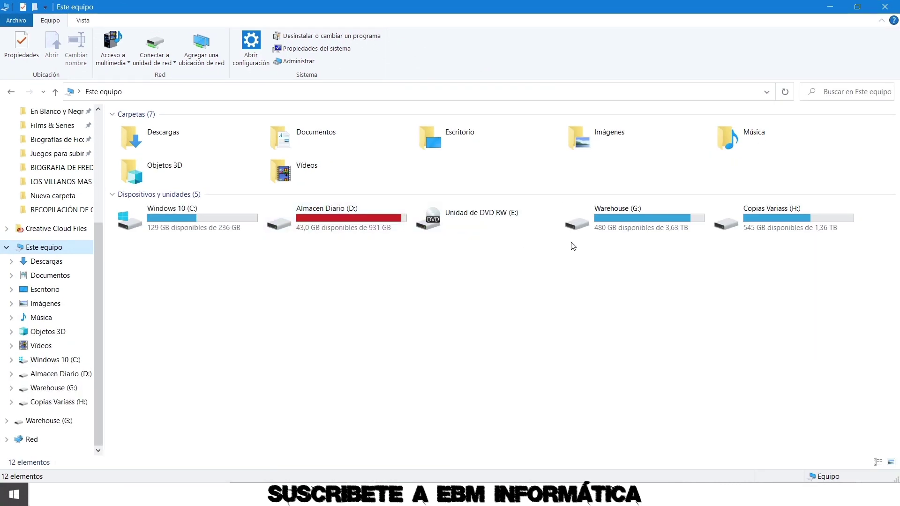
# Step: Scan the Windows 10 (C:) drive for file system errors from its properties, and close the results and properties
pyautogui.click(181, 224)
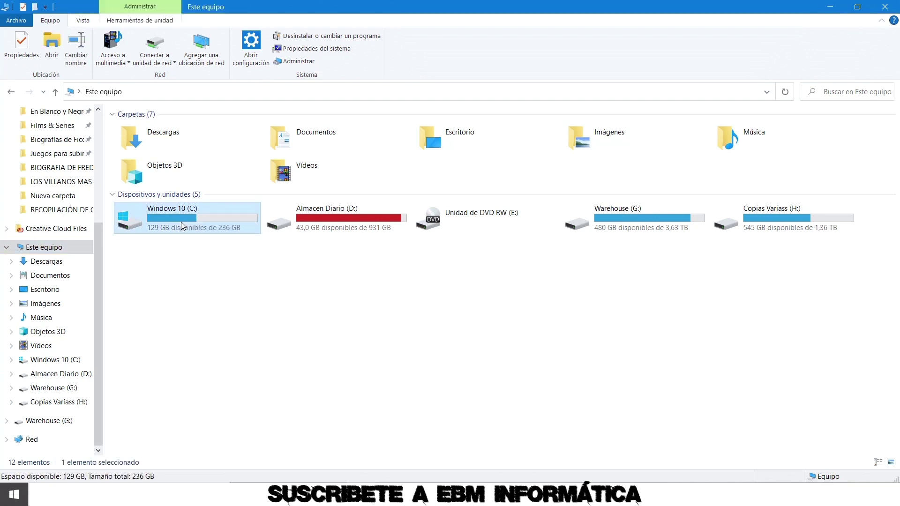
pyautogui.rightClick(181, 224)
pyautogui.click(234, 464)
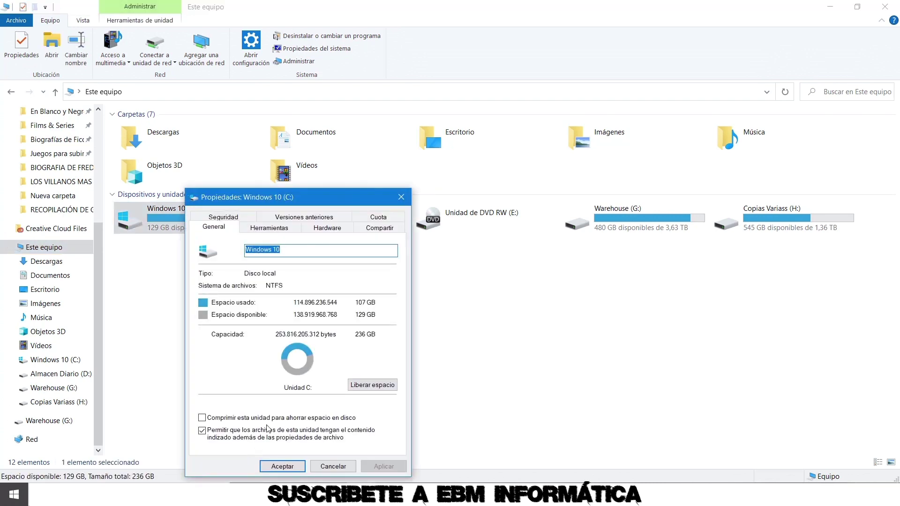
pyautogui.click(278, 230)
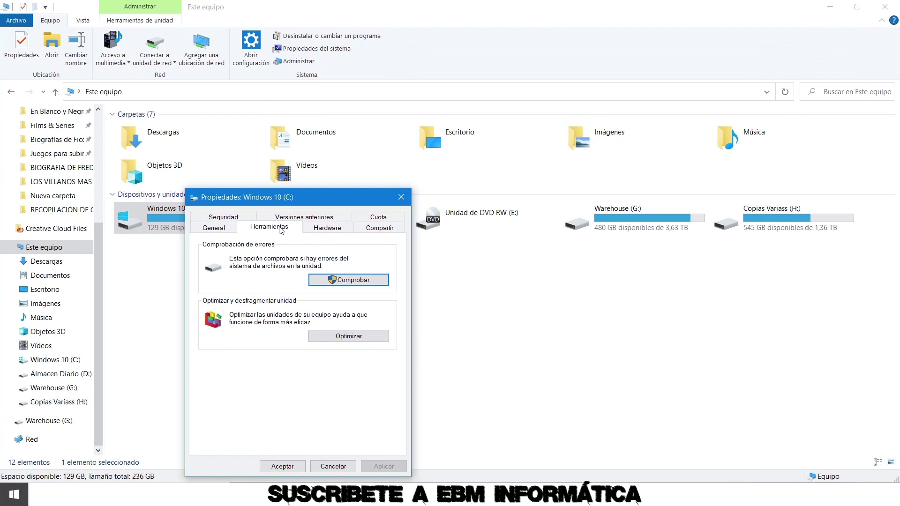
pyautogui.click(365, 282)
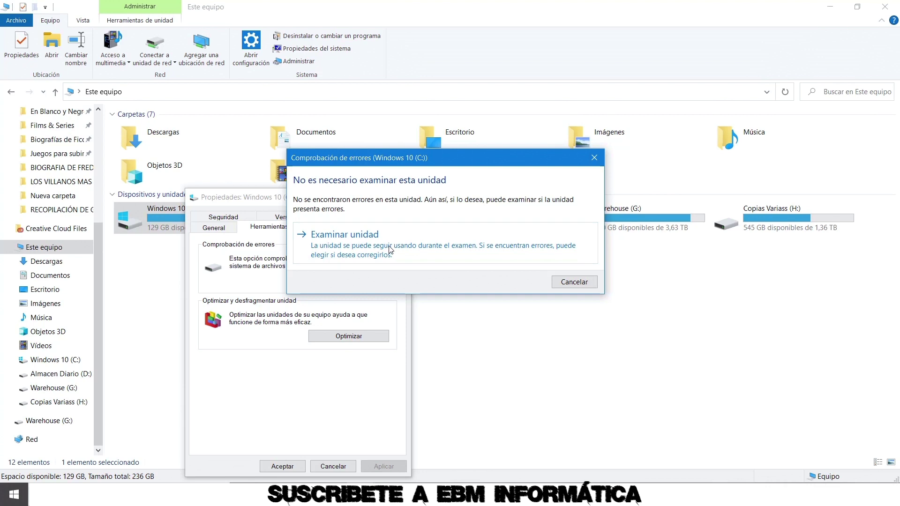
pyautogui.click(375, 246)
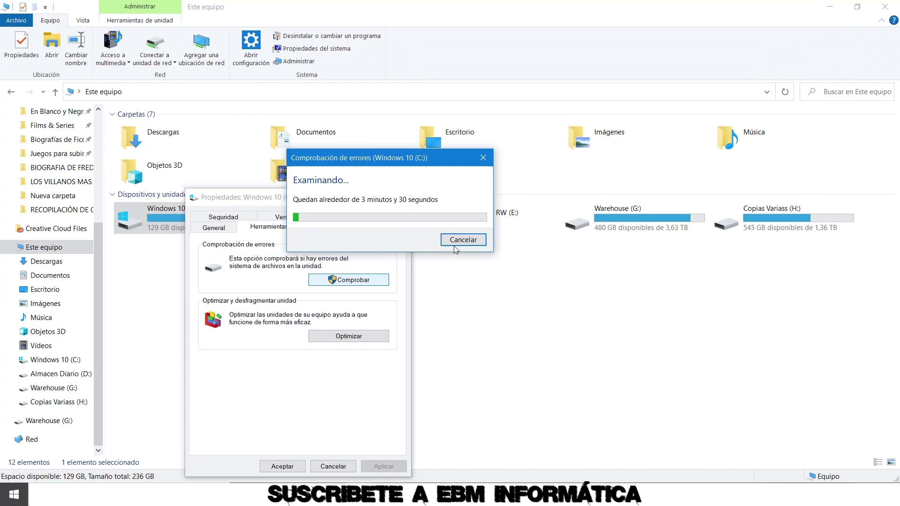
pyautogui.click(466, 236)
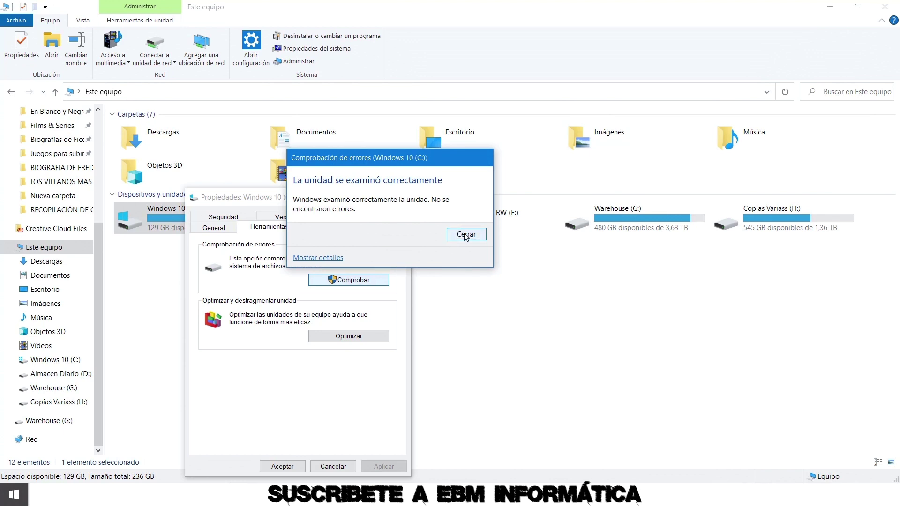
pyautogui.click(405, 199)
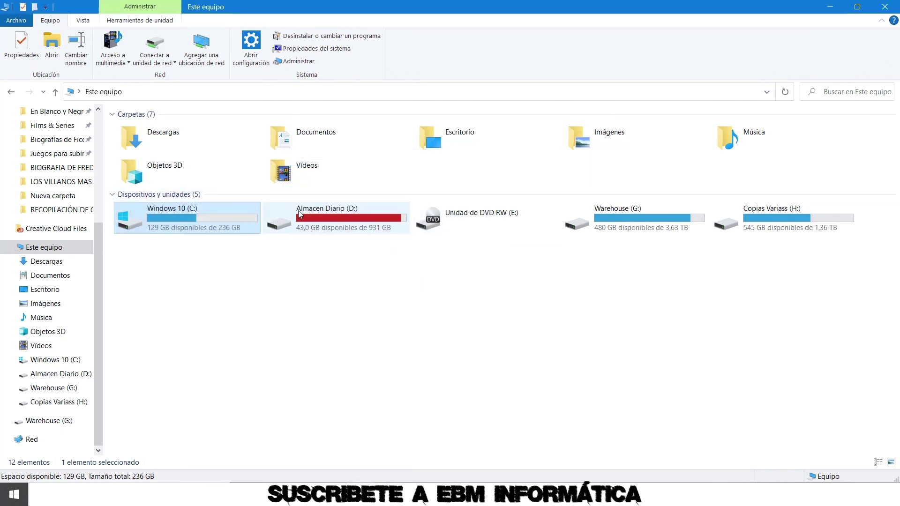
# Step: Check the error status of the Almacen Diario (D:) drive without scanning it, and close its properties
pyautogui.click(275, 221)
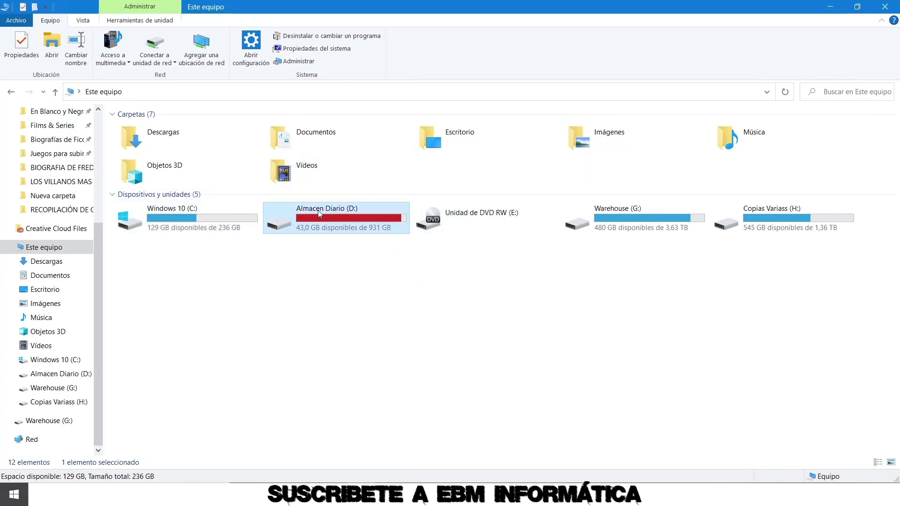
pyautogui.rightClick(357, 221)
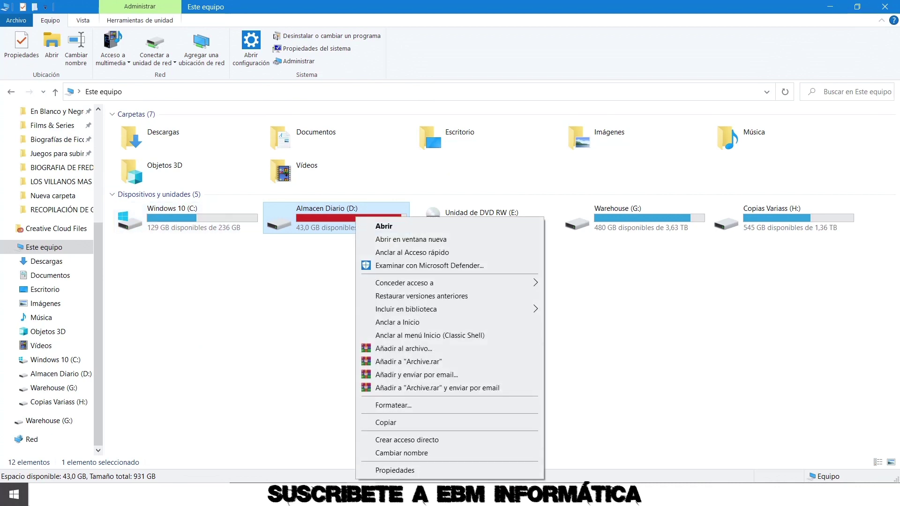
pyautogui.click(414, 470)
pyautogui.click(443, 228)
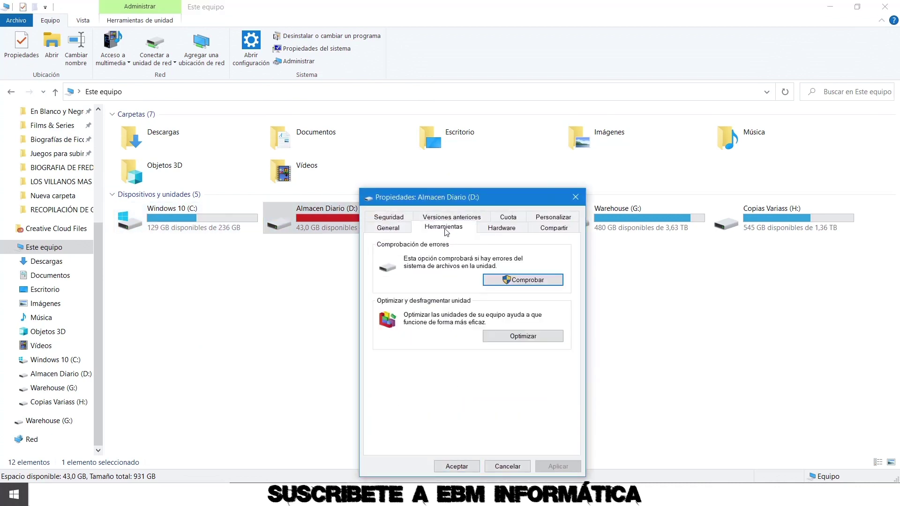
pyautogui.click(522, 280)
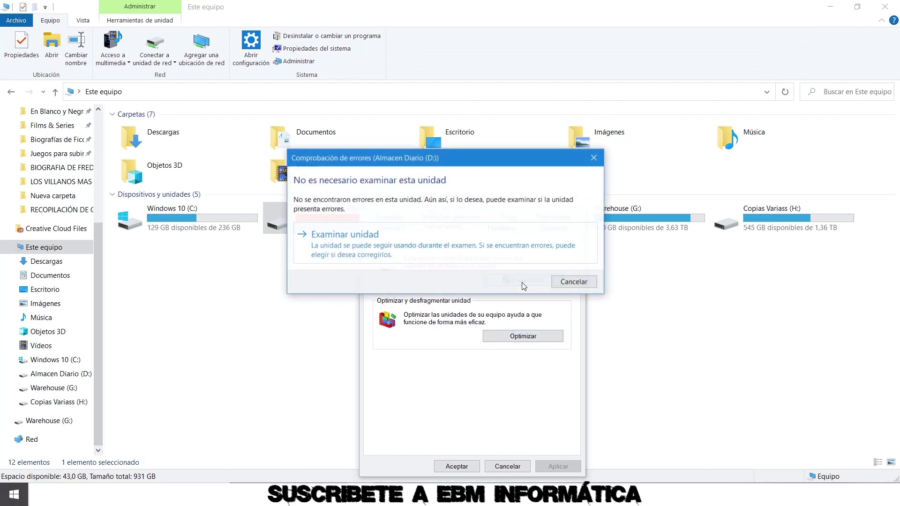
pyautogui.click(598, 161)
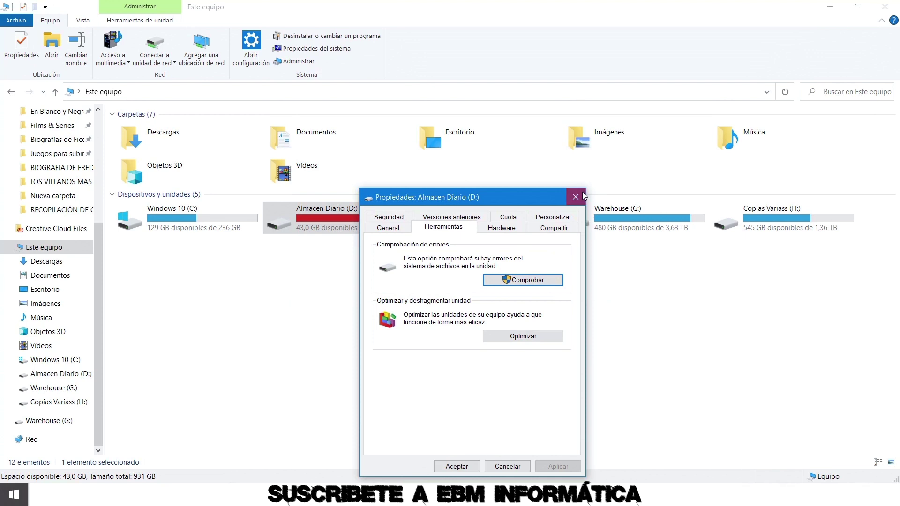
pyautogui.press('Escape')
# Step: Check the error status of the Warehouse (G:) drive without scanning it, and close its properties
pyautogui.click(619, 228)
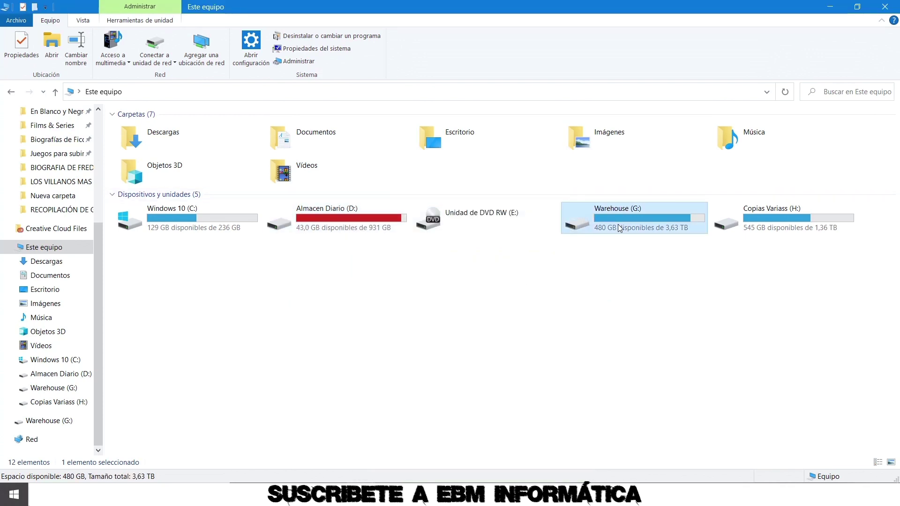
pyautogui.rightClick(619, 224)
pyautogui.click(667, 474)
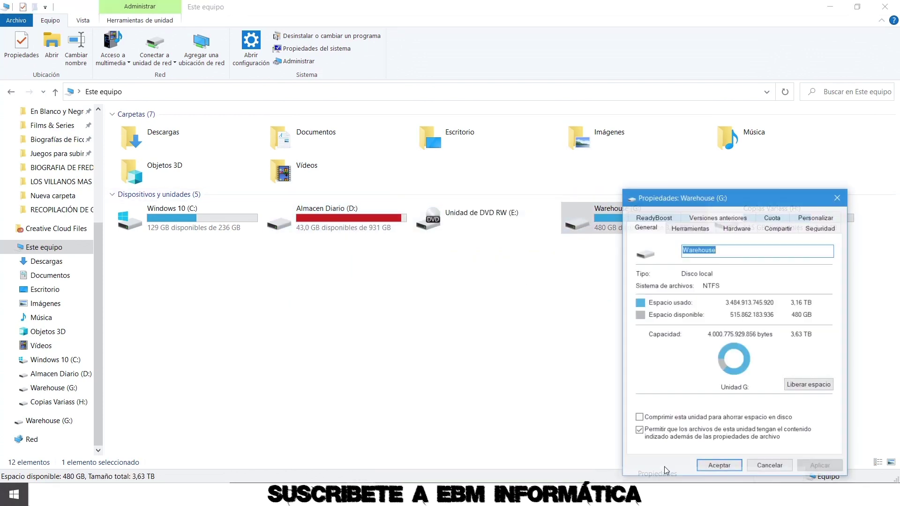
pyautogui.click(691, 227)
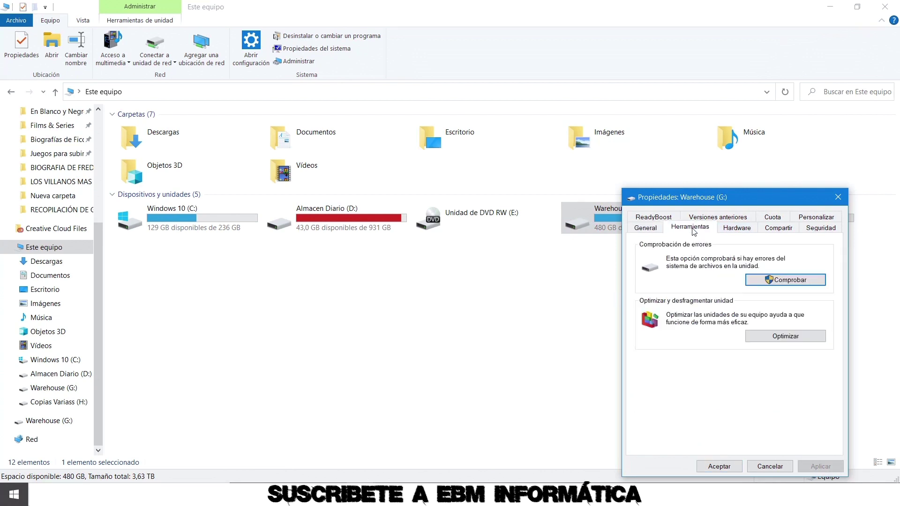
pyautogui.click(783, 281)
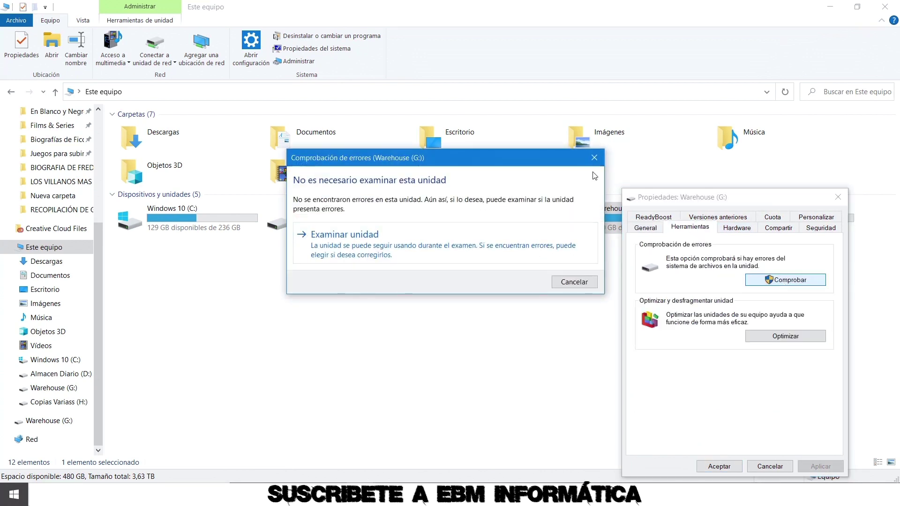
pyautogui.click(595, 158)
pyautogui.click(838, 197)
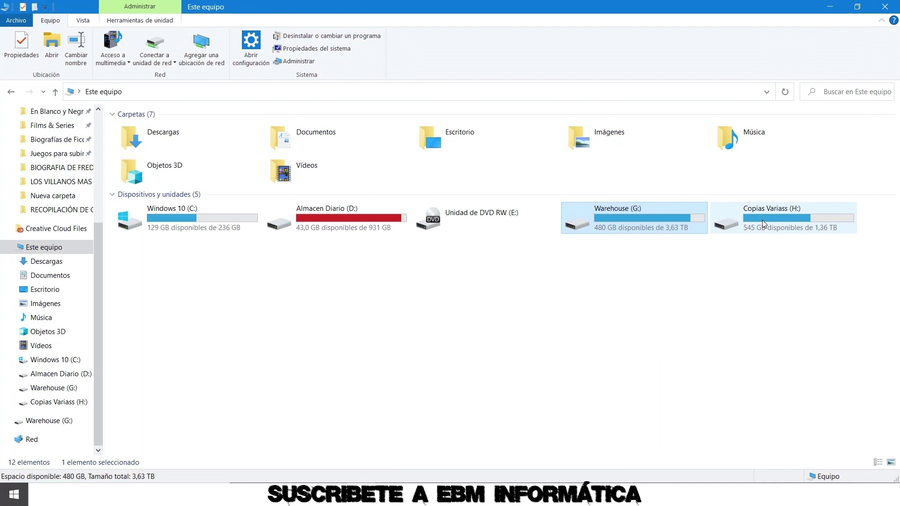
# Step: Check the error status of the Copias Variass (H:) drive without scanning it, and close its properties and File Explorer
pyautogui.click(793, 217)
pyautogui.rightClick(793, 218)
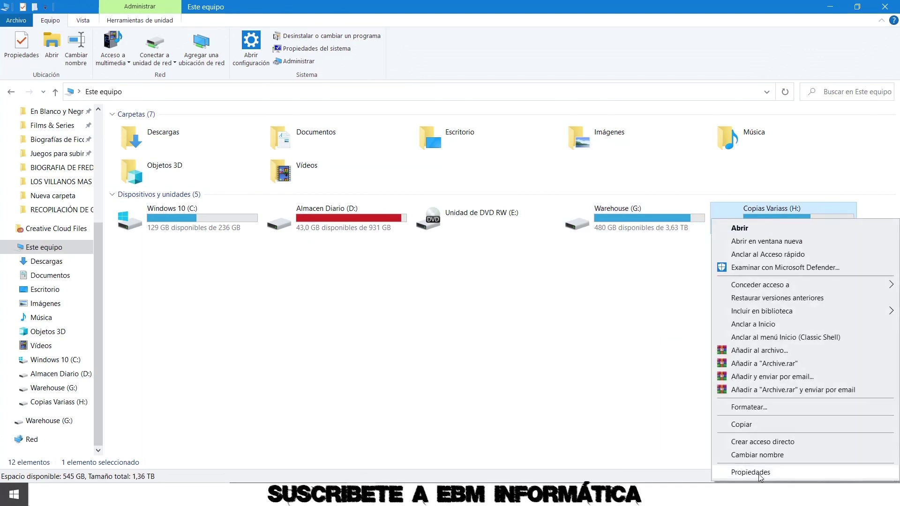
pyautogui.click(740, 471)
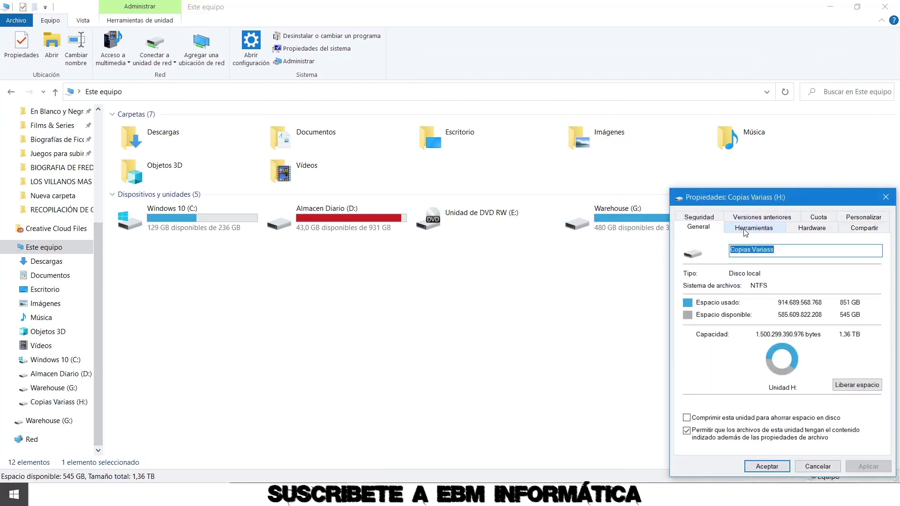
pyautogui.click(744, 228)
pyautogui.click(839, 283)
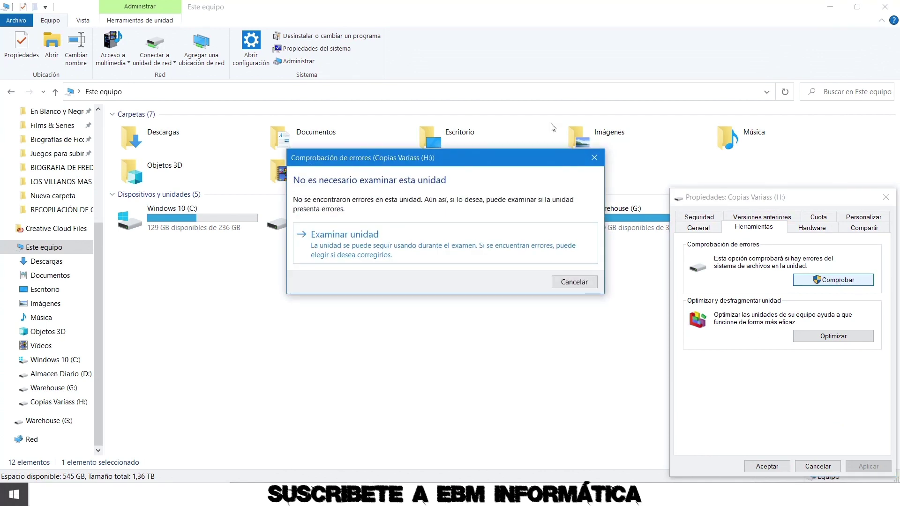
pyautogui.click(594, 158)
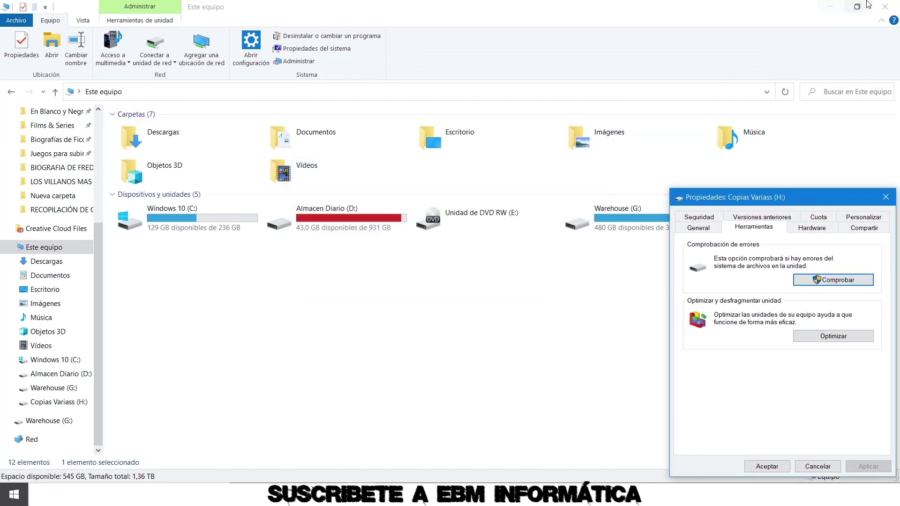
pyautogui.click(886, 6)
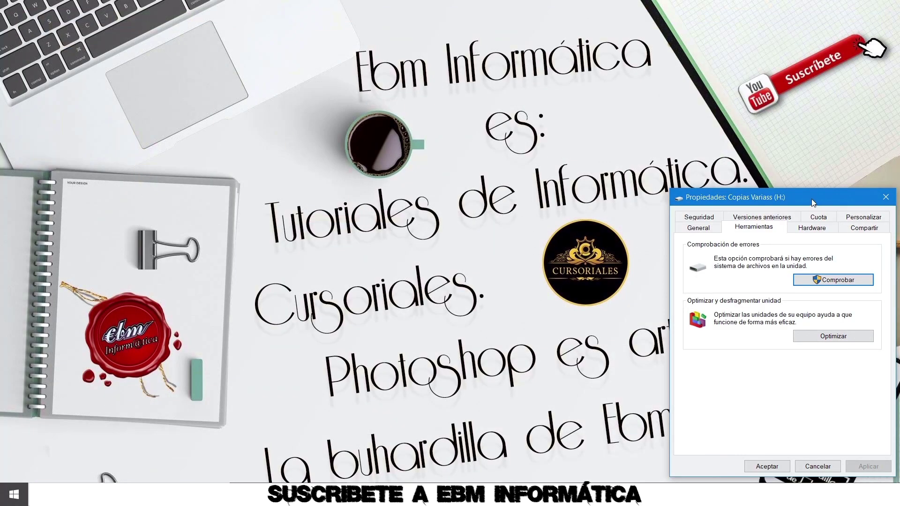
pyautogui.moveTo(769, 200); pyautogui.dragTo(584, 162)
pyautogui.click(701, 159)
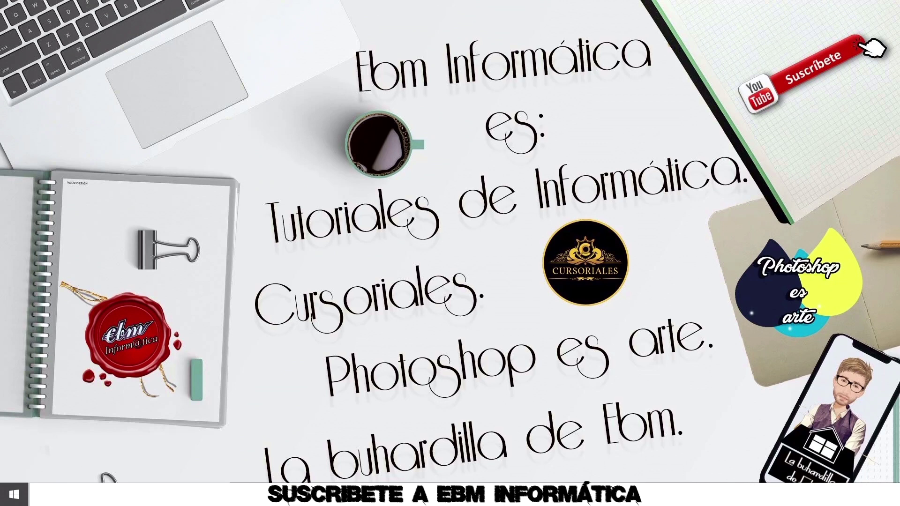
# Step: Open Device Manager from the Control Panel's Sistema page, maximize it and expand Unidades de disco to view the installed drives
pyautogui.press('super')
pyautogui.write('pNEL')
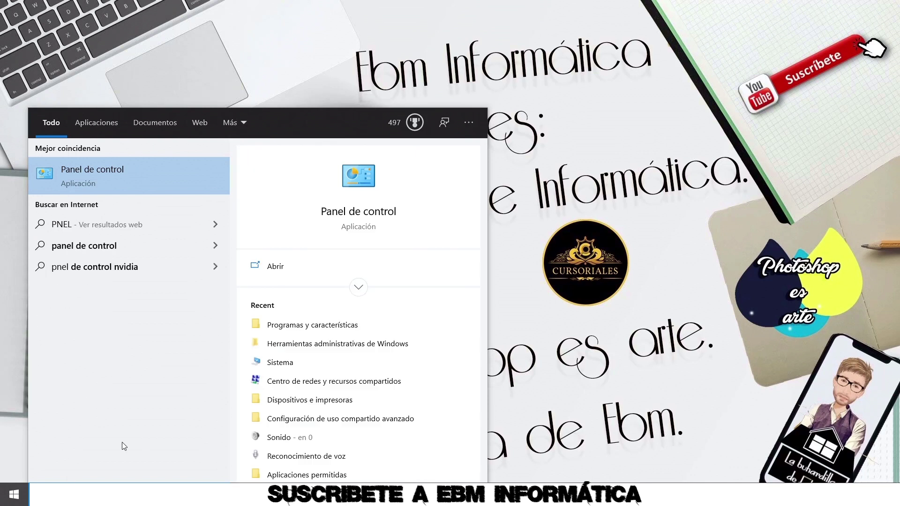
pyautogui.click(91, 176)
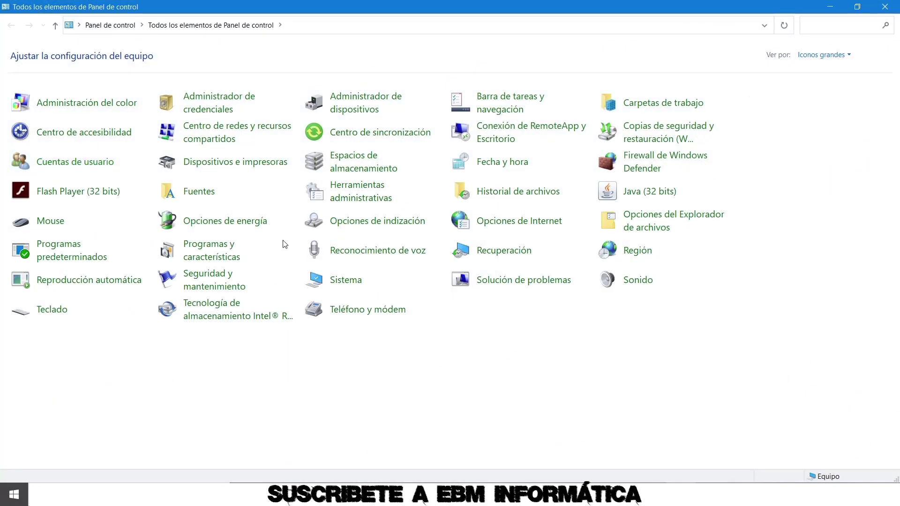
pyautogui.click(339, 285)
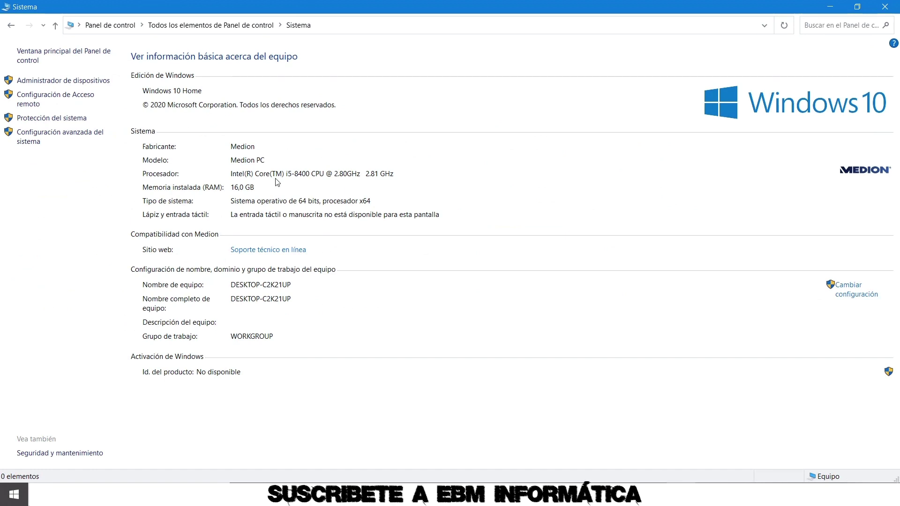
pyautogui.click(90, 81)
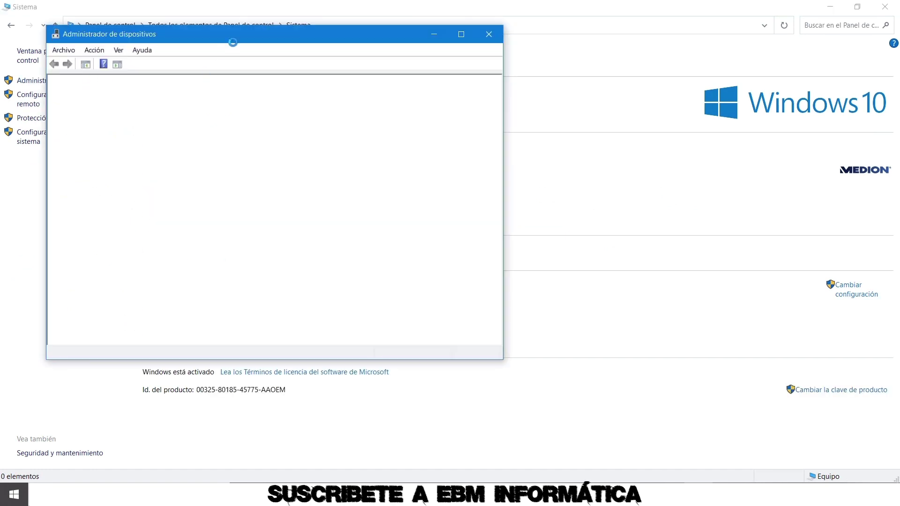
pyautogui.click(461, 34)
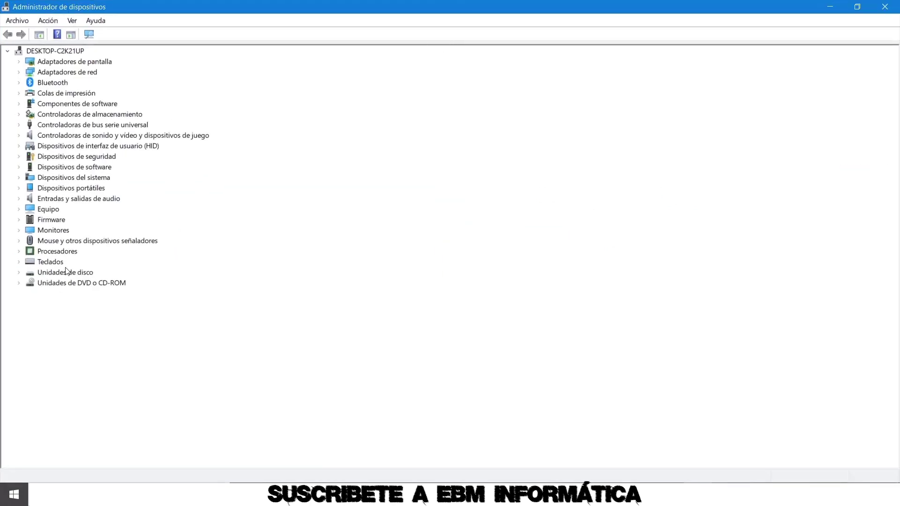
pyautogui.click(18, 273)
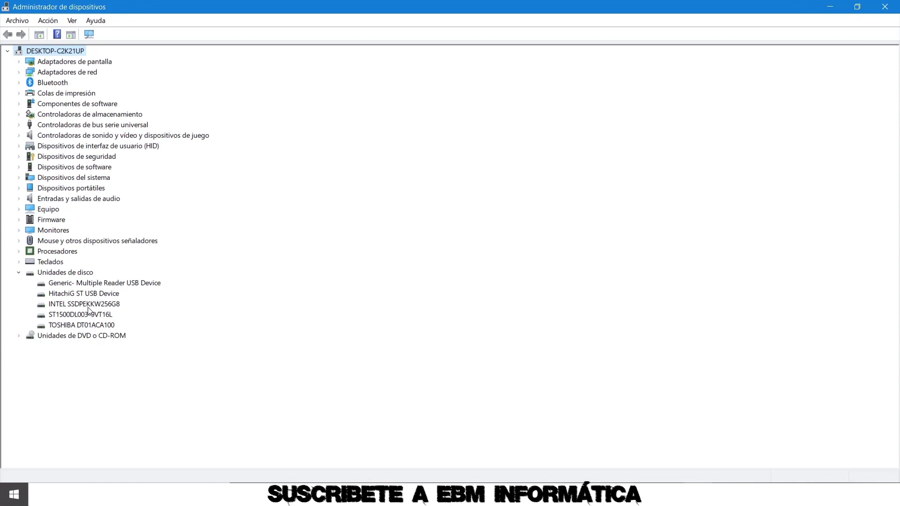
# Step: Check the device status, volumes, controller, details and events of the INTEL SSDPEKKW256G8 drive, and close its properties
pyautogui.rightClick(67, 304)
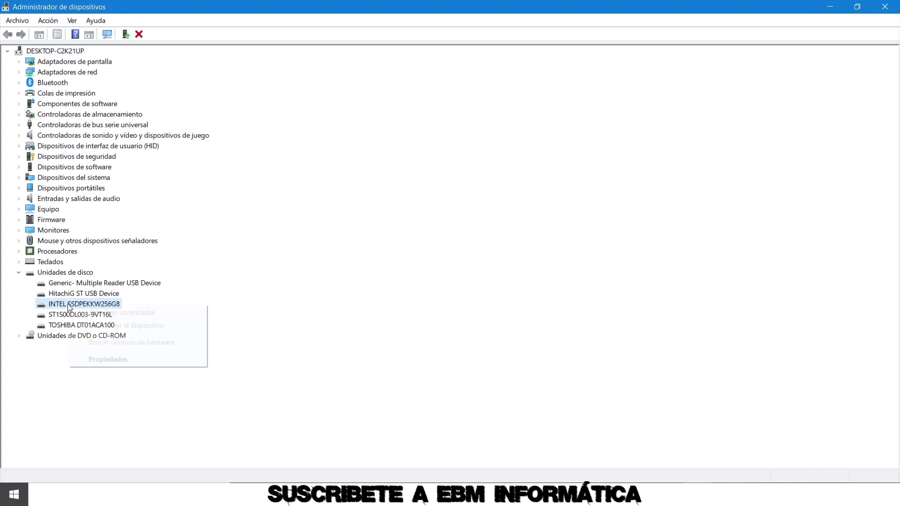
pyautogui.click(120, 358)
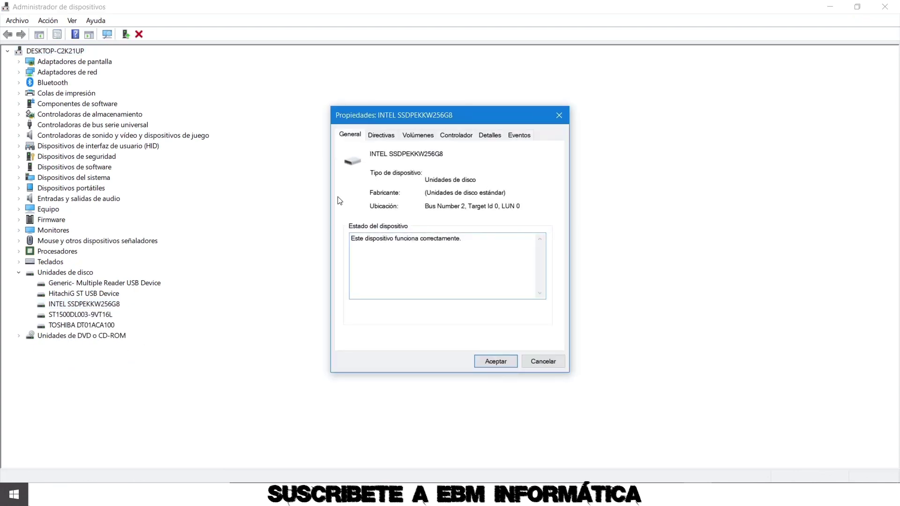
pyautogui.moveTo(413, 106); pyautogui.dragTo(346, 101)
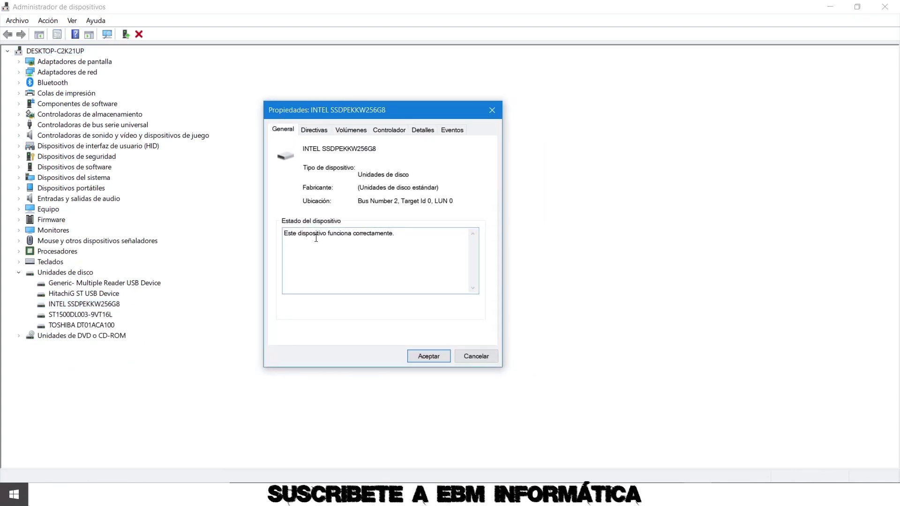
pyautogui.click(312, 133)
pyautogui.click(350, 130)
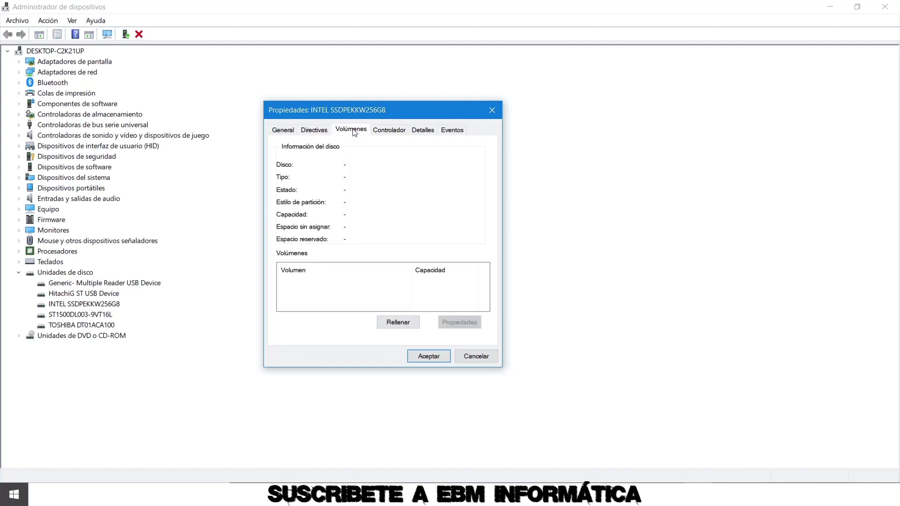
pyautogui.click(388, 130)
pyautogui.click(419, 130)
pyautogui.click(454, 130)
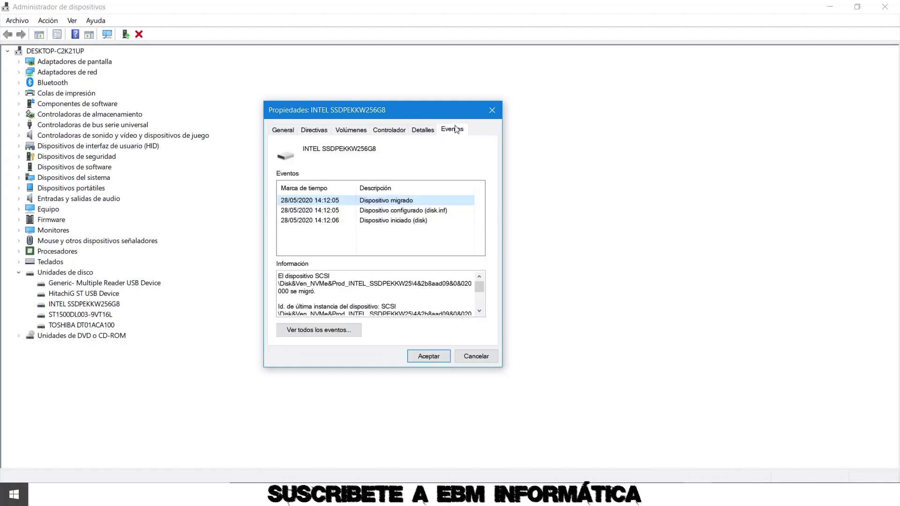
pyautogui.click(492, 111)
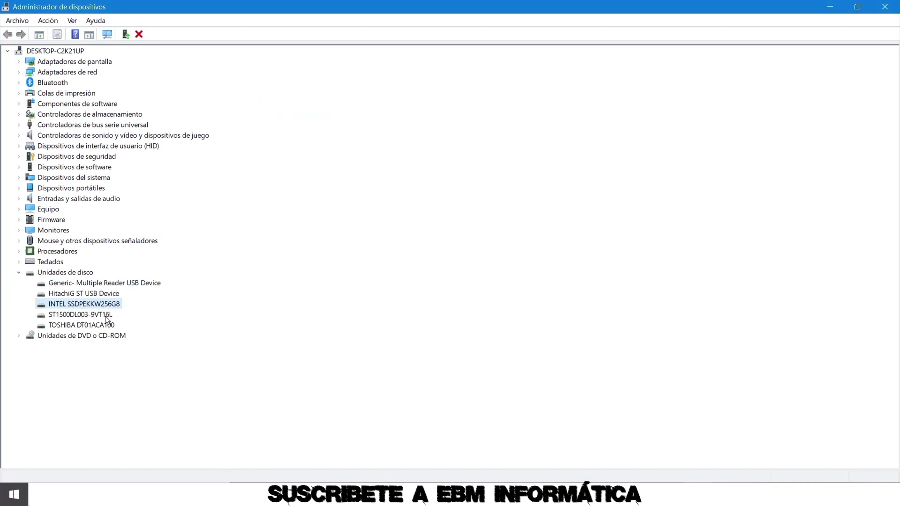
# Step: Check the device status of the HitachiG ST USB Device, and close its properties and Device Manager
pyautogui.click(89, 295)
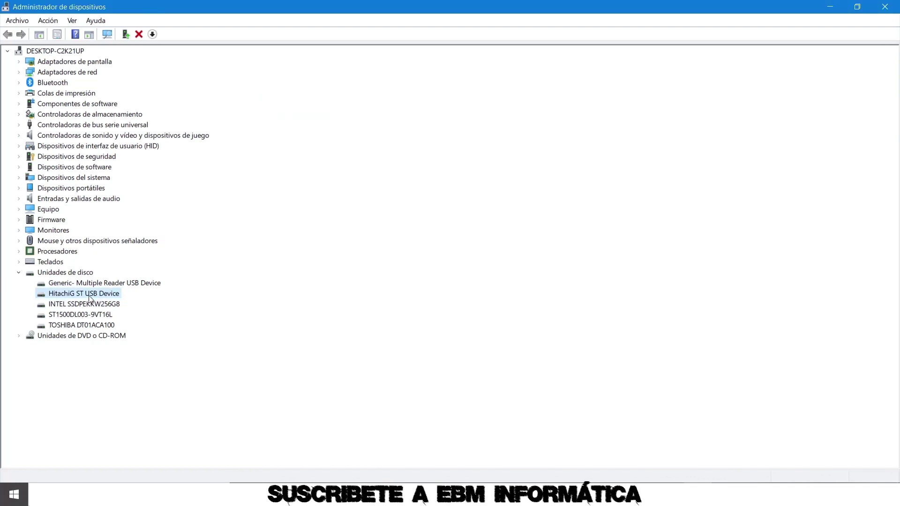
pyautogui.rightClick(89, 297)
pyautogui.click(159, 365)
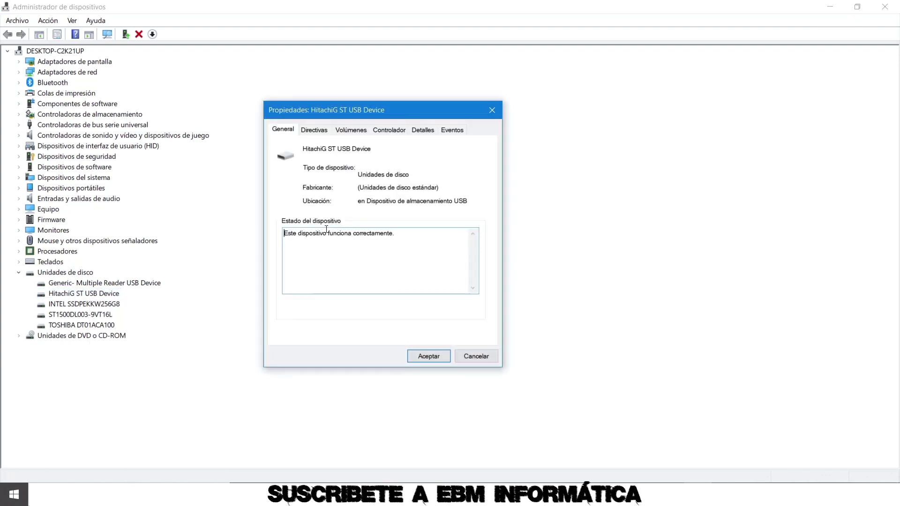
pyautogui.click(494, 107)
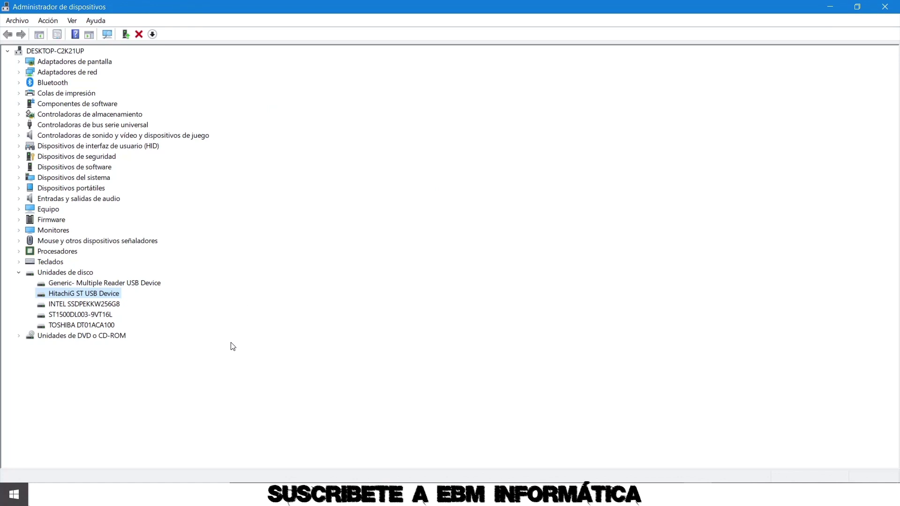
pyautogui.click(885, 7)
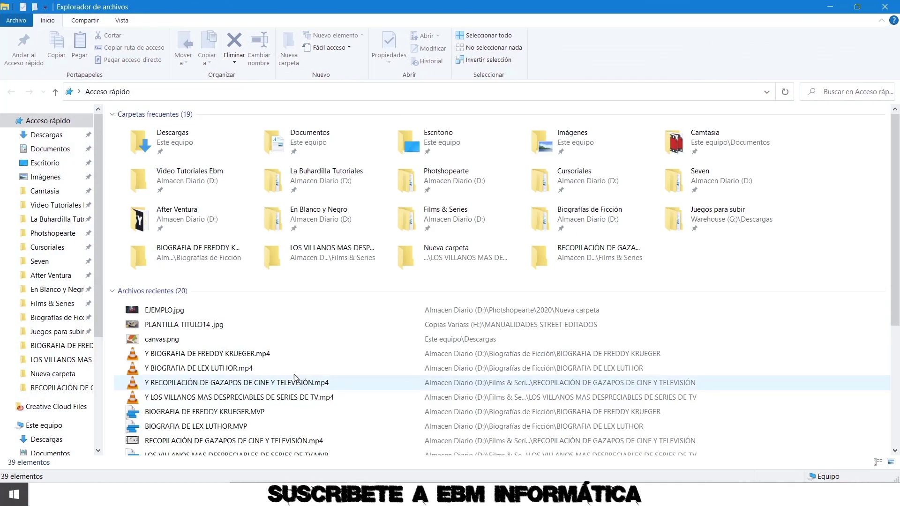
# Step: Go to Este equipo in File Explorer, view the Warehouse (G:) drive's error-checking tools and space usage, and close its properties
pyautogui.scroll(-5, 75, 354)
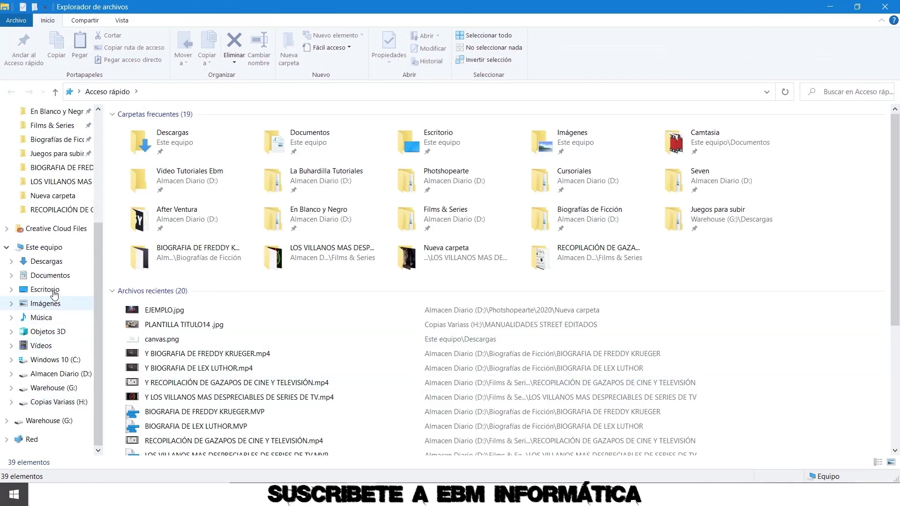
pyautogui.click(56, 249)
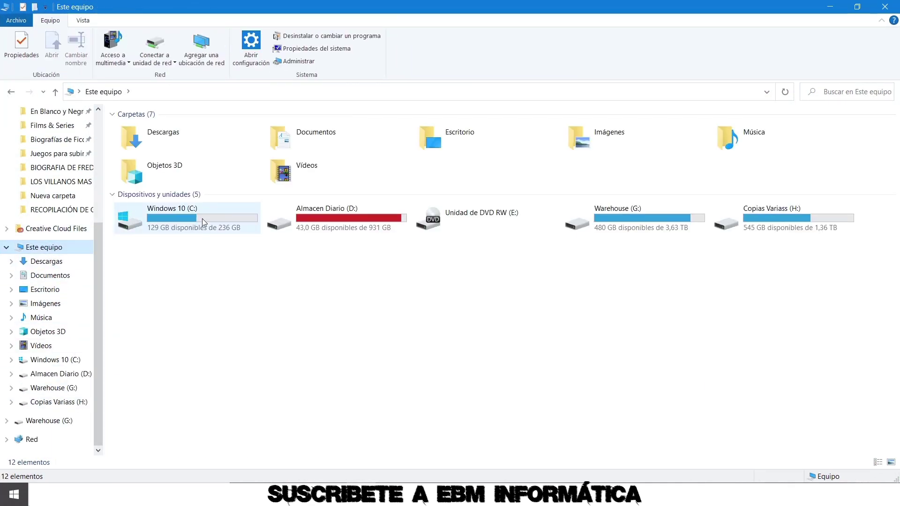
pyautogui.click(602, 219)
pyautogui.rightClick(602, 218)
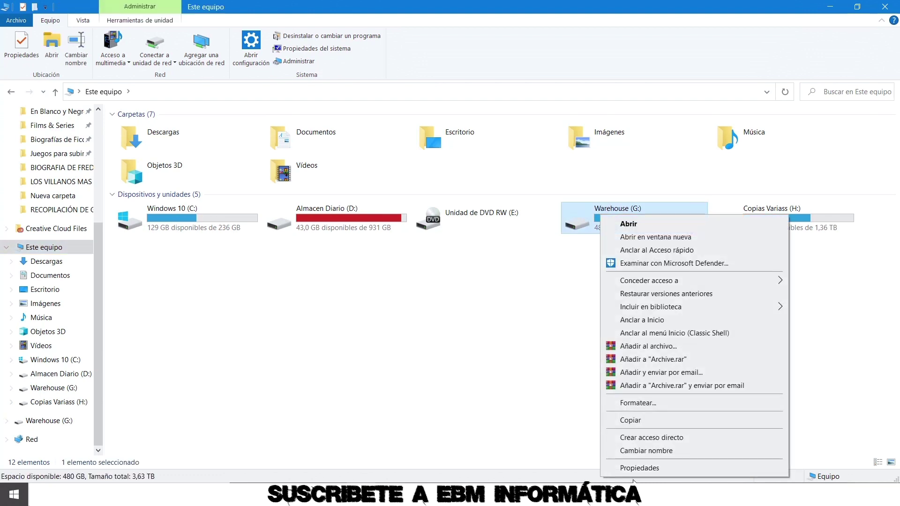
pyautogui.click(624, 472)
pyautogui.click(674, 229)
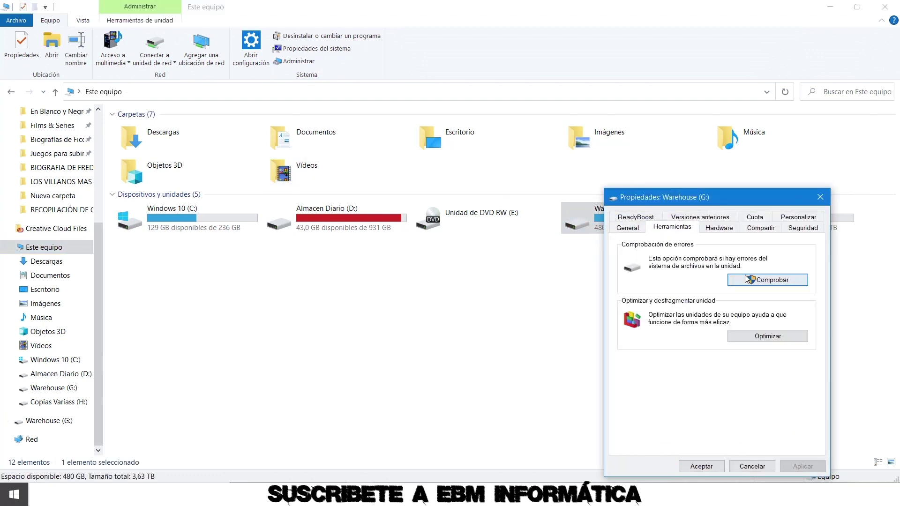
pyautogui.click(624, 228)
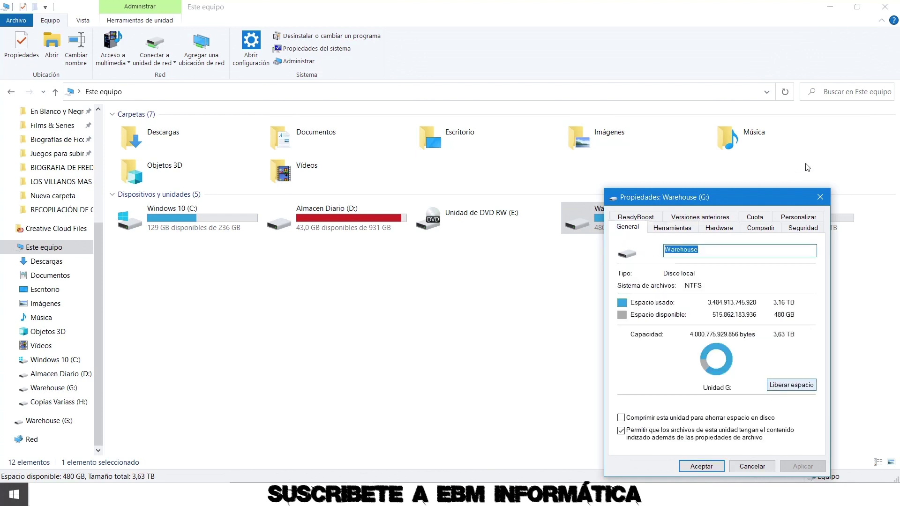
pyautogui.click(821, 197)
# Step: Start Disk Cleanup for the Windows 10 (C:) drive from its properties and review the files that can be deleted
pyautogui.rightClick(154, 220)
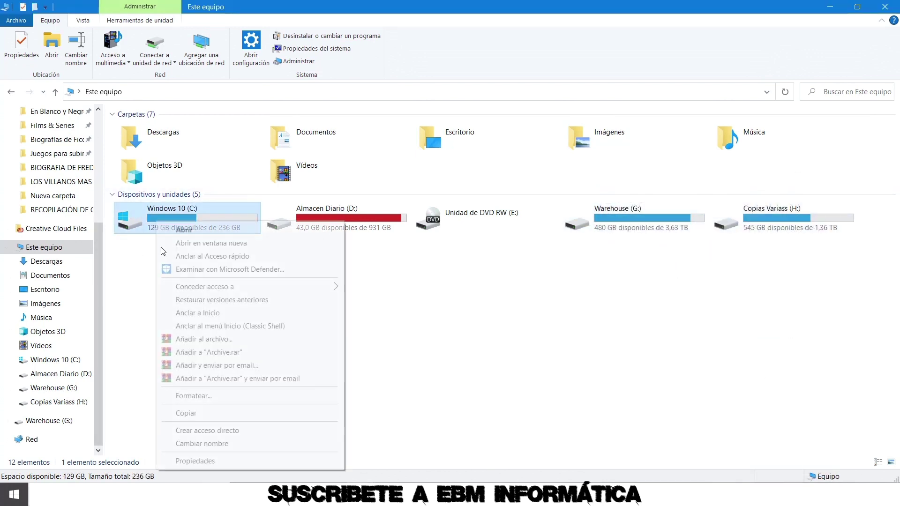
pyautogui.click(197, 461)
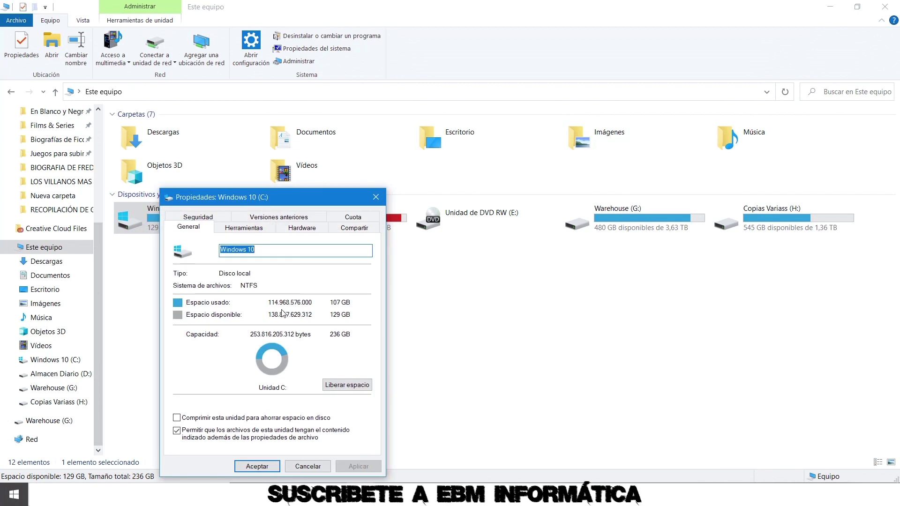
pyautogui.click(362, 389)
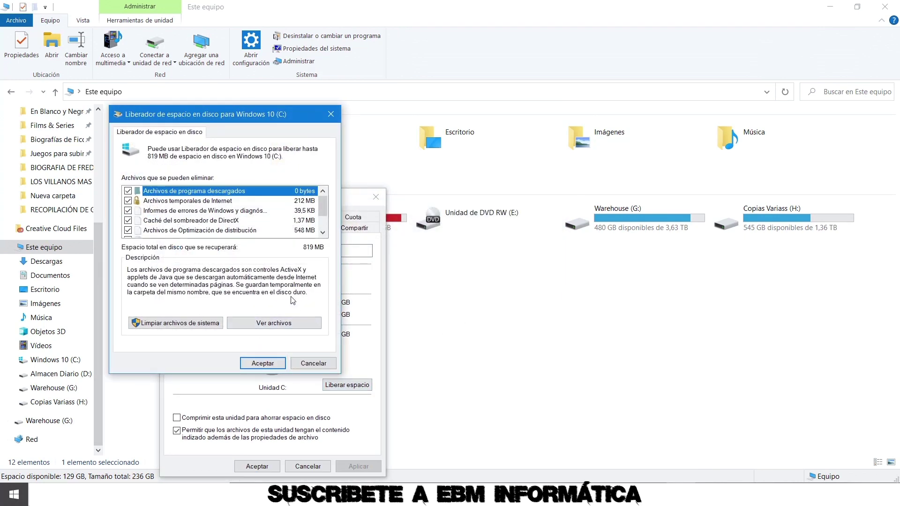
pyautogui.scroll(-1, 327, 234)
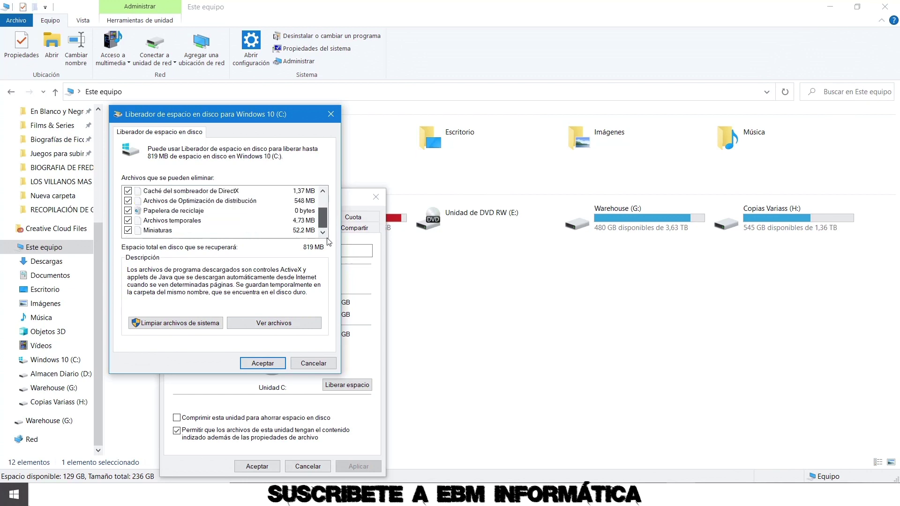
pyautogui.scroll(1, 327, 234)
# Step: Include system files in the Windows 10 (C:) cleanup and permanently delete the files already marked
pyautogui.click(187, 323)
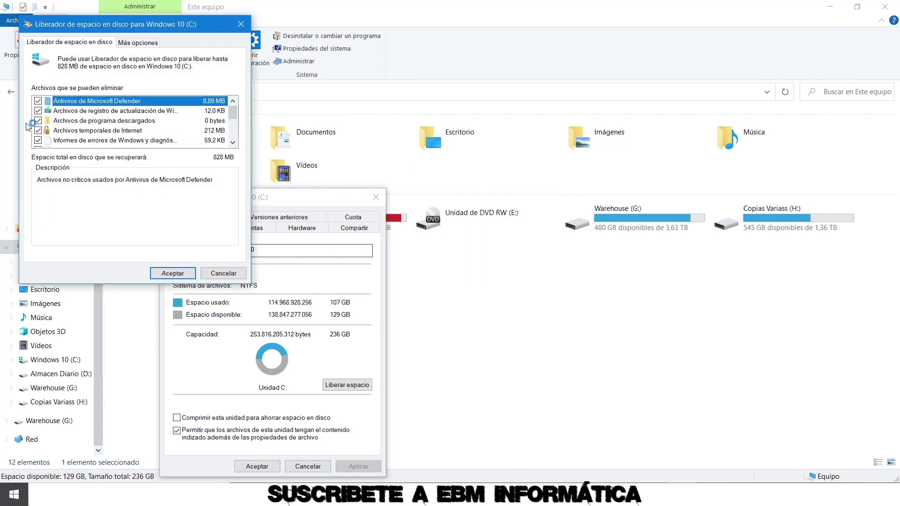
pyautogui.moveTo(233, 112); pyautogui.dragTo(233, 131)
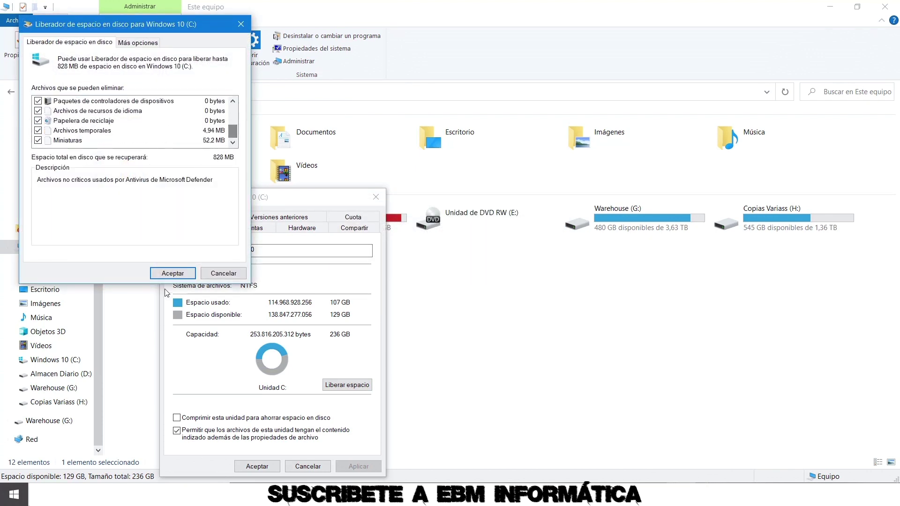
pyautogui.click(171, 273)
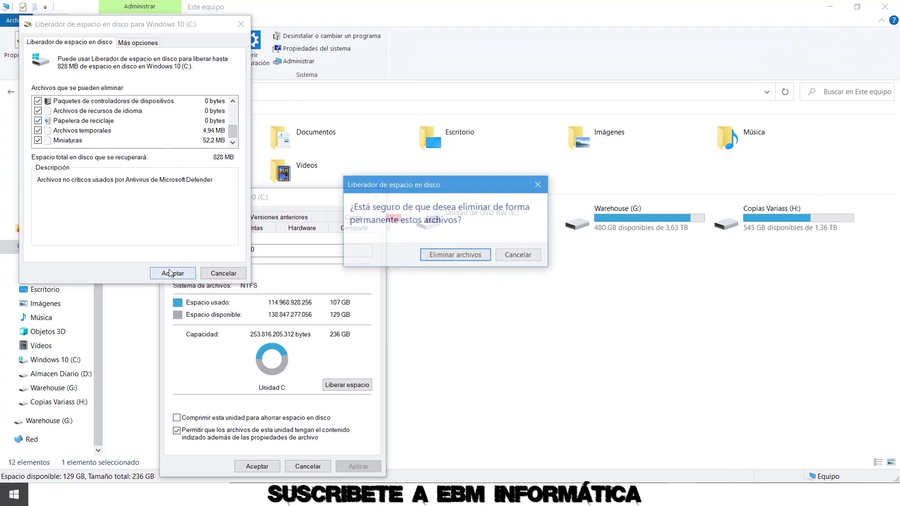
pyautogui.click(433, 256)
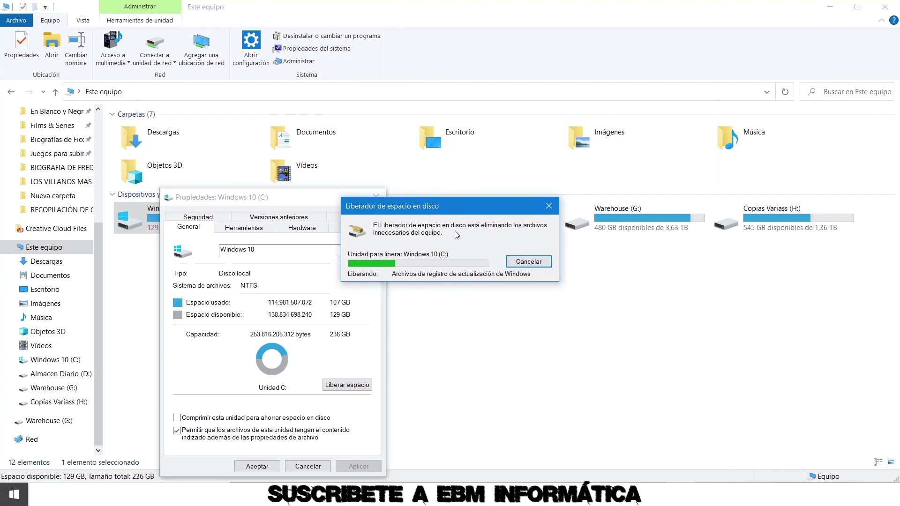
# Step: View the error-checking and optimization tools of Windows 10 (C:), close its properties and select the Almacen Diario (D:) drive
pyautogui.click(250, 228)
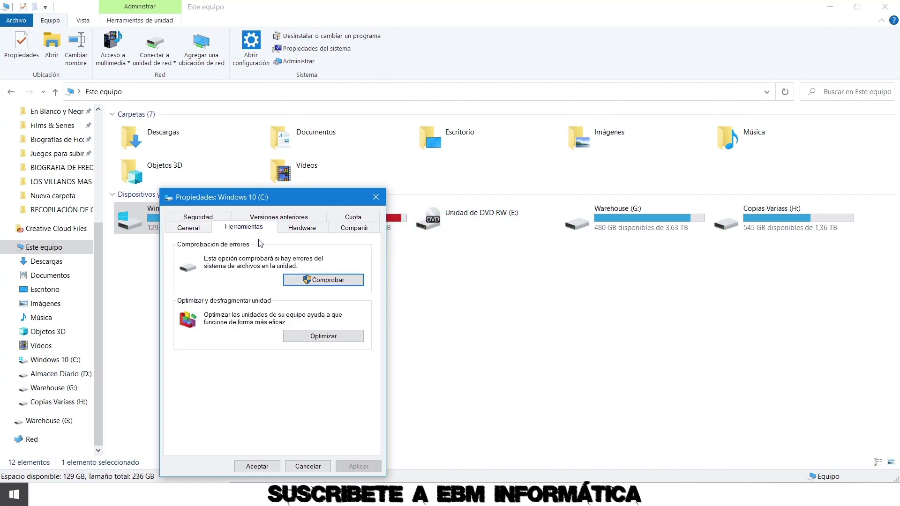
pyautogui.click(376, 197)
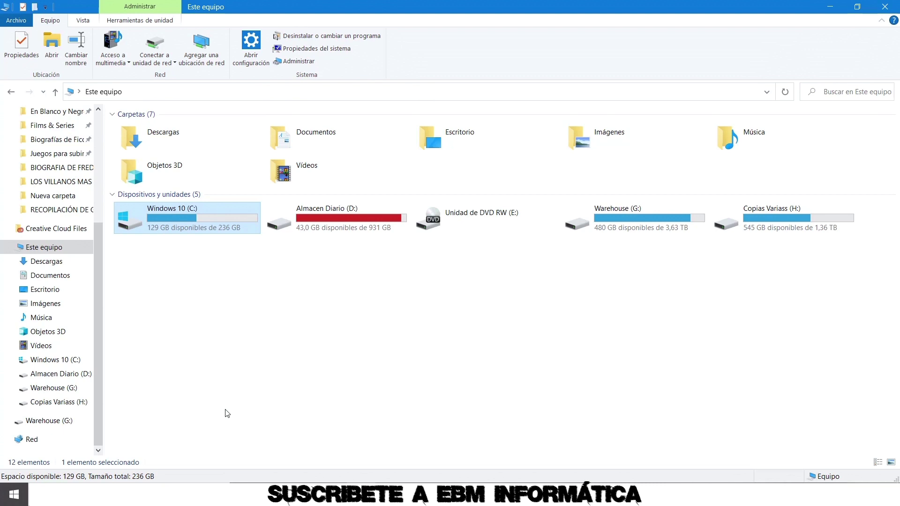
pyautogui.click(352, 228)
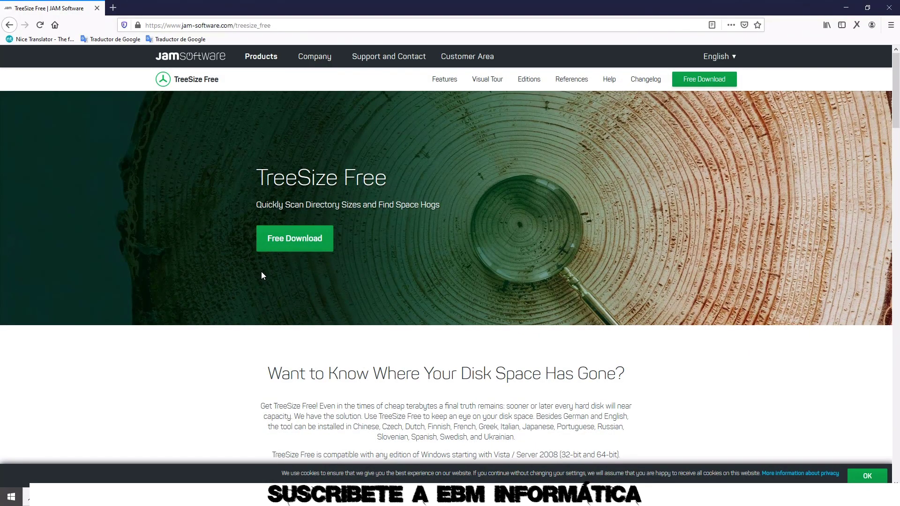
# Step: Download the TreeSize Free installer from the JAM Software site using the Europe region, and save the file
pyautogui.click(311, 243)
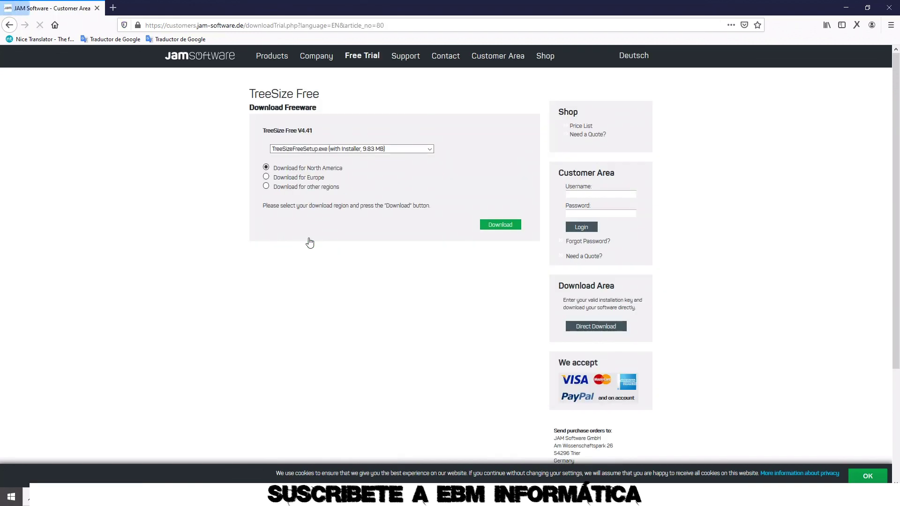
pyautogui.click(314, 180)
pyautogui.click(502, 227)
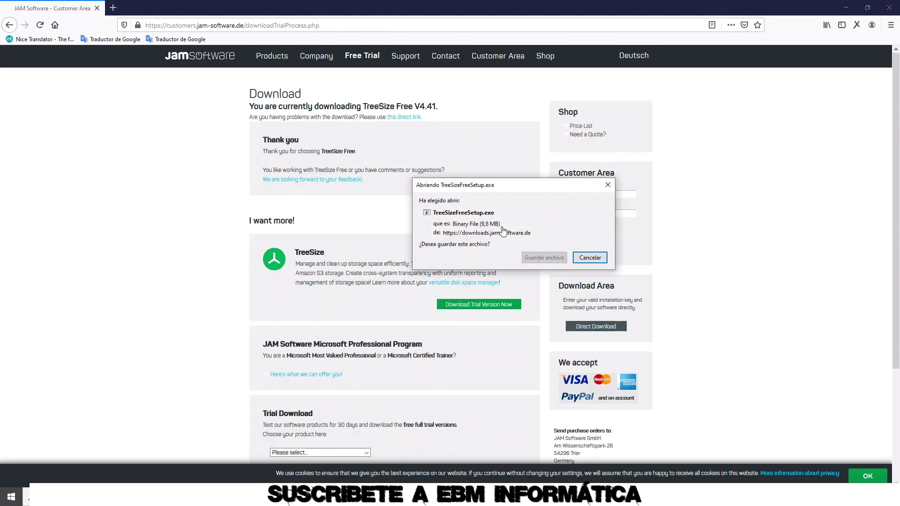
pyautogui.click(543, 257)
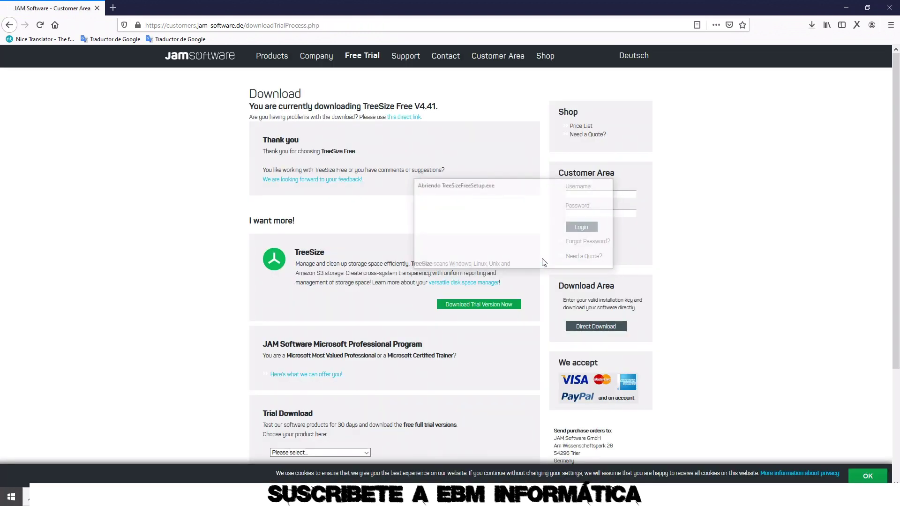
# Step: Run the downloaded TreeSizeFreeSetup(1).exe and start its setup wizard in Español
pyautogui.click(814, 30)
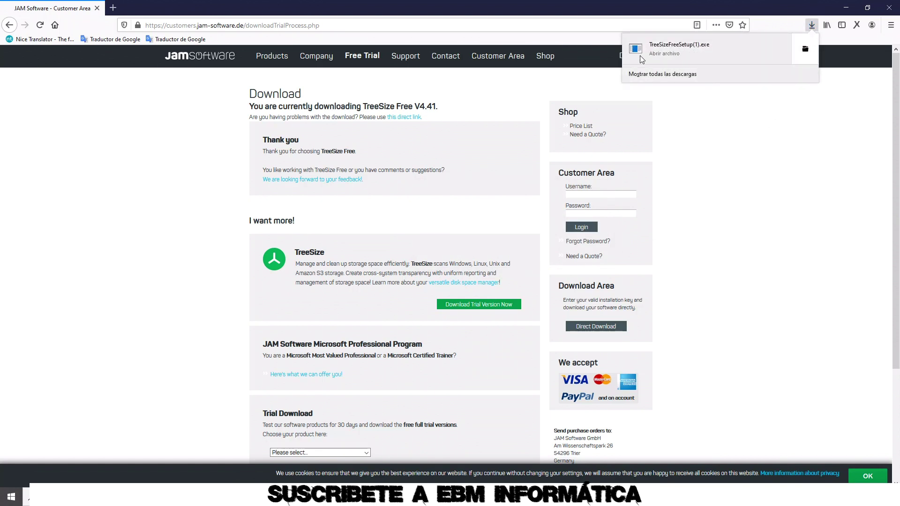
pyautogui.click(667, 54)
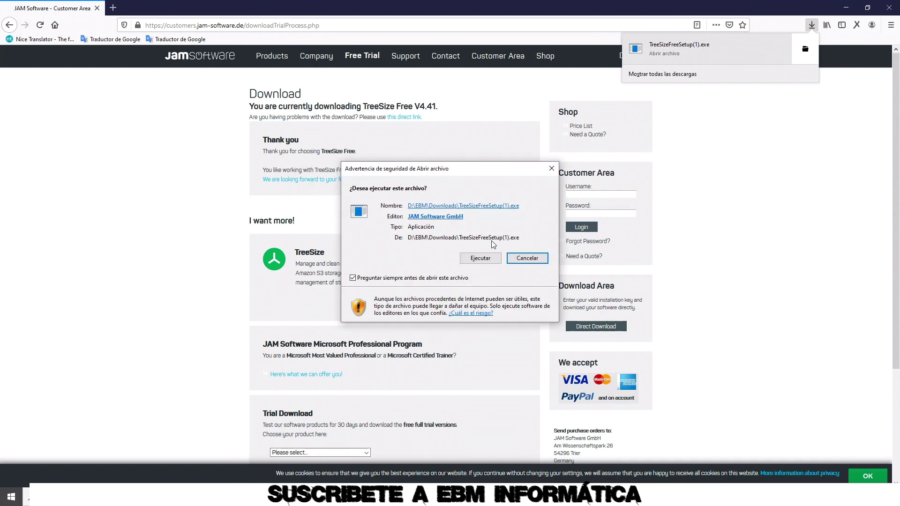
pyautogui.click(480, 257)
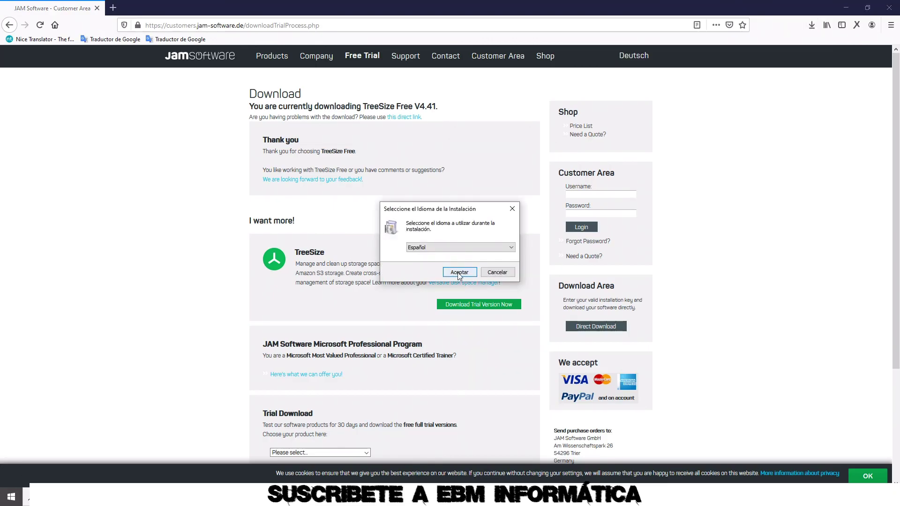
pyautogui.click(459, 273)
# Step: Accept the license agreement and install TreeSize Free with the context menu entry and Start menu shortcut
pyautogui.click(373, 295)
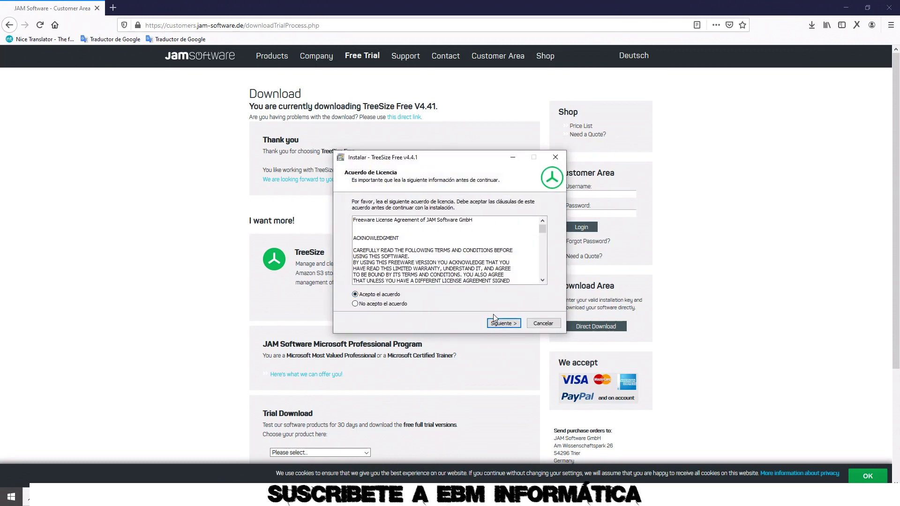
pyautogui.click(496, 322)
pyautogui.click(501, 324)
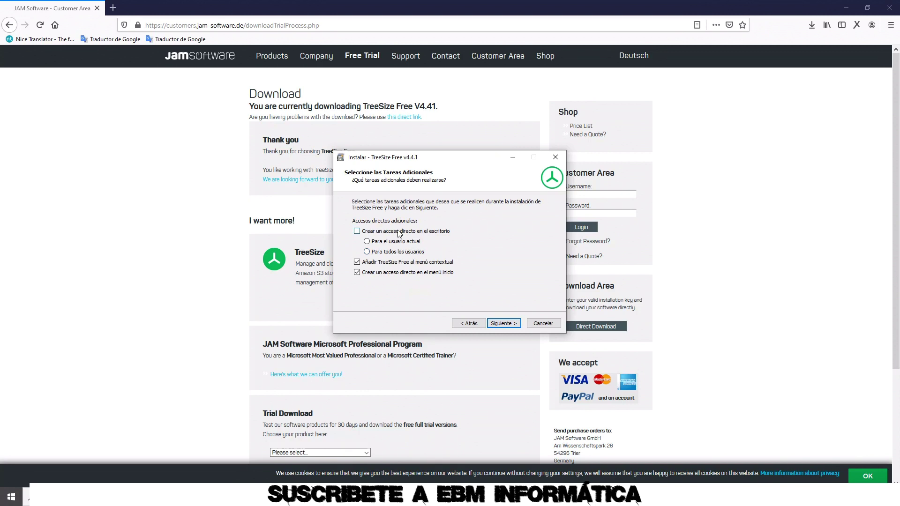
pyautogui.click(504, 324)
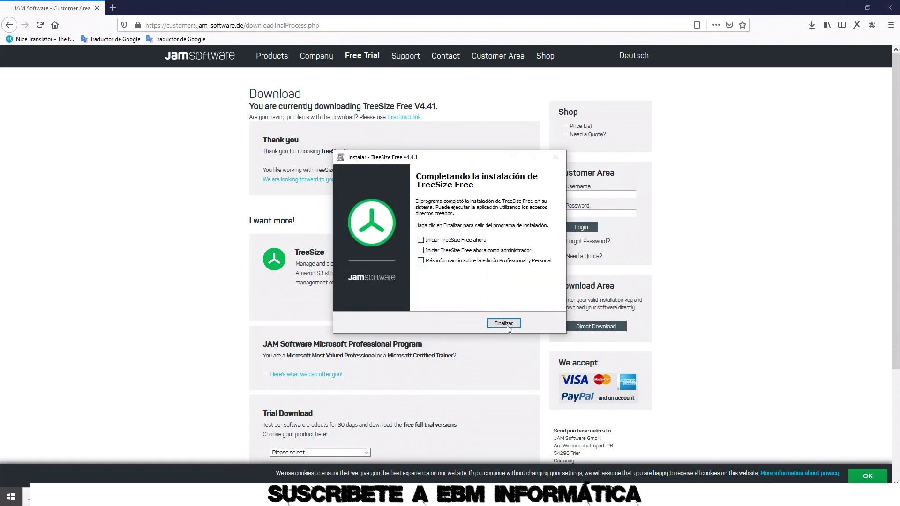
# Step: Finish the TreeSize Free setup, launch TreeSize Free (Administrator) and maximize its window
pyautogui.click(504, 324)
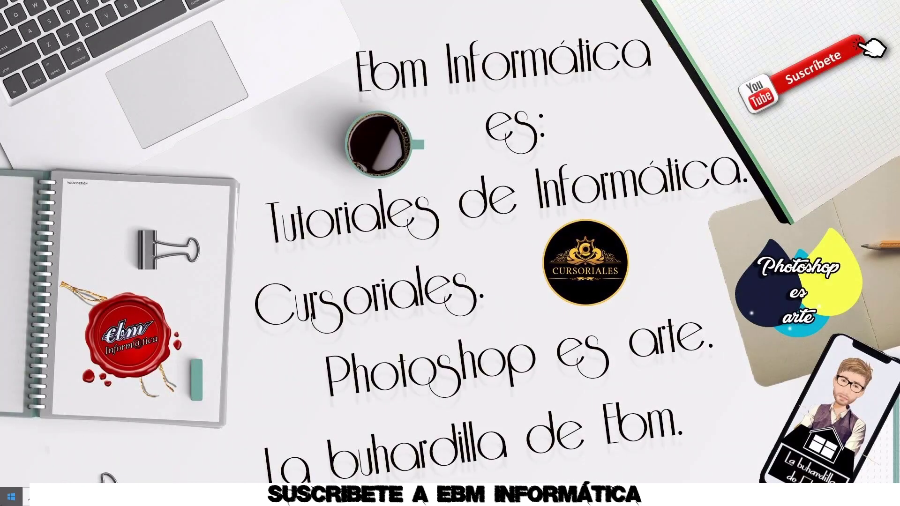
pyautogui.click(6, 500)
pyautogui.click(30, 459)
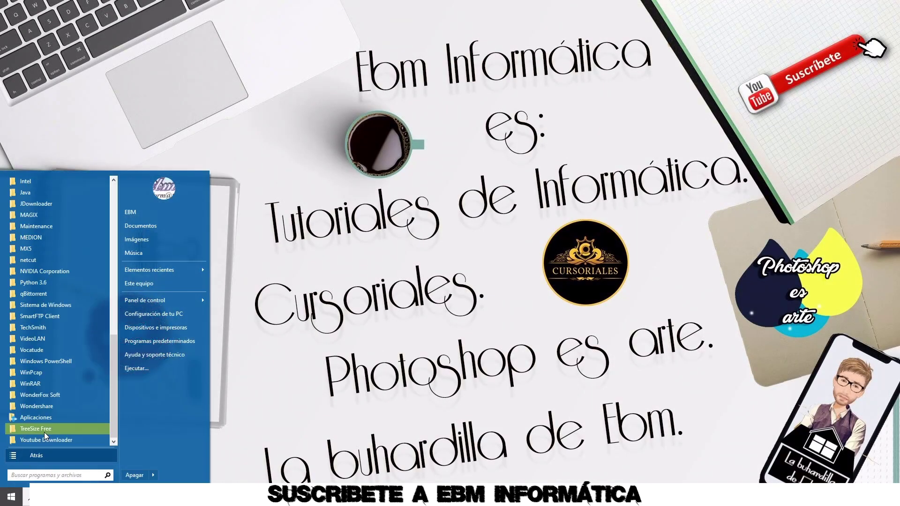
pyautogui.click(48, 427)
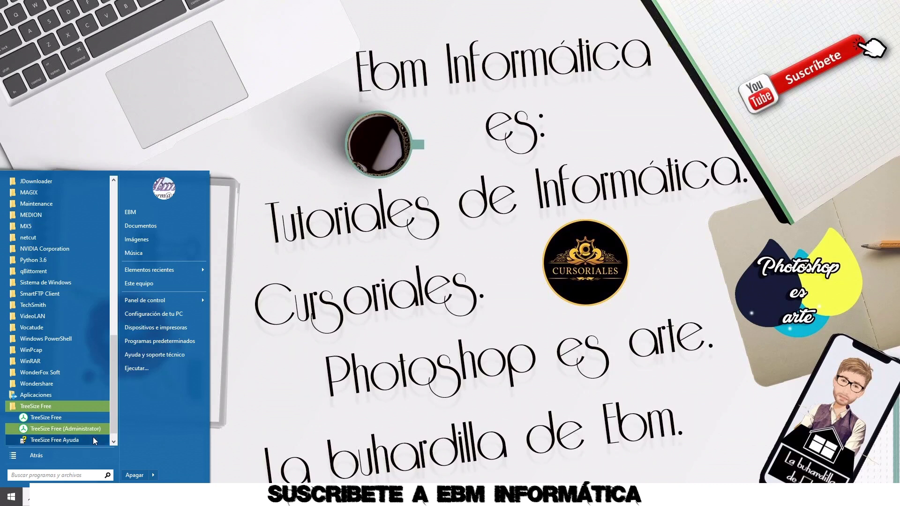
pyautogui.click(66, 429)
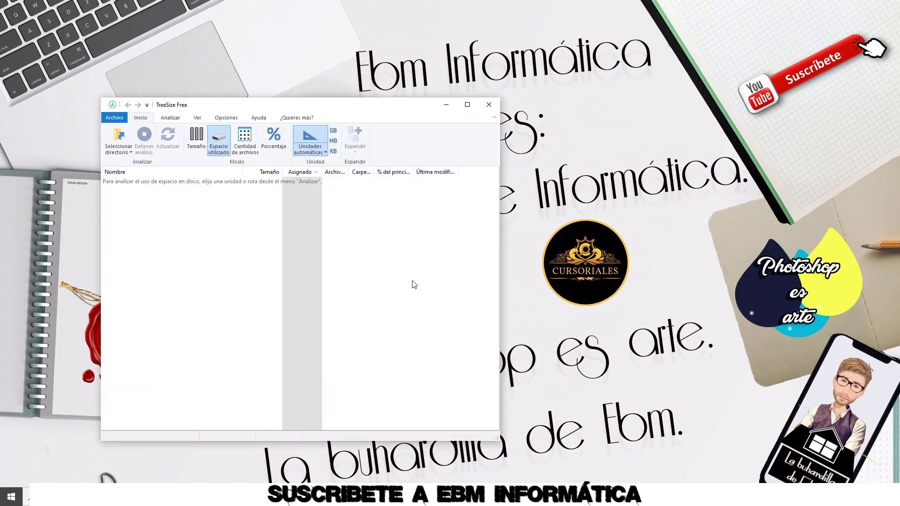
pyautogui.click(468, 104)
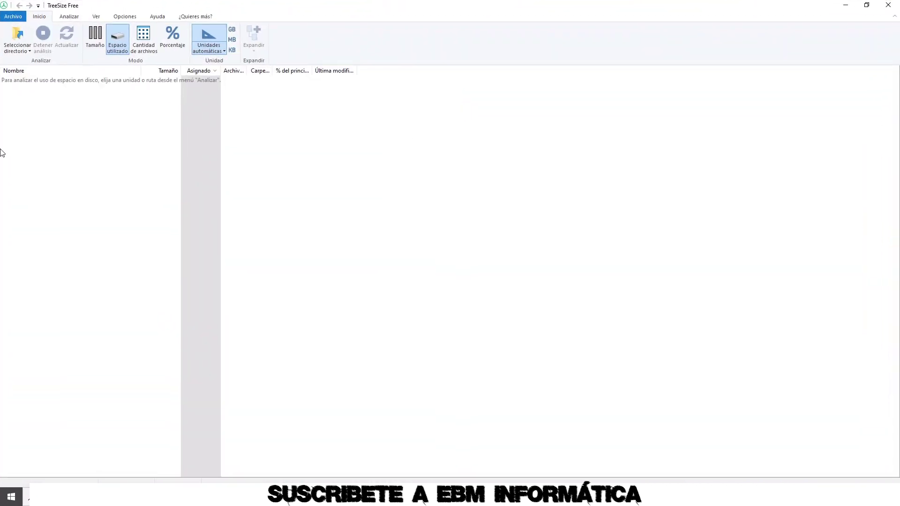
# Step: Analyse the Almacen Diario (D:) drive and expand its Cursoriales folder
pyautogui.click(27, 51)
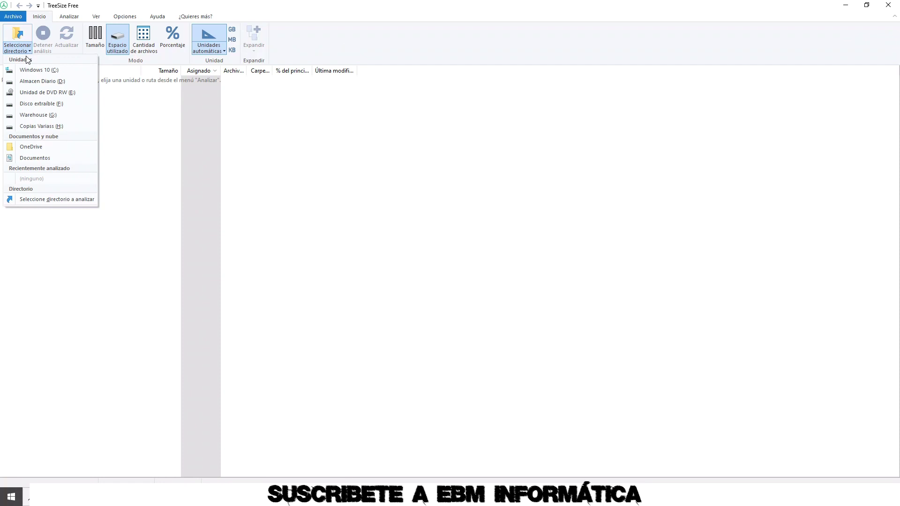
pyautogui.click(44, 83)
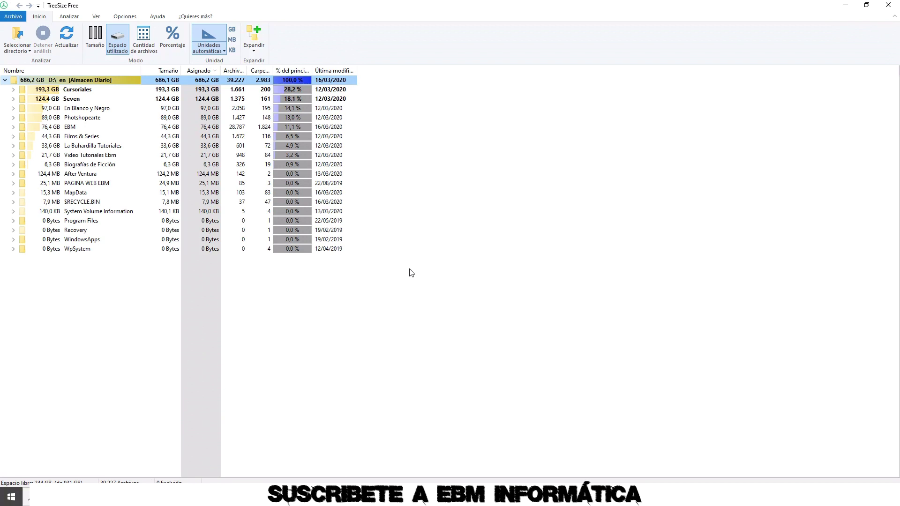
pyautogui.moveTo(142, 88)
pyautogui.click(55, 90)
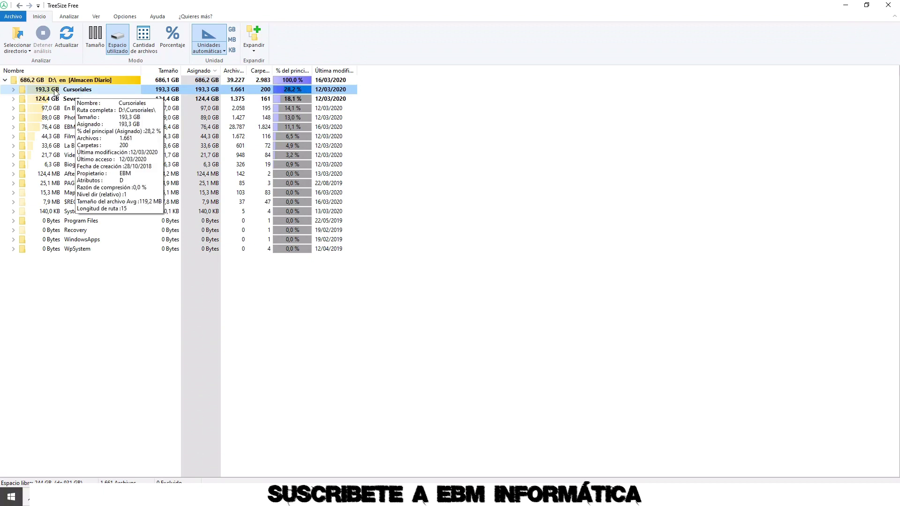
pyautogui.click(16, 89)
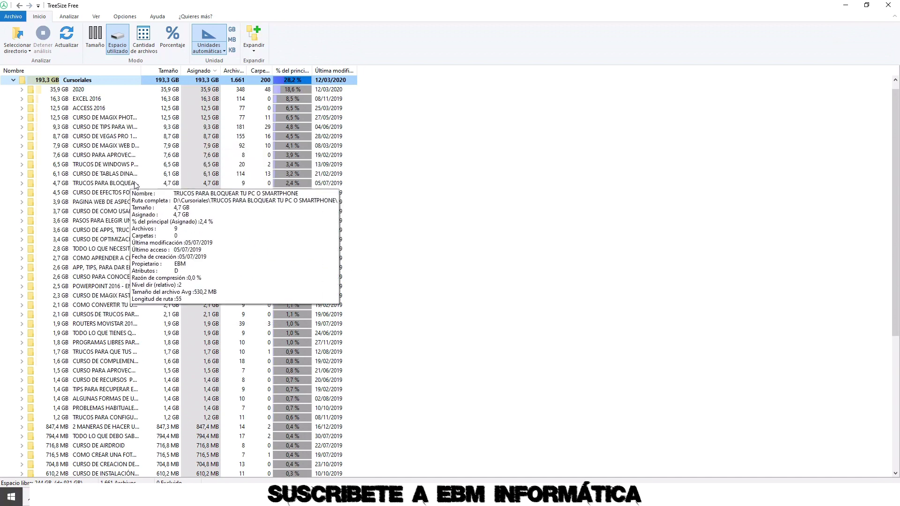
# Step: Examine the contents of the EXCEL 2016 and 2020 subfolders, then collapse the Cursoriales folder
pyautogui.doubleClick(78, 100)
pyautogui.scroll(-14, 122, 175)
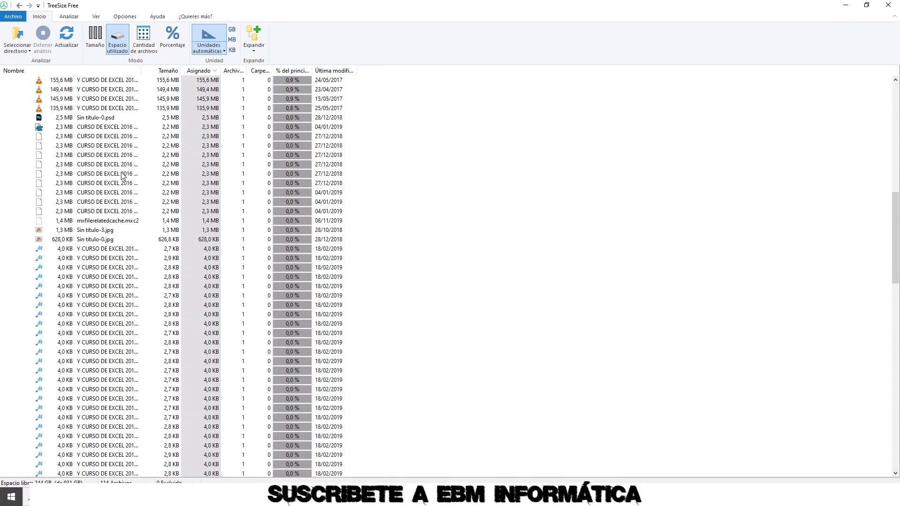
pyautogui.scroll(16, 122, 175)
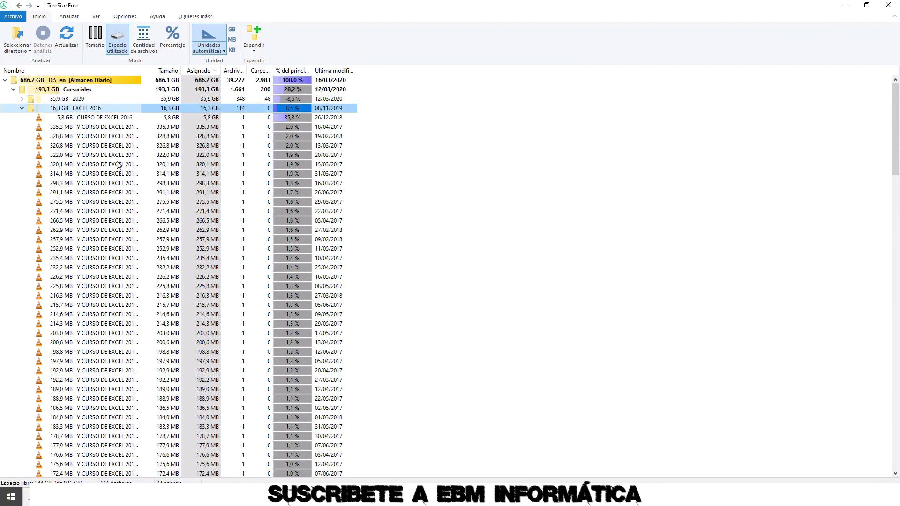
pyautogui.click(22, 108)
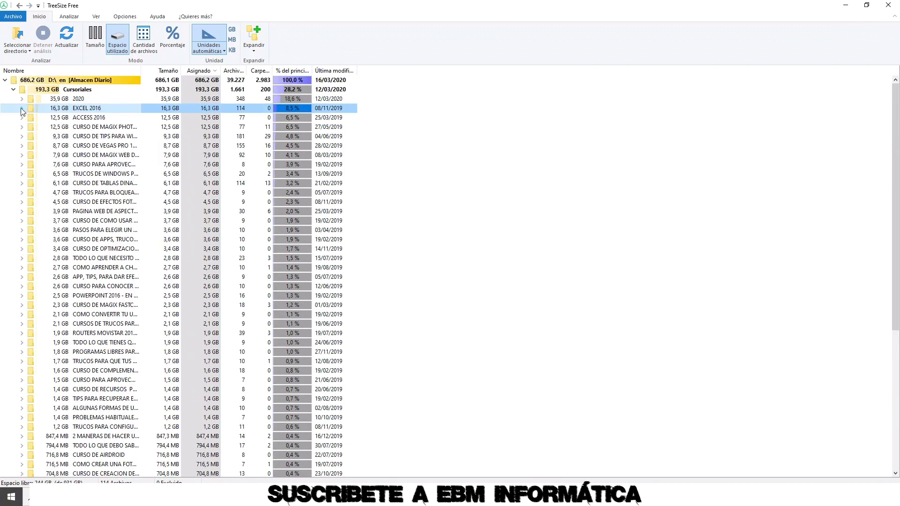
pyautogui.click(21, 99)
pyautogui.click(13, 89)
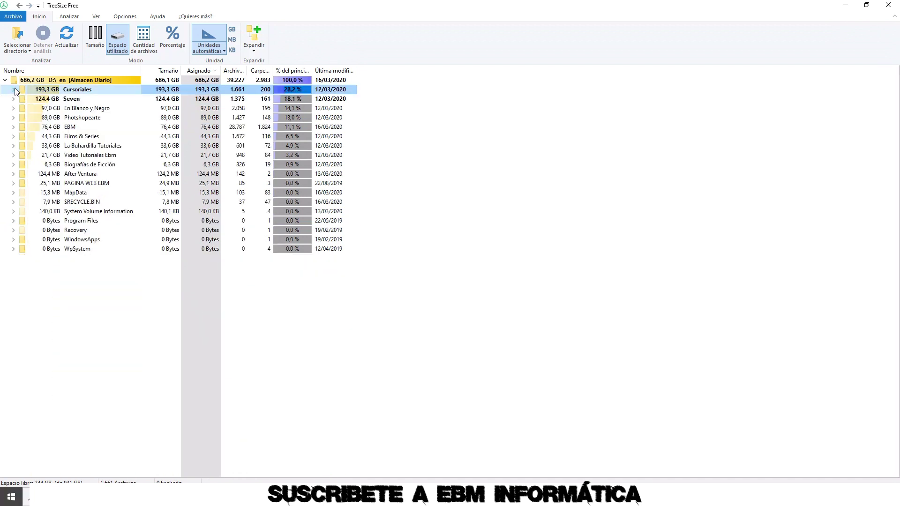
pyautogui.doubleClick(92, 90)
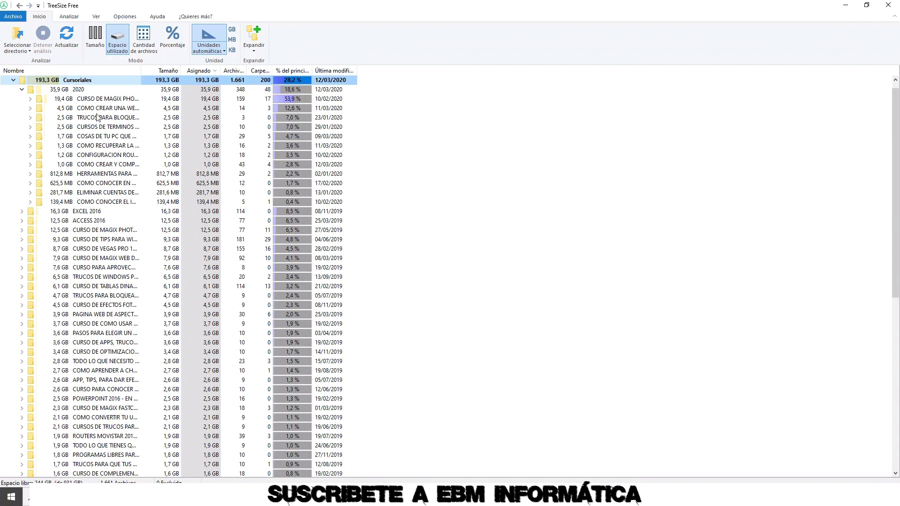
pyautogui.click(13, 81)
# Step: Analyse the Windows 10 (C:) drive and inspect the files grouped under [3 Archivos]
pyautogui.click(17, 45)
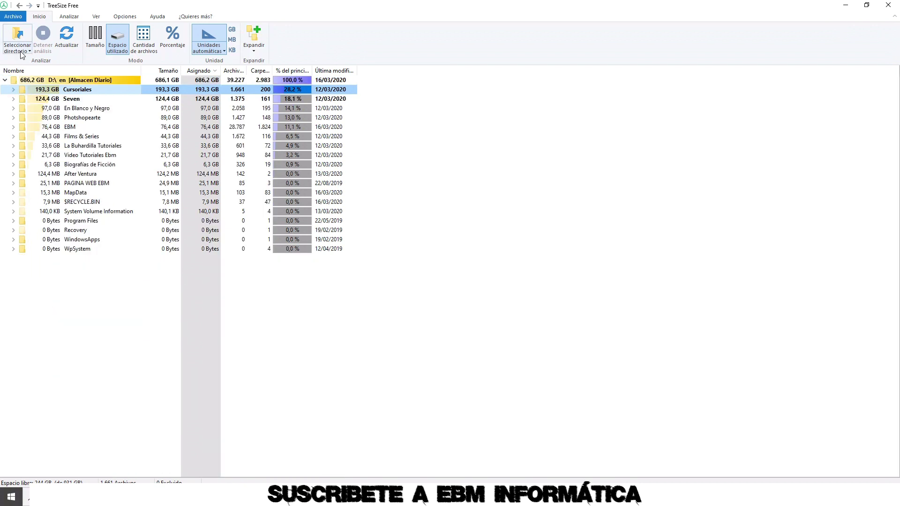
pyautogui.click(29, 71)
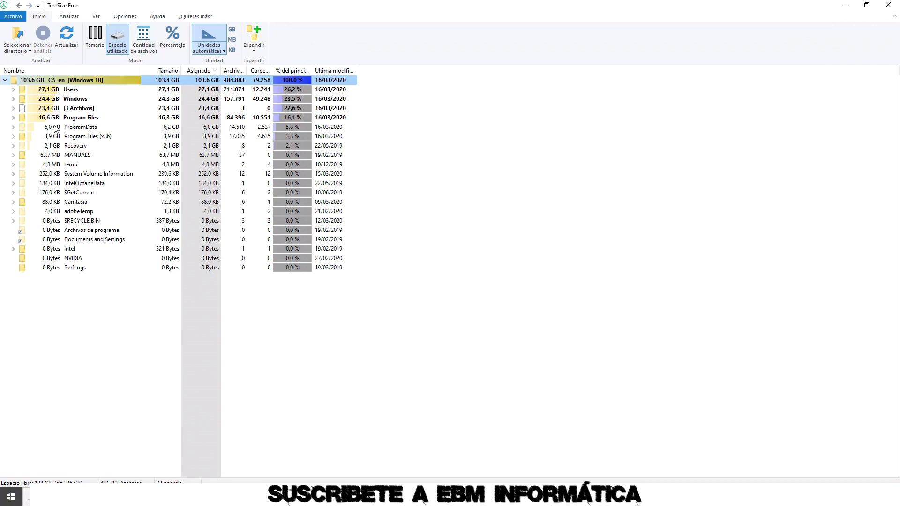
pyautogui.click(11, 109)
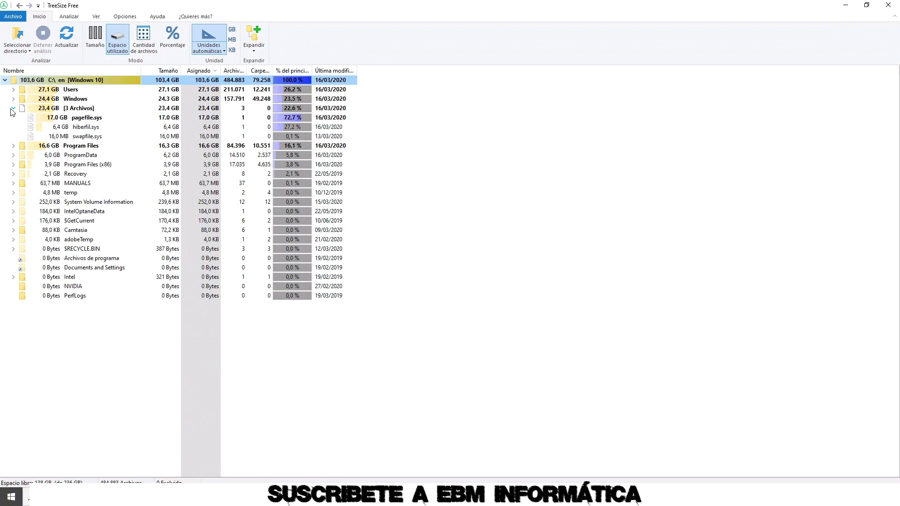
pyautogui.click(12, 108)
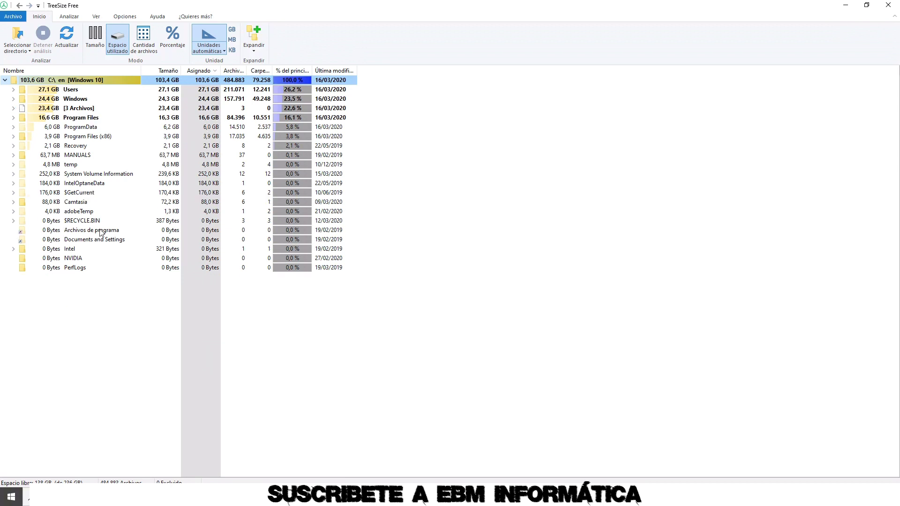
pyautogui.moveTo(100, 233)
# Step: Open the properties of Windows 10 (C:) from Este equipo and start Disk Cleanup for the drive
pyautogui.click(11, 496)
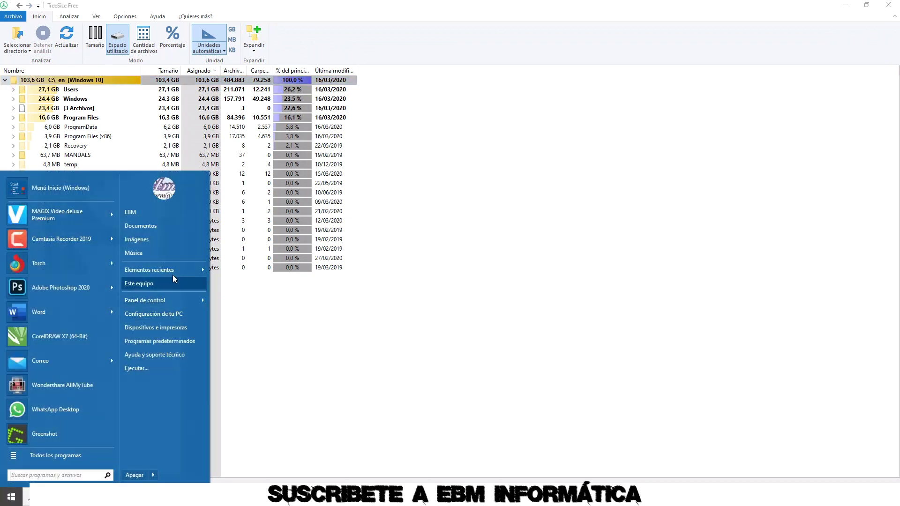
pyautogui.click(161, 283)
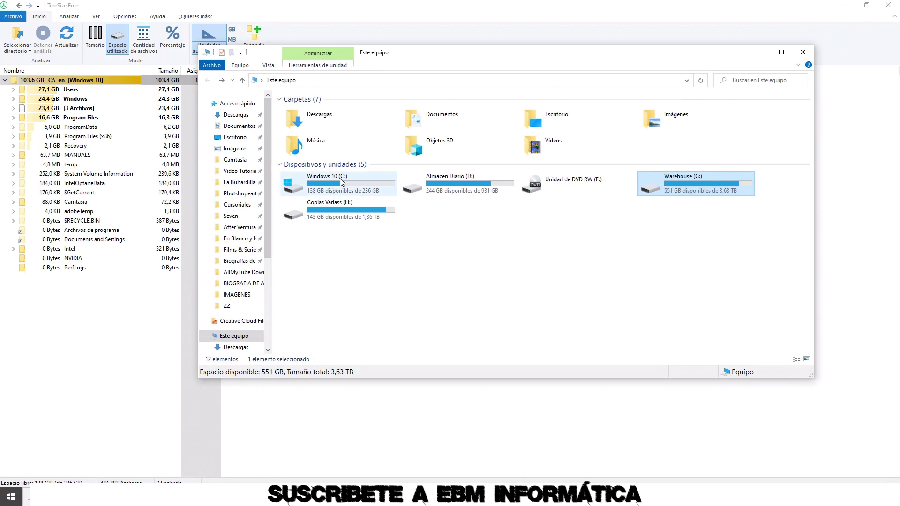
pyautogui.click(341, 185)
pyautogui.rightClick(341, 185)
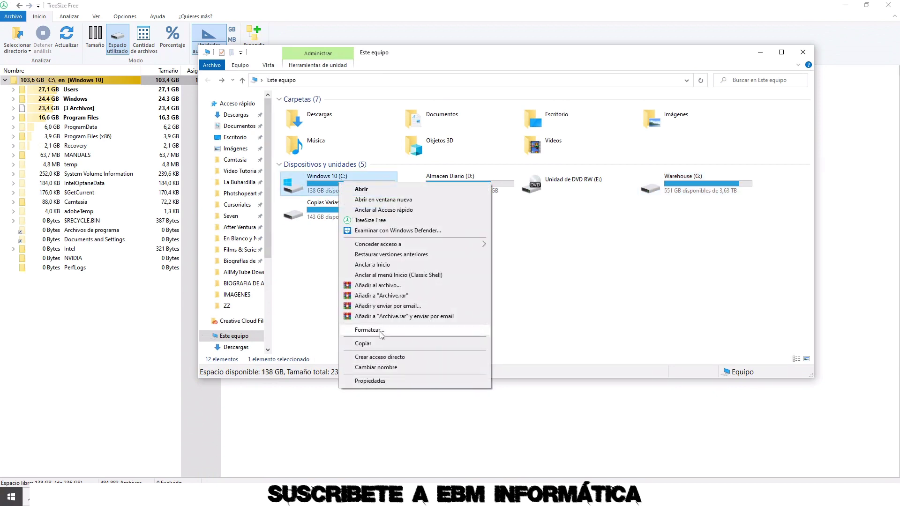
pyautogui.click(370, 381)
pyautogui.click(419, 305)
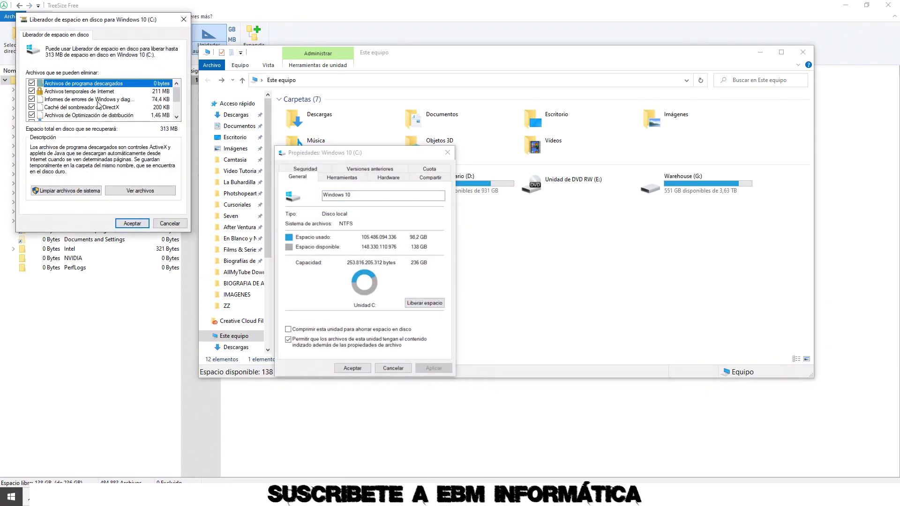
# Step: Extend the Windows 10 (C:) cleanup to system files and permanently delete the preselected files
pyautogui.moveTo(109, 20); pyautogui.dragTo(397, 111)
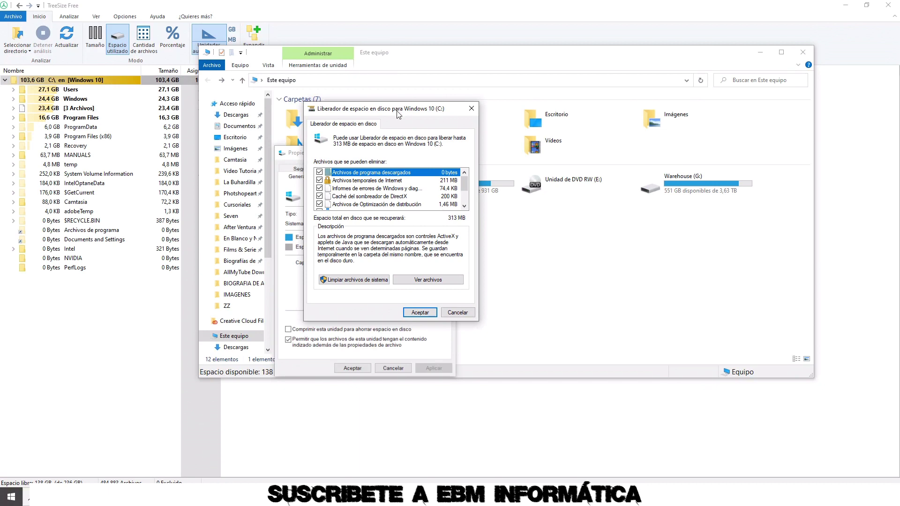
pyautogui.click(358, 281)
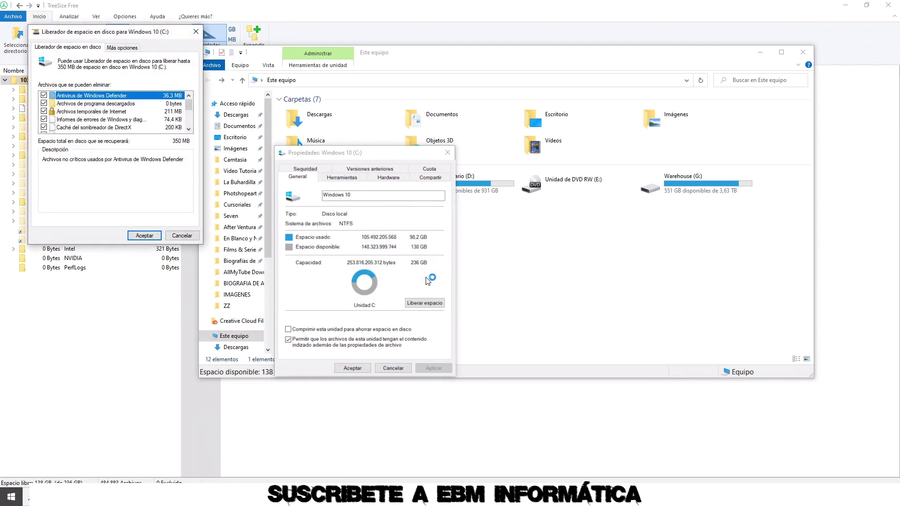
pyautogui.click(145, 236)
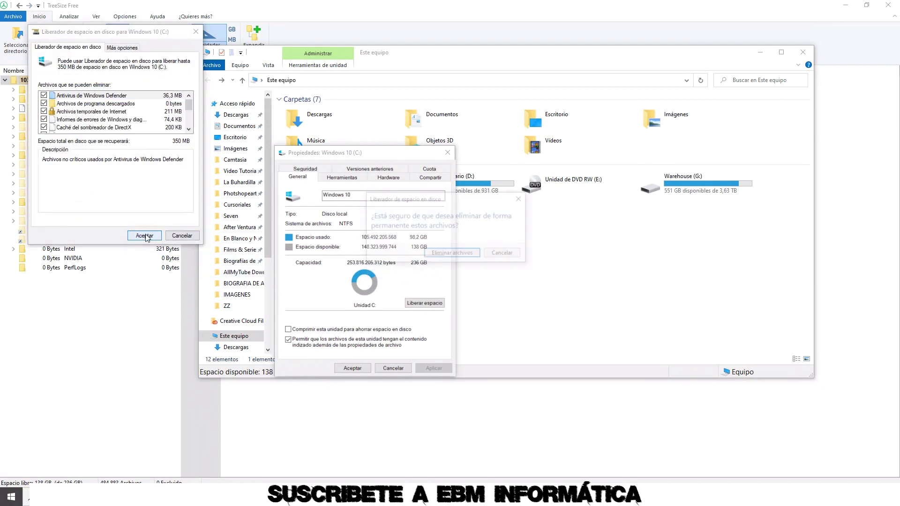
pyautogui.click(453, 254)
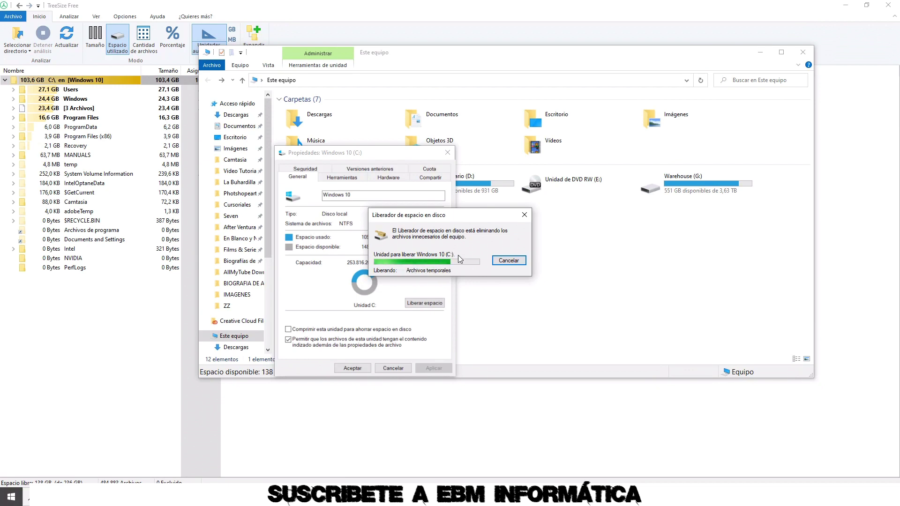
# Step: Return to TreeSize Free, analyse the Almacen Diario (D:) drive again and expand the En Blanco y Negro folder
pyautogui.click(65, 85)
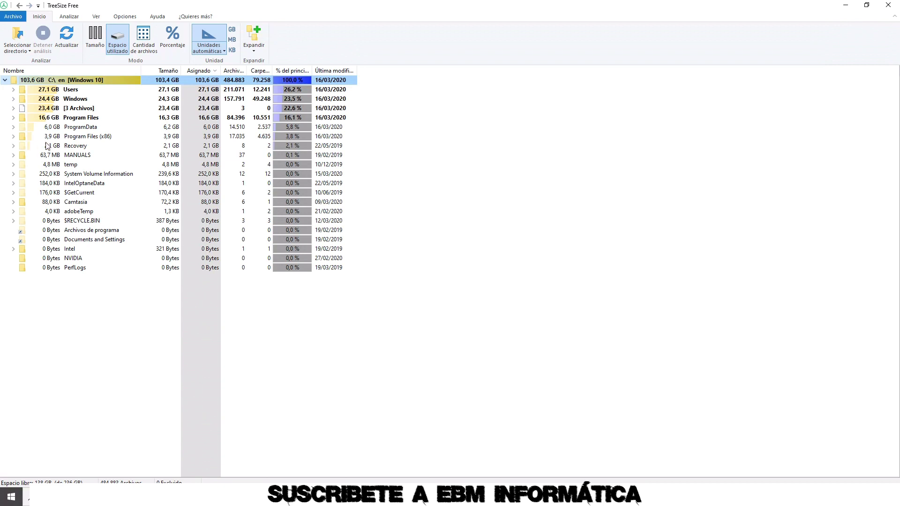
pyautogui.click(14, 50)
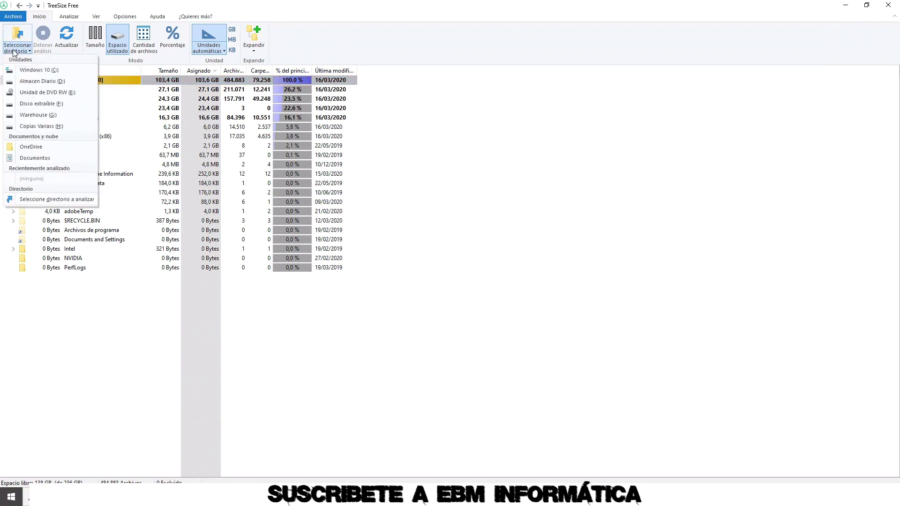
pyautogui.click(23, 83)
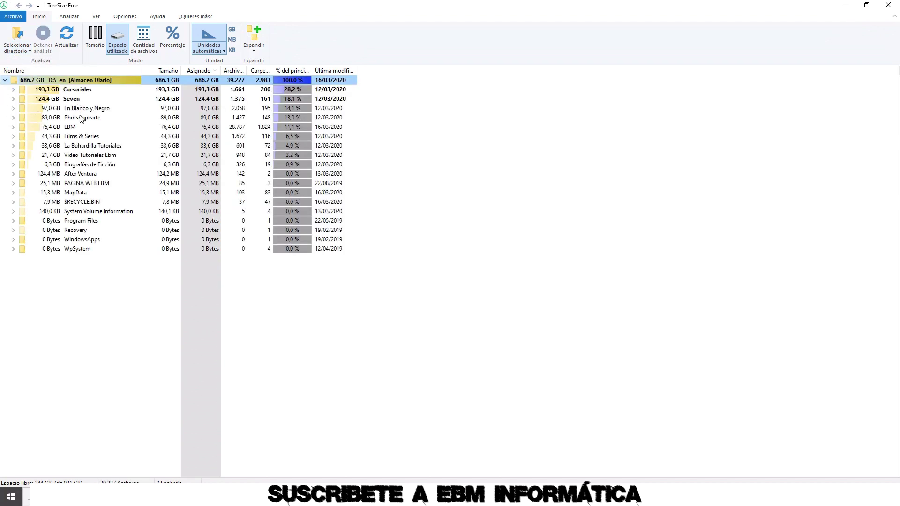
pyautogui.click(13, 108)
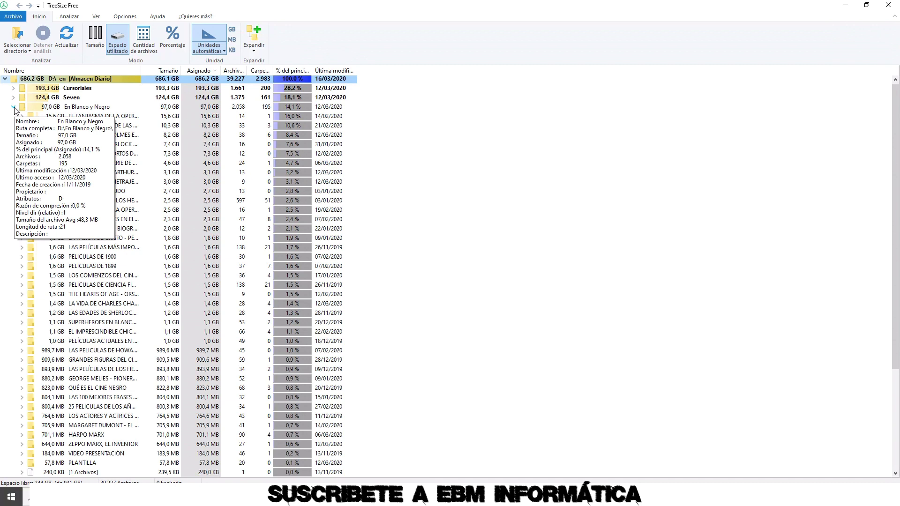
pyautogui.click(14, 108)
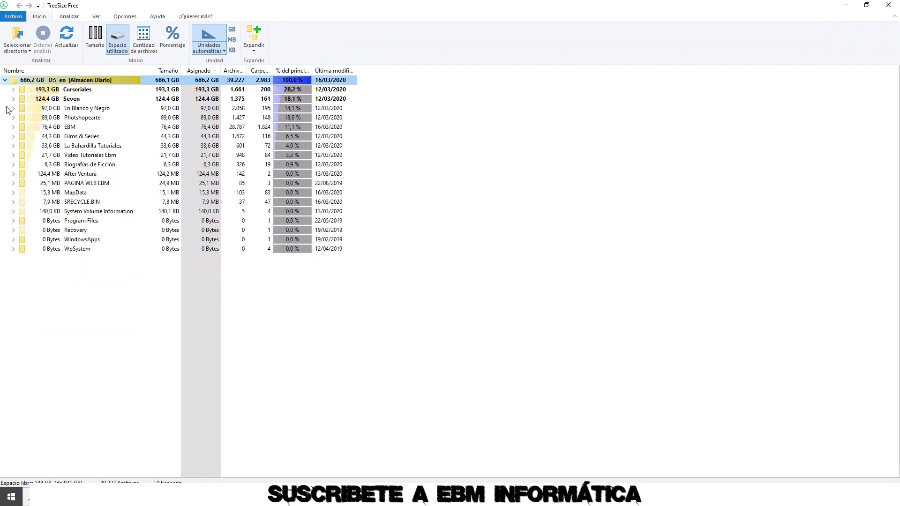
pyautogui.click(18, 109)
pyautogui.click(12, 110)
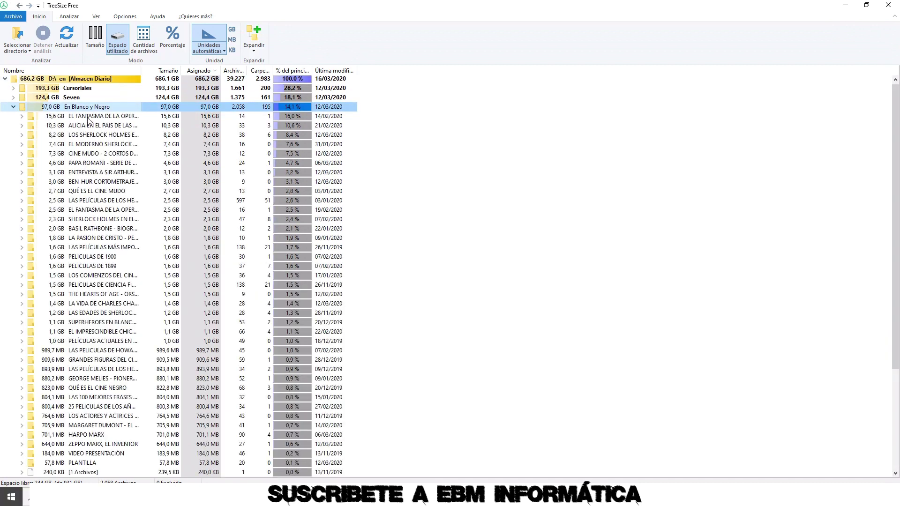
# Step: View the available actions for the largest subfolder of En Blanco y Negro, dismiss them and close TreeSize Free
pyautogui.click(89, 118)
pyautogui.rightClick(89, 118)
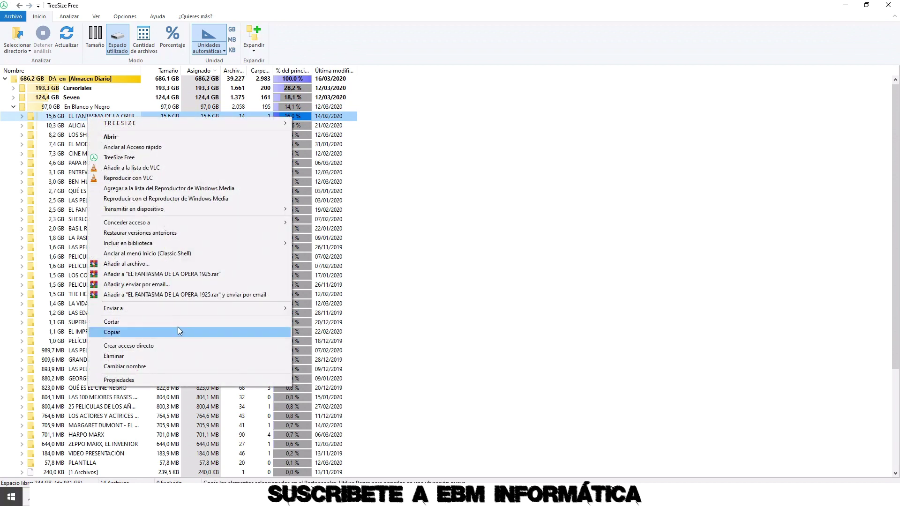
pyautogui.click(344, 4)
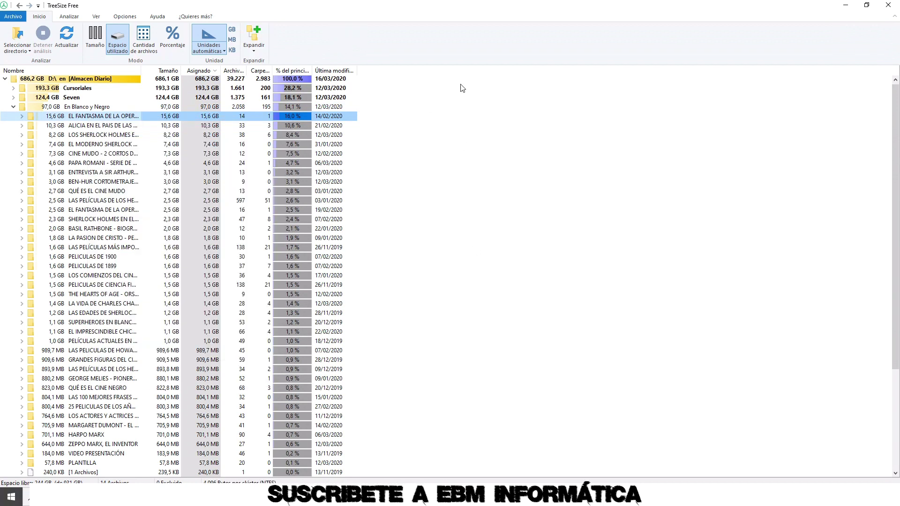
pyautogui.click(889, 6)
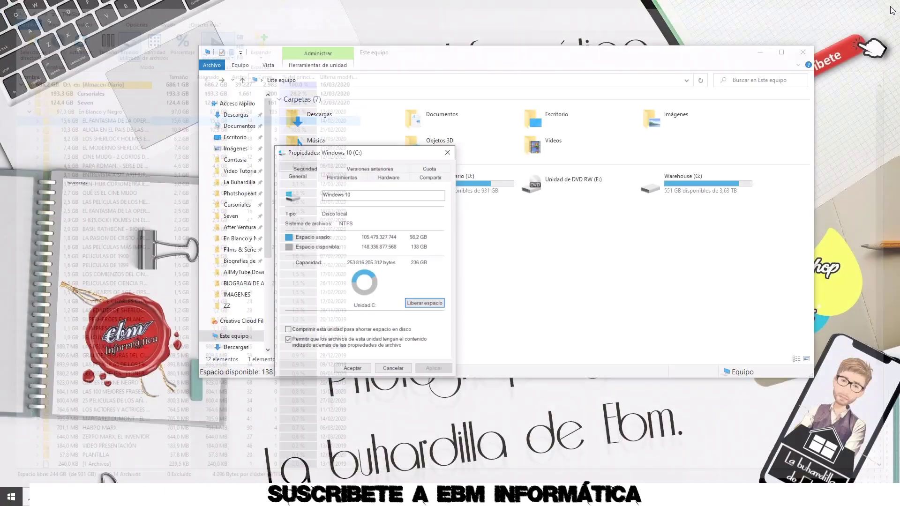
# Step: Accept the Windows 10 (C:) properties and close the Este equipo window
pyautogui.click(352, 369)
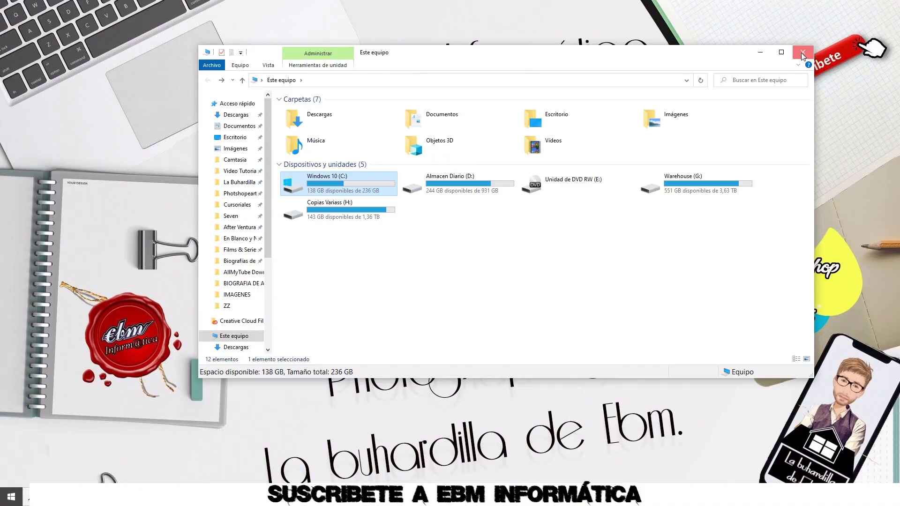
pyautogui.click(801, 52)
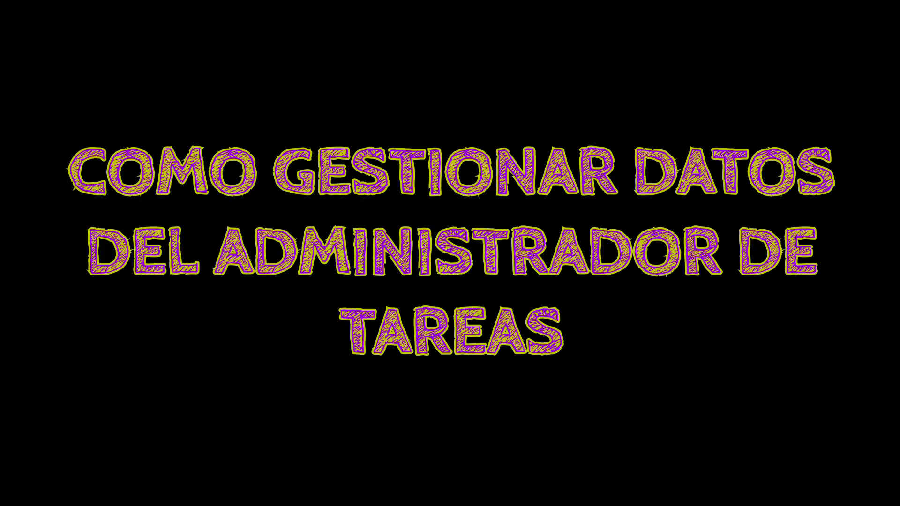
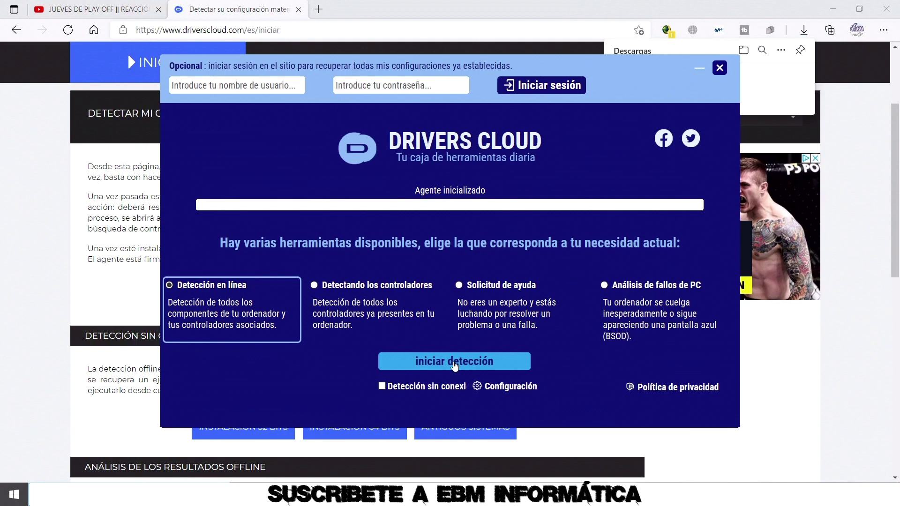
# Step: Run the online detection in DriversCloud and review the hardware summary from operating system to USB peripherals
pyautogui.click(454, 365)
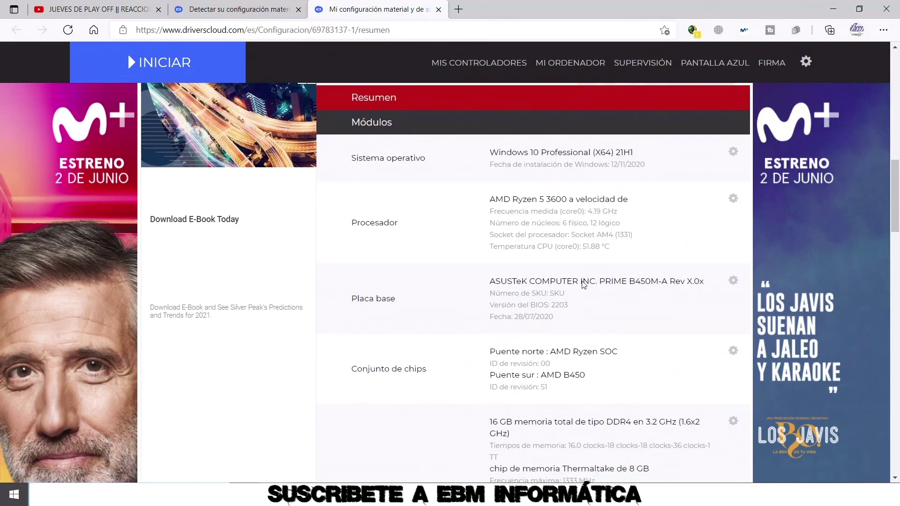
pyautogui.scroll(1, 577, 265)
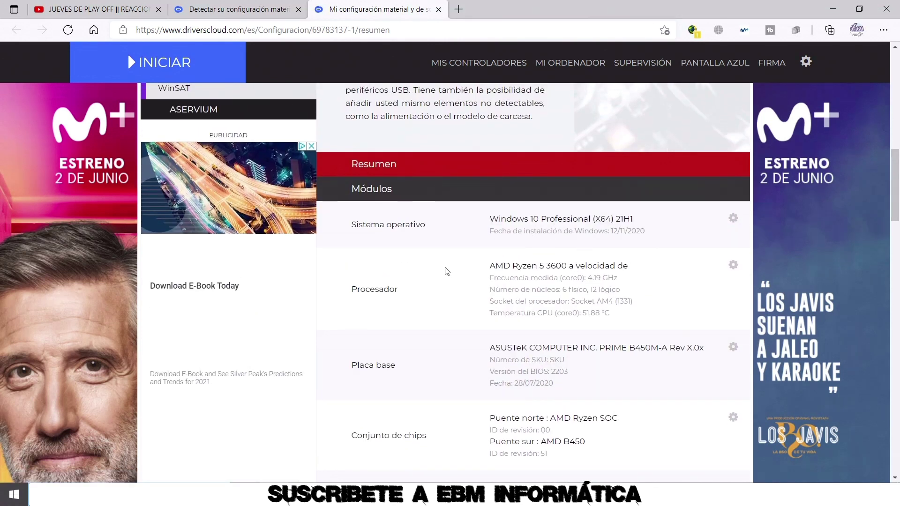
pyautogui.scroll(-2, 444, 269)
pyautogui.scroll(2, 580, 231)
pyautogui.scroll(-6, 581, 231)
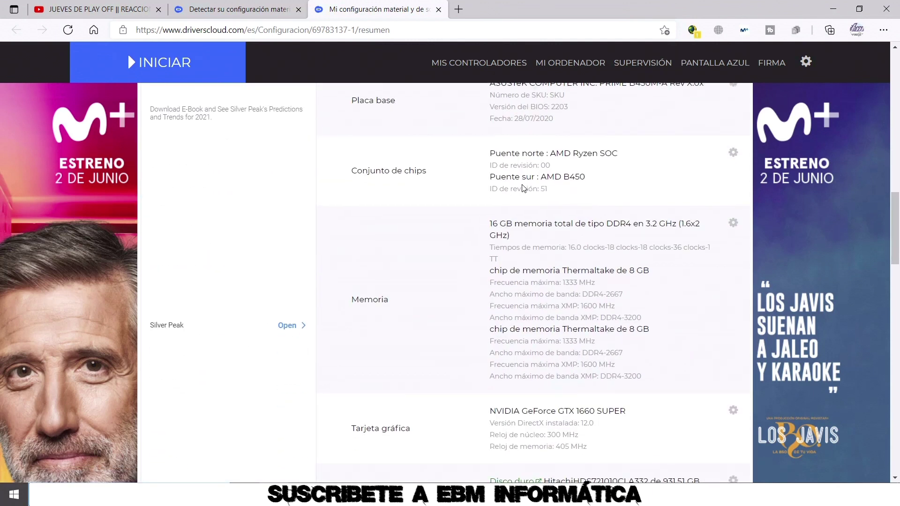
pyautogui.scroll(-5, 526, 189)
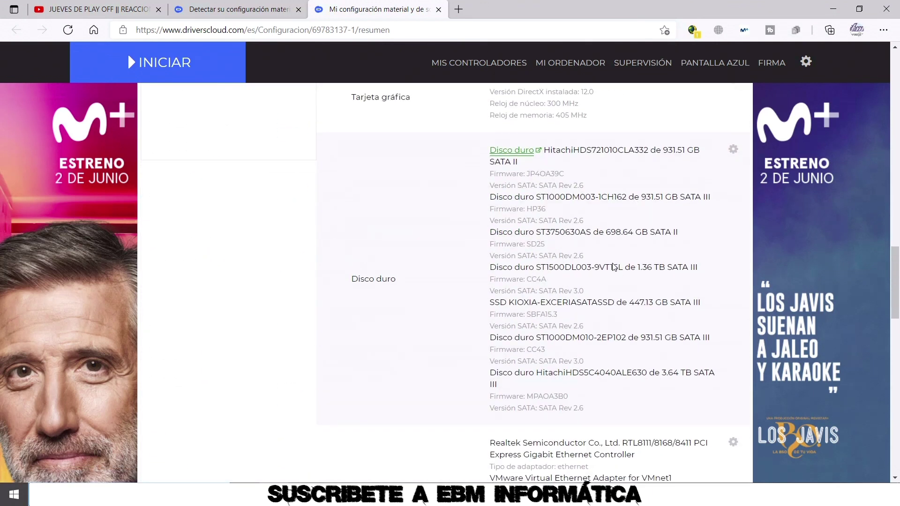
pyautogui.scroll(-15, 616, 259)
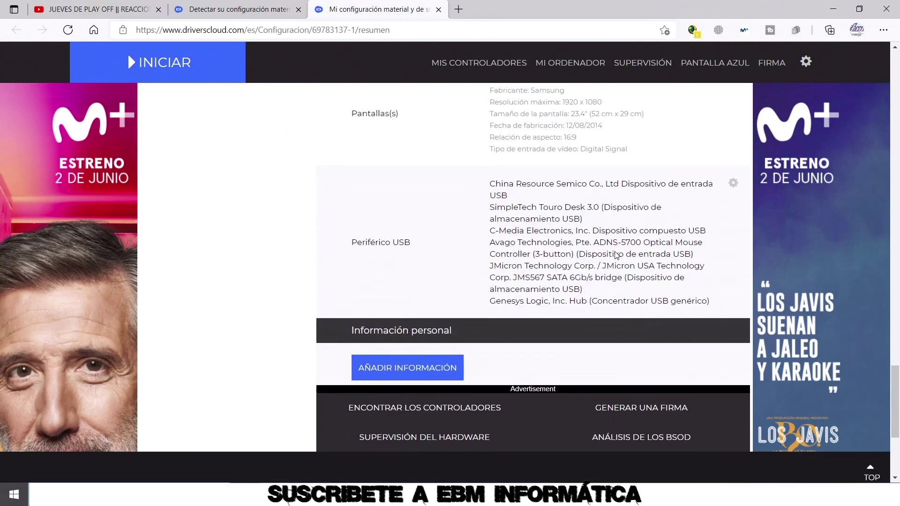
pyautogui.scroll(20, 616, 257)
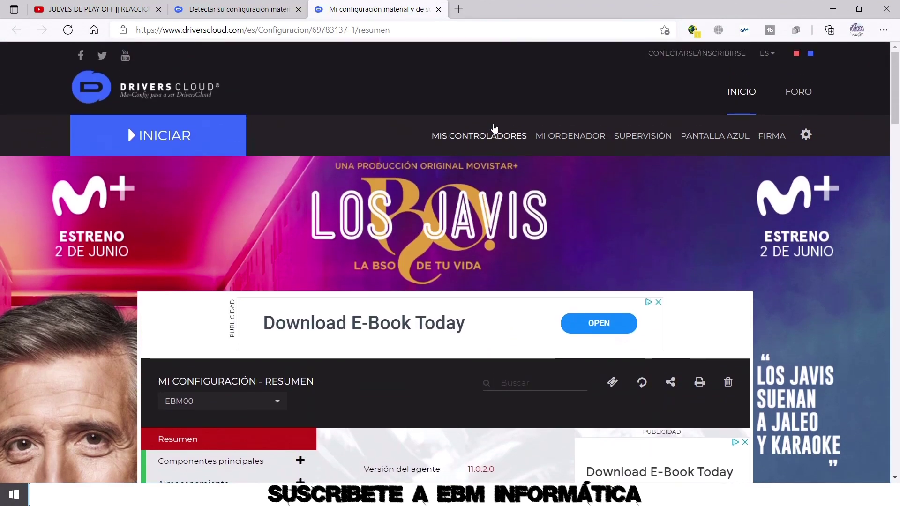
# Step: Open the DriversCloud driver finder and examine the drivers offered for manual installation, from graphics card to PCI cards
pyautogui.click(500, 140)
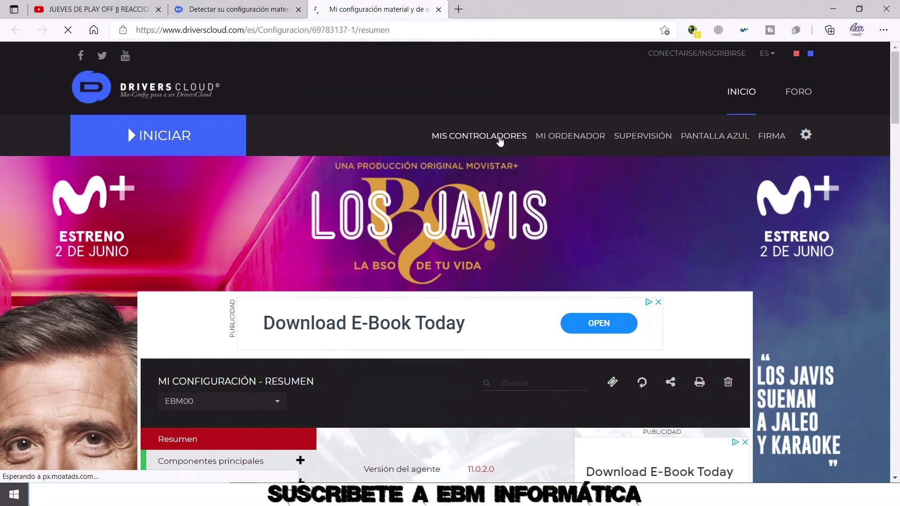
pyautogui.scroll(-8, 525, 177)
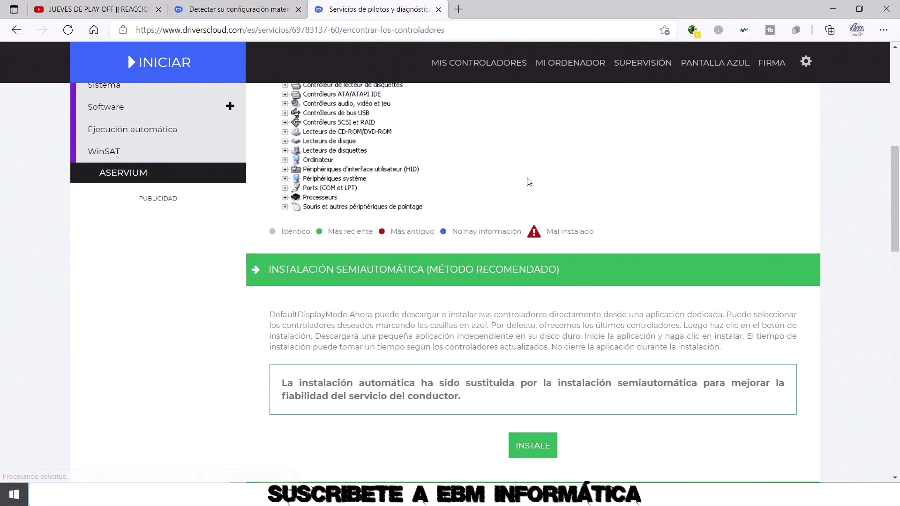
pyautogui.scroll(-7, 553, 179)
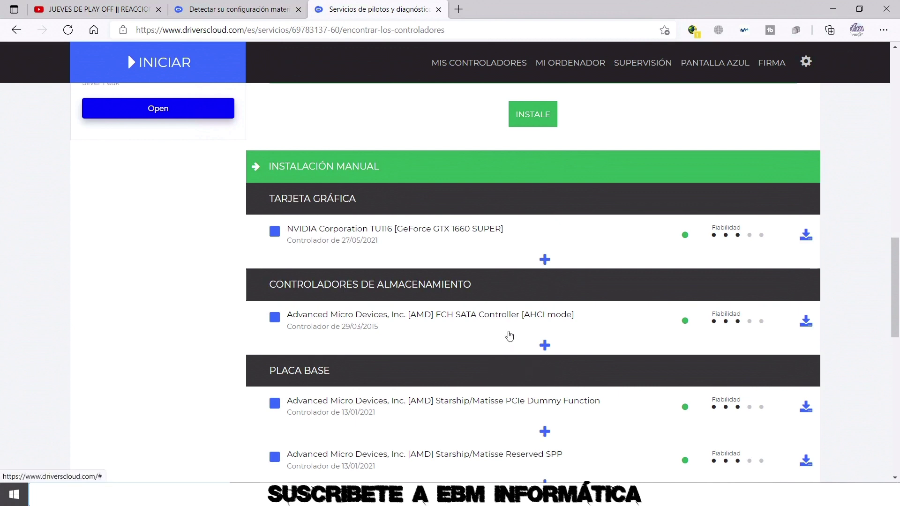
pyautogui.scroll(-3, 504, 319)
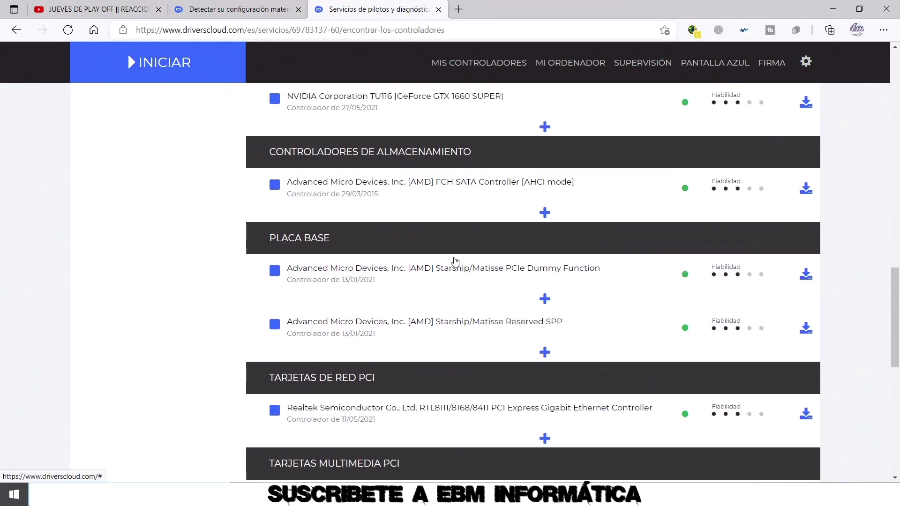
pyautogui.scroll(-3, 447, 262)
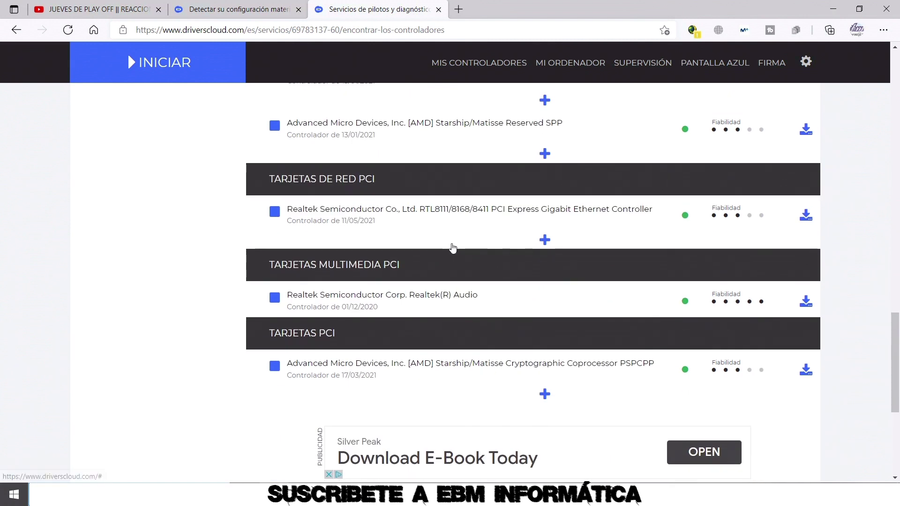
pyautogui.scroll(-3, 457, 257)
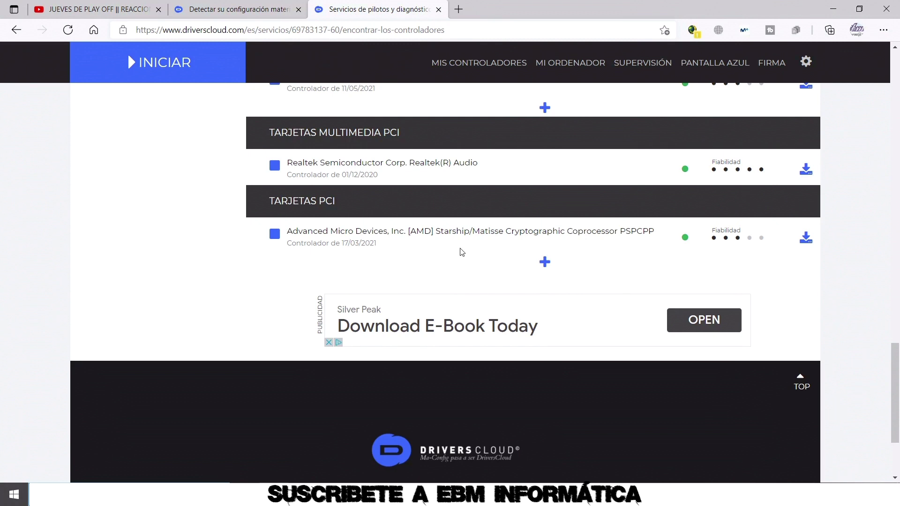
pyautogui.scroll(4, 558, 265)
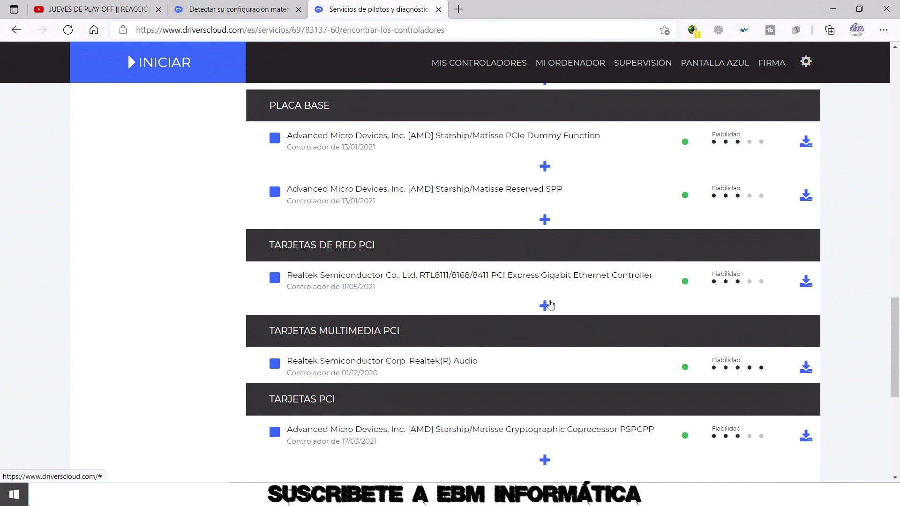
pyautogui.scroll(-3, 551, 306)
pyautogui.scroll(-2, 551, 306)
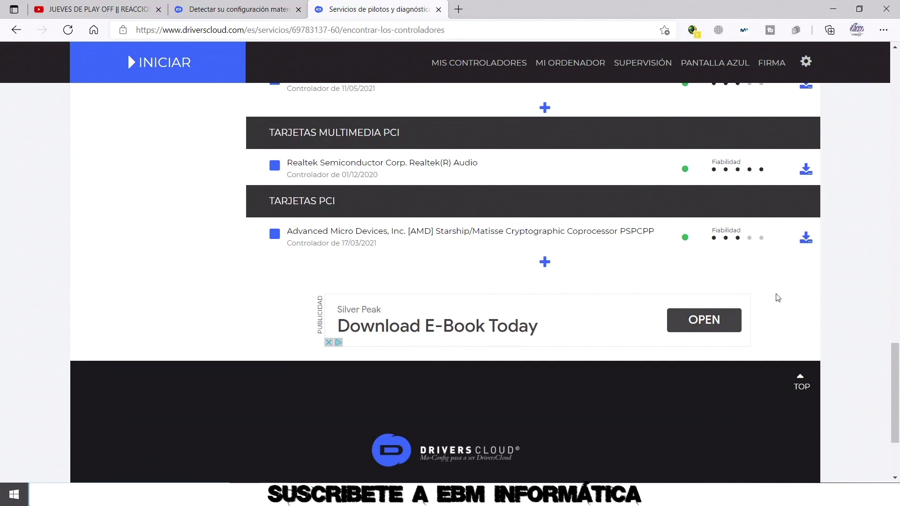
pyautogui.scroll(5, 609, 203)
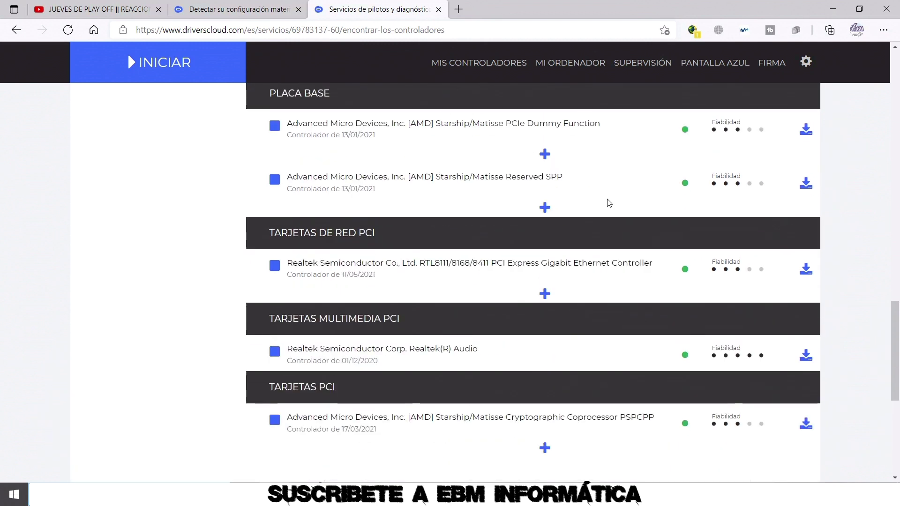
pyautogui.scroll(3, 609, 202)
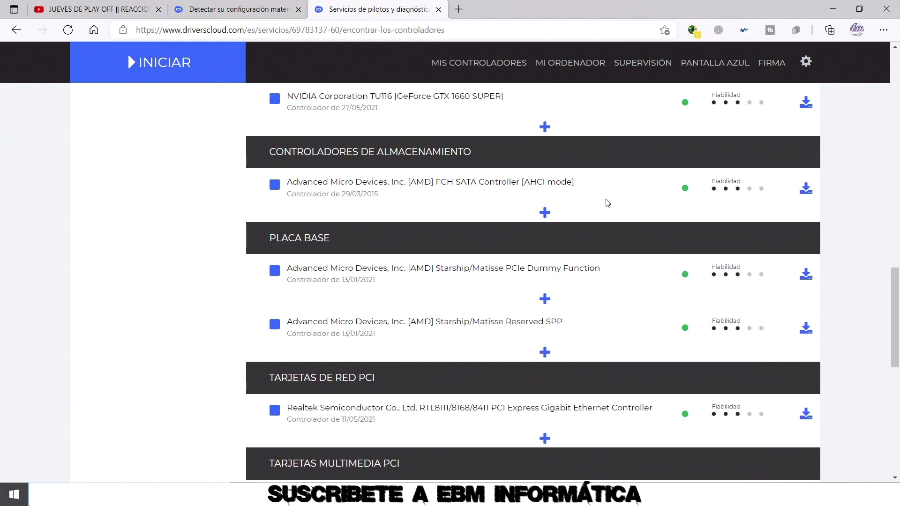
pyautogui.scroll(-4, 617, 199)
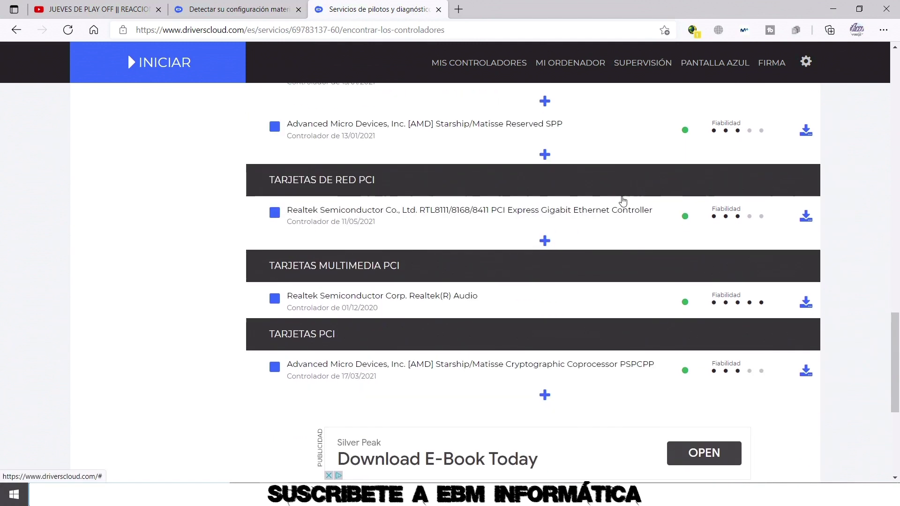
# Step: Download the Realtek PCI Express Gigabit Ethernet driver, Install_Win10_10050_05212021.zip, from the DriversCloud server
pyautogui.click(805, 220)
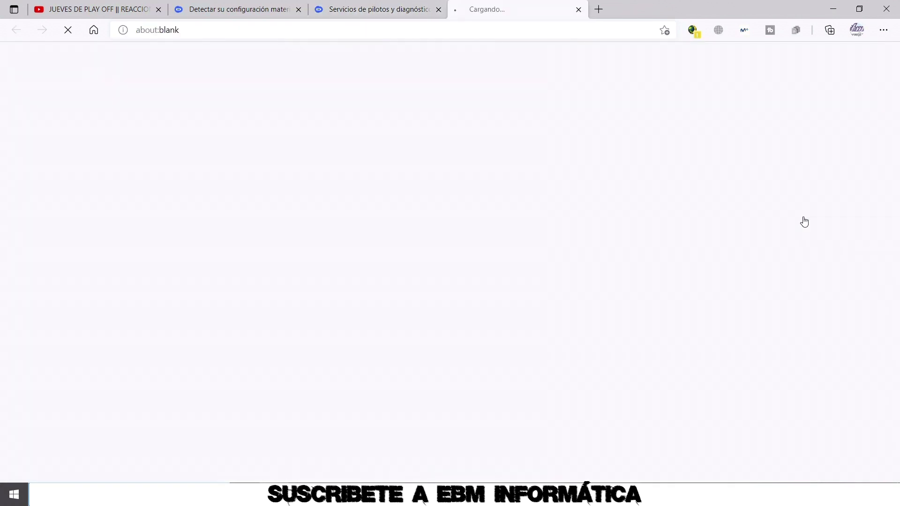
pyautogui.scroll(-1, 279, 261)
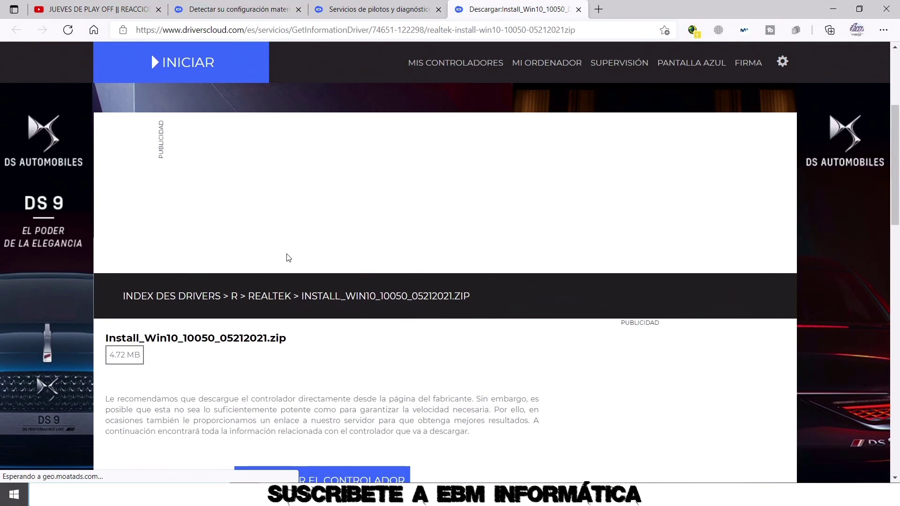
pyautogui.scroll(-4, 288, 258)
pyautogui.click(347, 287)
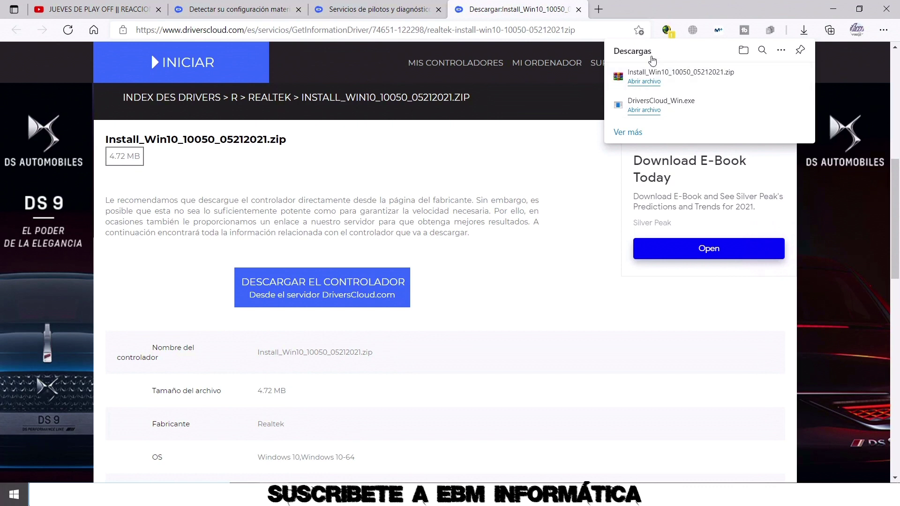
# Step: Run the installer inside the downloaded archive and complete the Reparar maintenance of the Realtek Ethernet Controller Driver
pyautogui.click(645, 77)
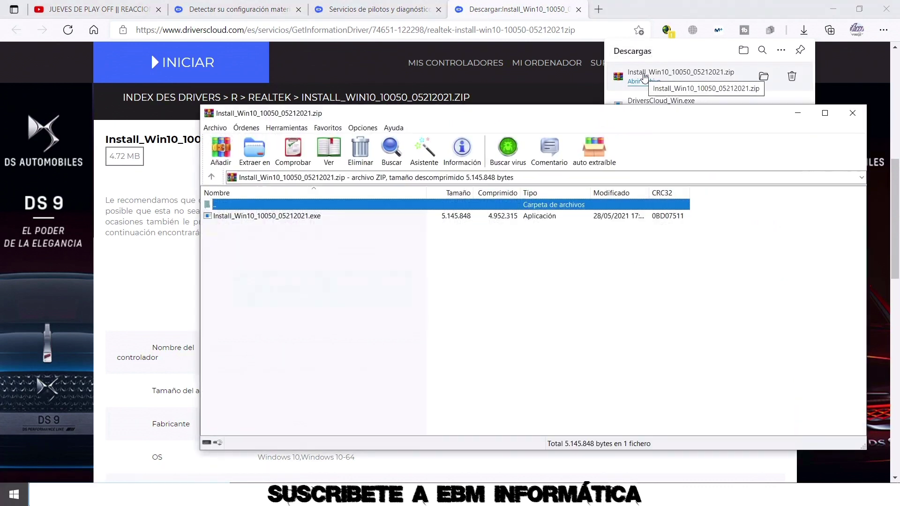
pyautogui.doubleClick(281, 217)
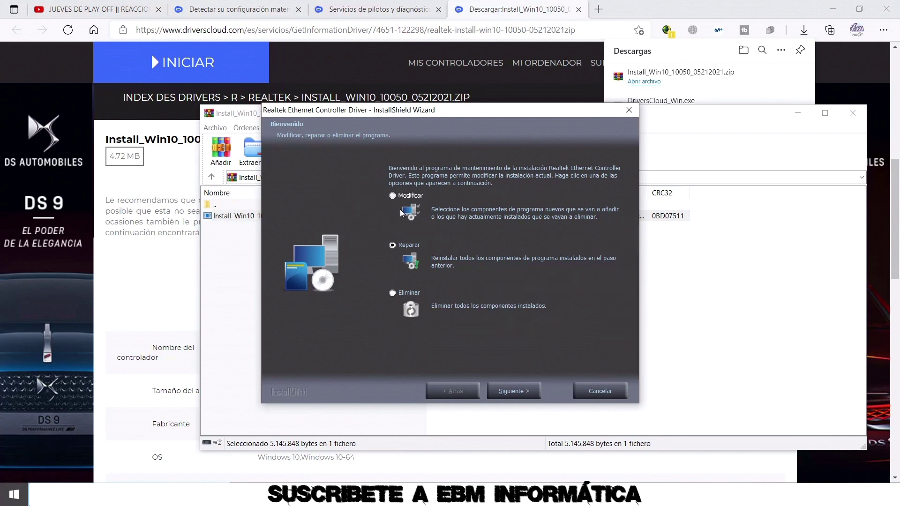
pyautogui.click(514, 392)
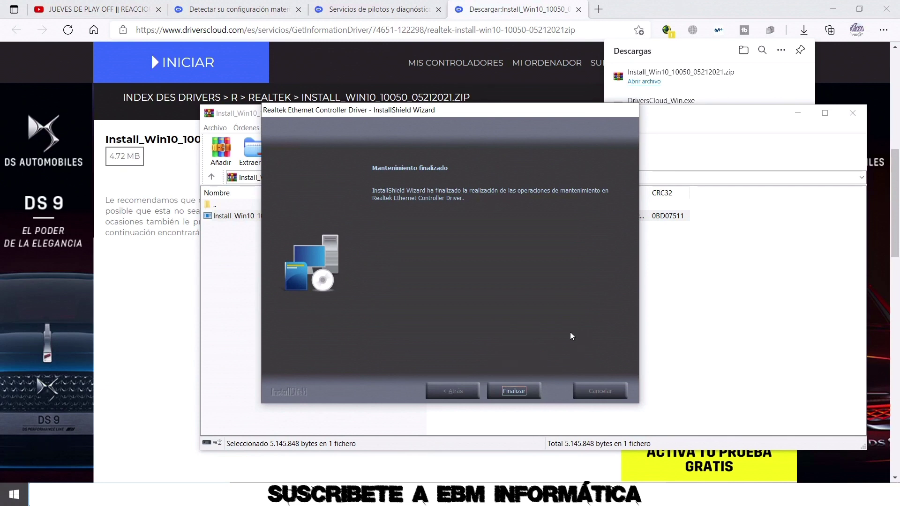
pyautogui.click(513, 392)
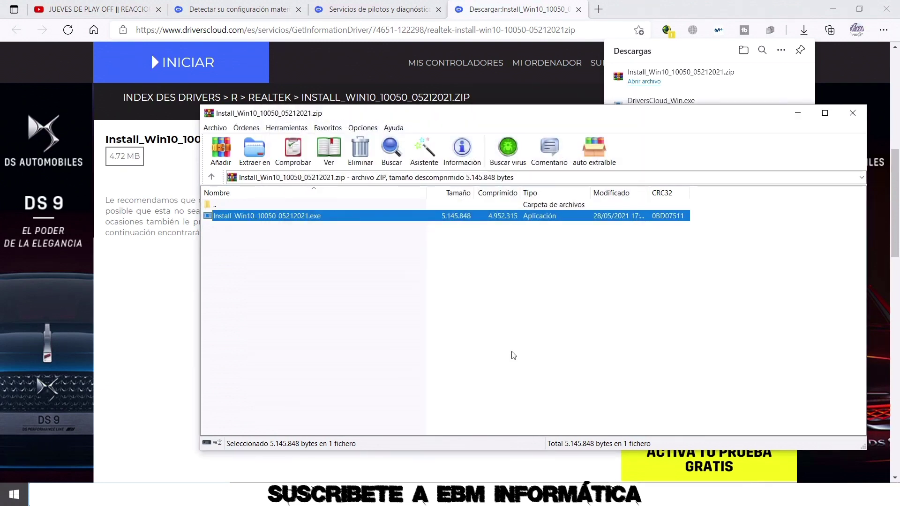
# Step: Close the driver archive and the Realtek driver's download page
pyautogui.click(853, 113)
pyautogui.scroll(2, 492, 188)
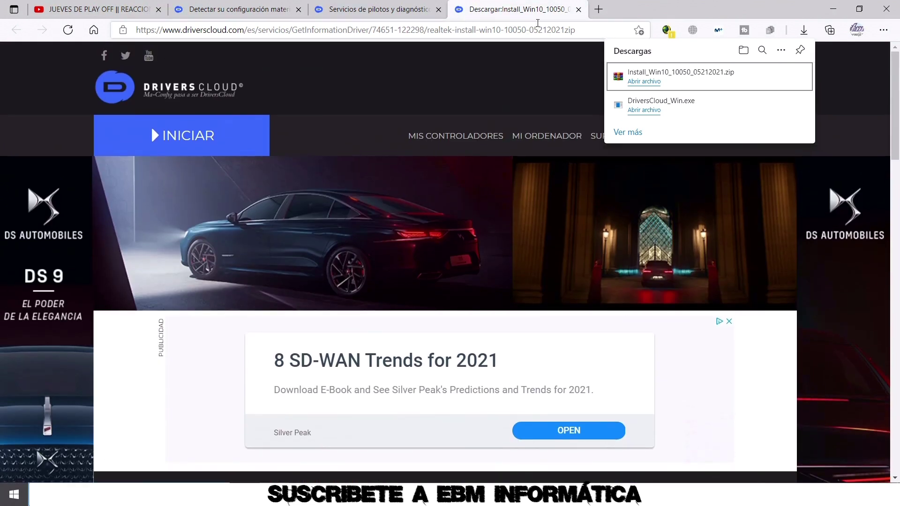
pyautogui.click(580, 10)
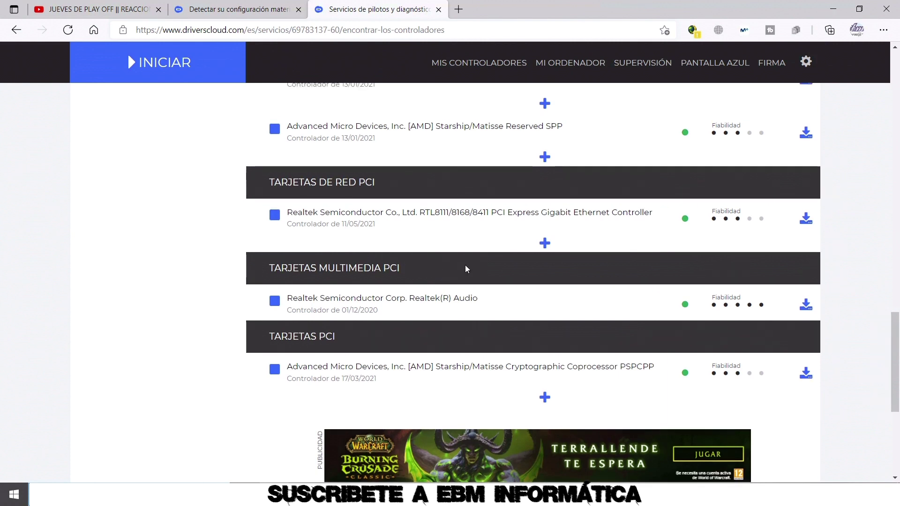
# Step: Set the operating system for the DriversCloud driver search to WINDOWS 8
pyautogui.scroll(6, 465, 265)
pyautogui.scroll(3, 465, 268)
pyautogui.scroll(-5, 465, 268)
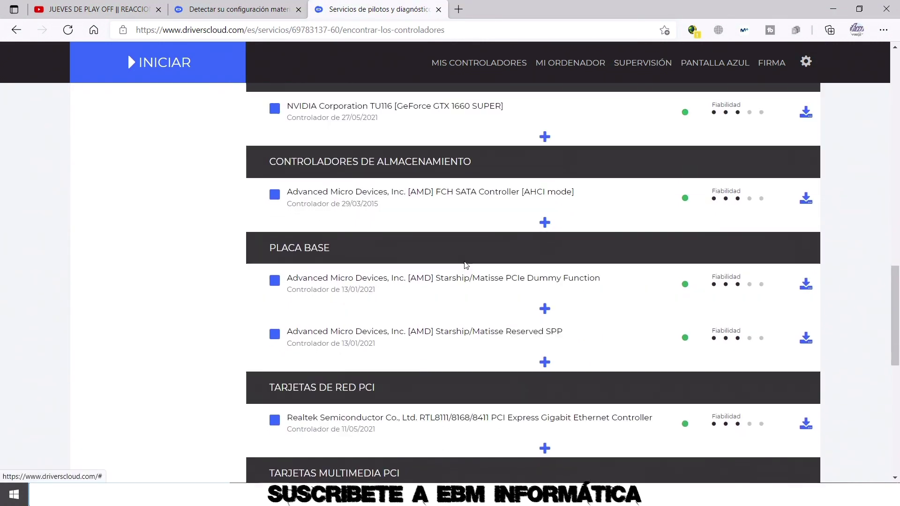
pyautogui.scroll(3, 464, 265)
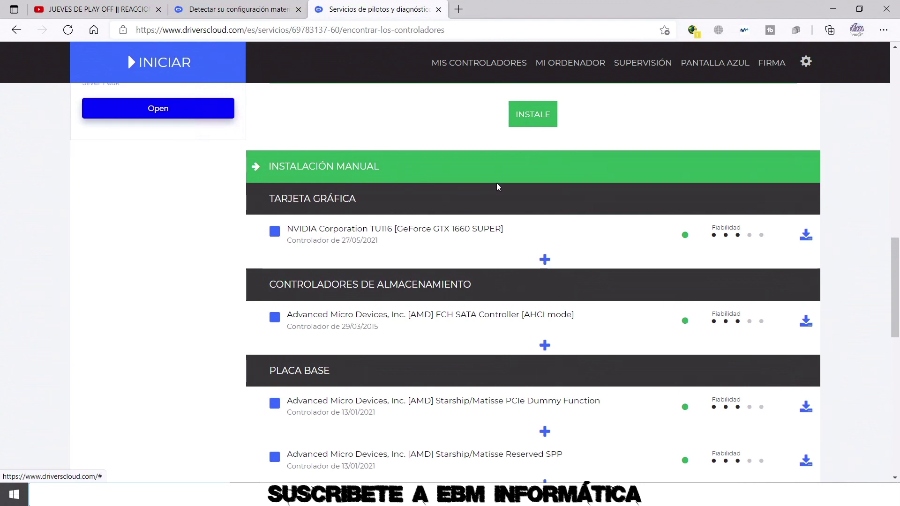
pyautogui.scroll(15, 497, 183)
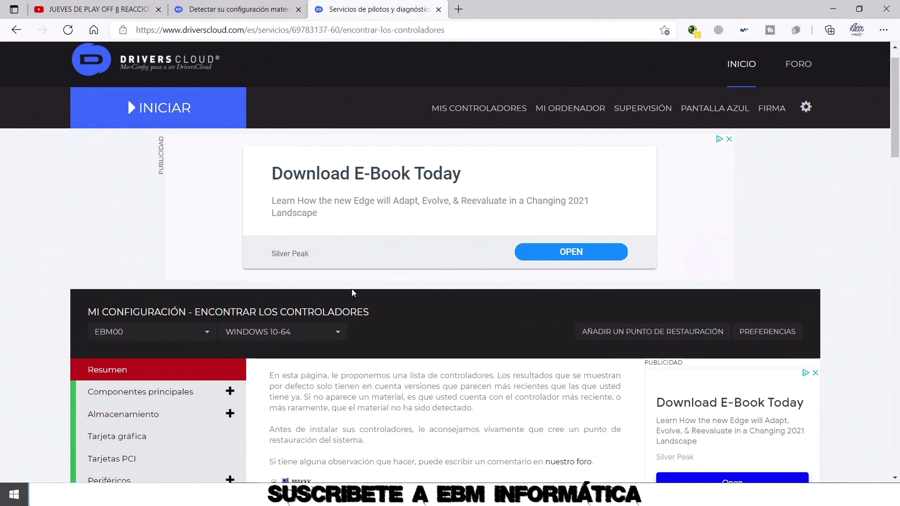
pyautogui.scroll(-2, 352, 289)
pyautogui.scroll(1, 318, 246)
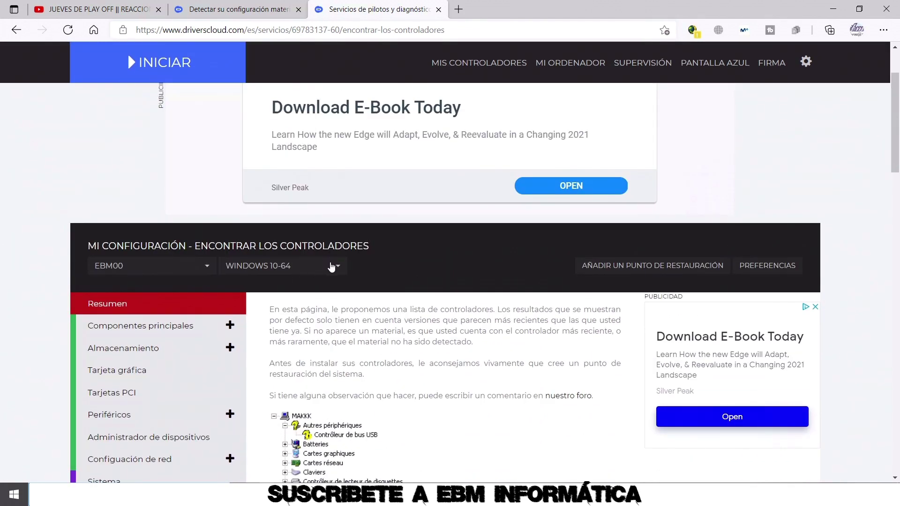
pyautogui.click(343, 272)
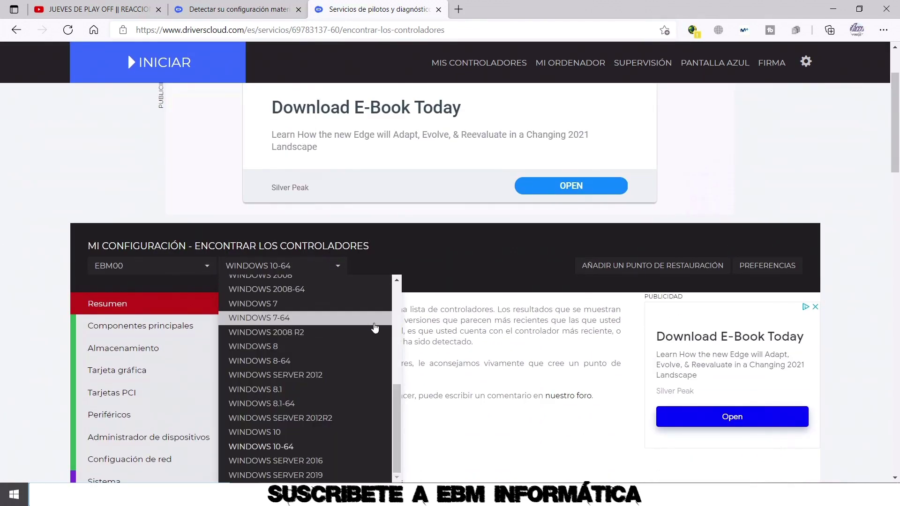
pyautogui.click(490, 345)
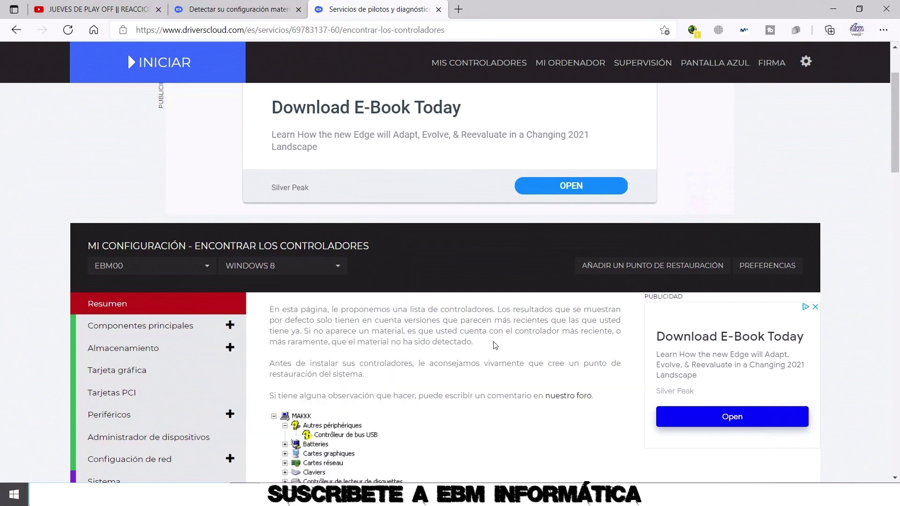
# Step: Examine the drivers offered for WINDOWS 8 and the other operating systems available for the search
pyautogui.scroll(-10, 515, 328)
pyautogui.scroll(-4, 543, 315)
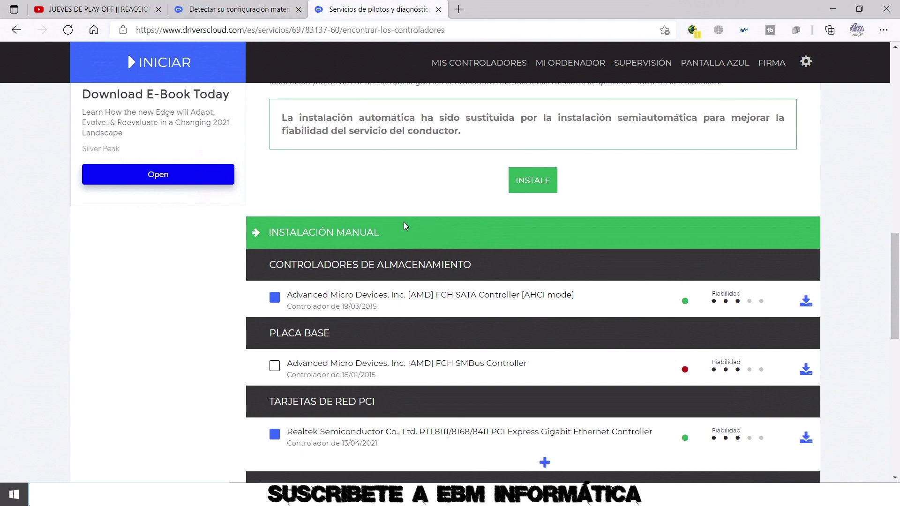
pyautogui.scroll(-6, 405, 206)
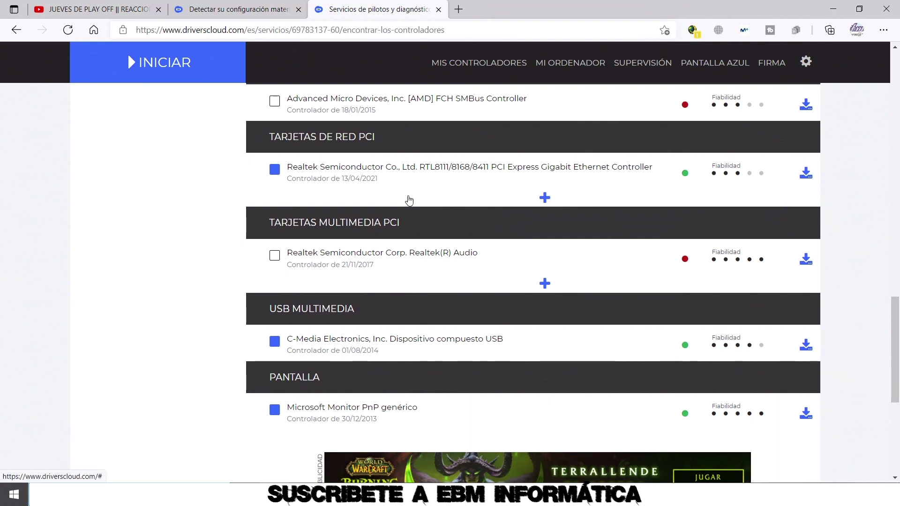
pyautogui.scroll(20, 390, 236)
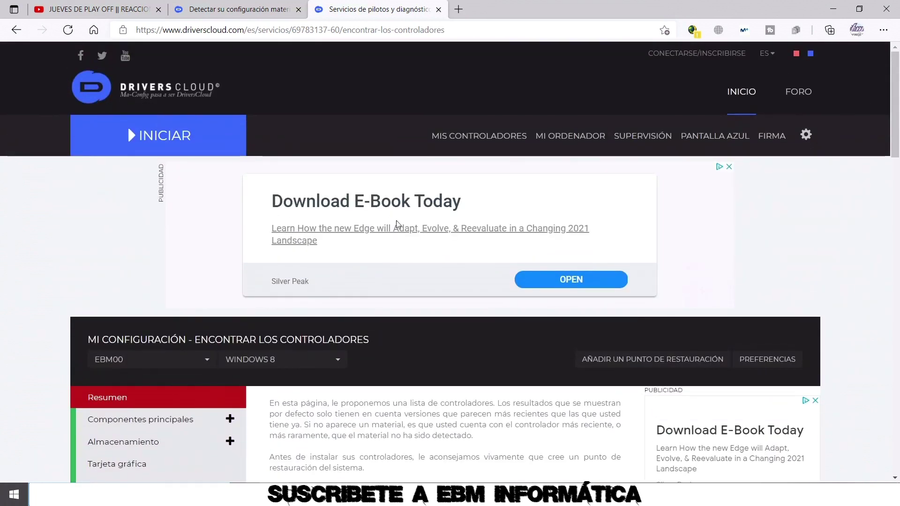
pyautogui.click(342, 363)
pyautogui.moveTo(400, 438); pyautogui.dragTo(398, 426)
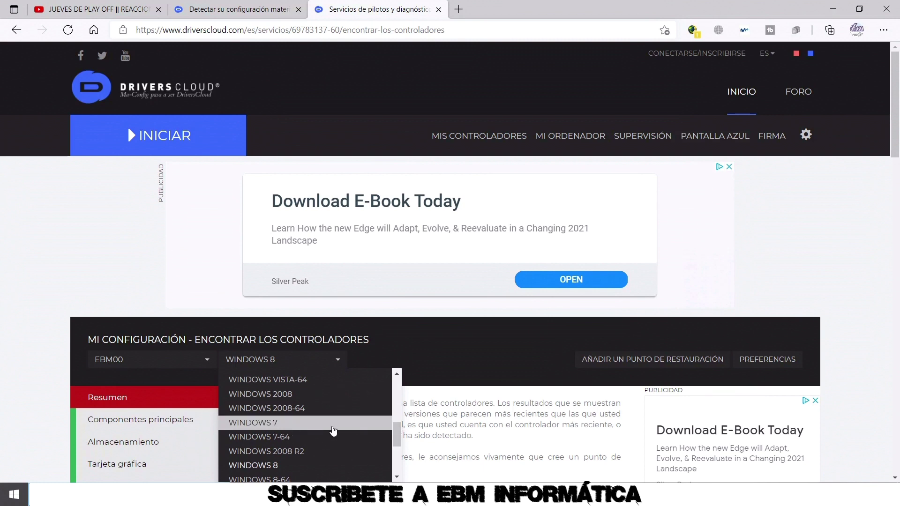
pyautogui.scroll(2, 333, 431)
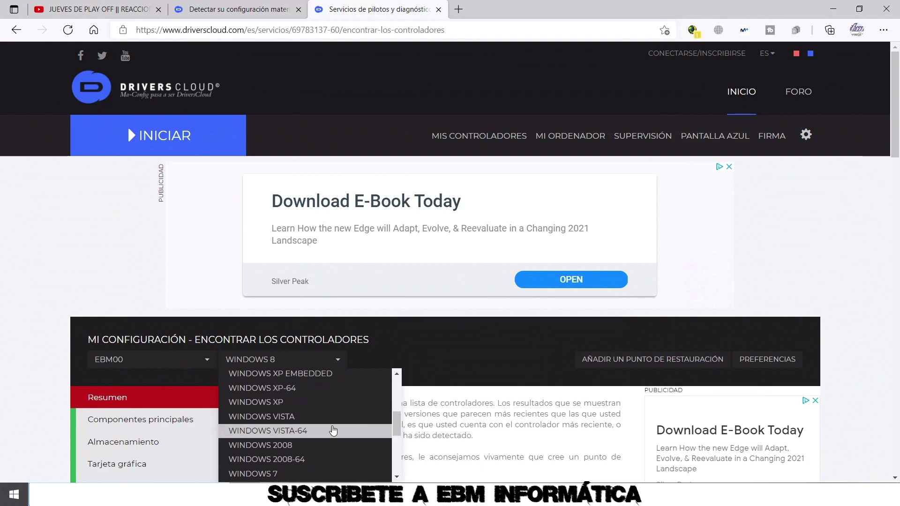
pyautogui.click(453, 366)
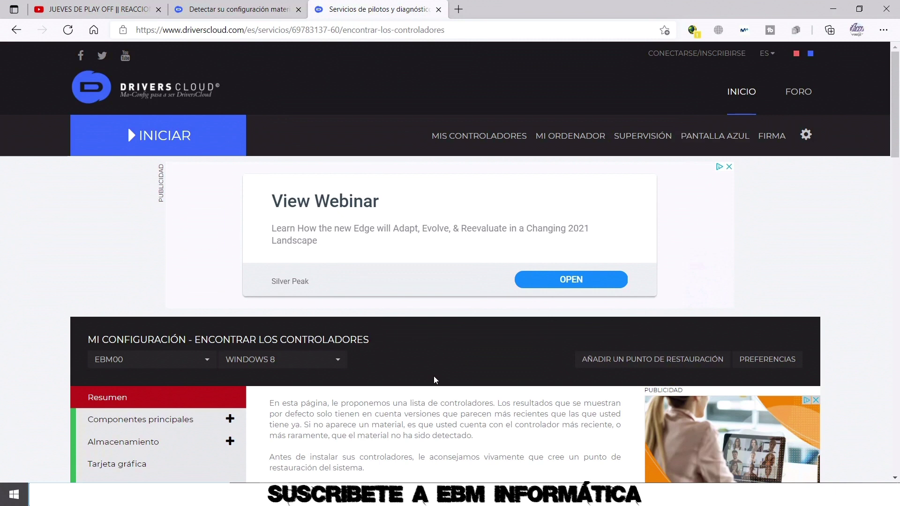
# Step: Set the operating system for the driver search to WINDOWS VISTA and review the drivers offered for it
pyautogui.click(344, 364)
pyautogui.moveTo(395, 436); pyautogui.dragTo(393, 406)
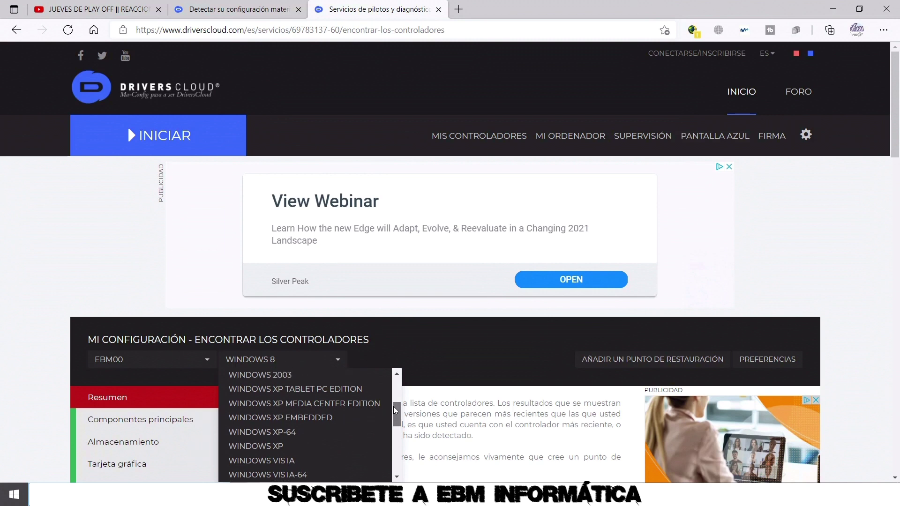
pyautogui.click(327, 460)
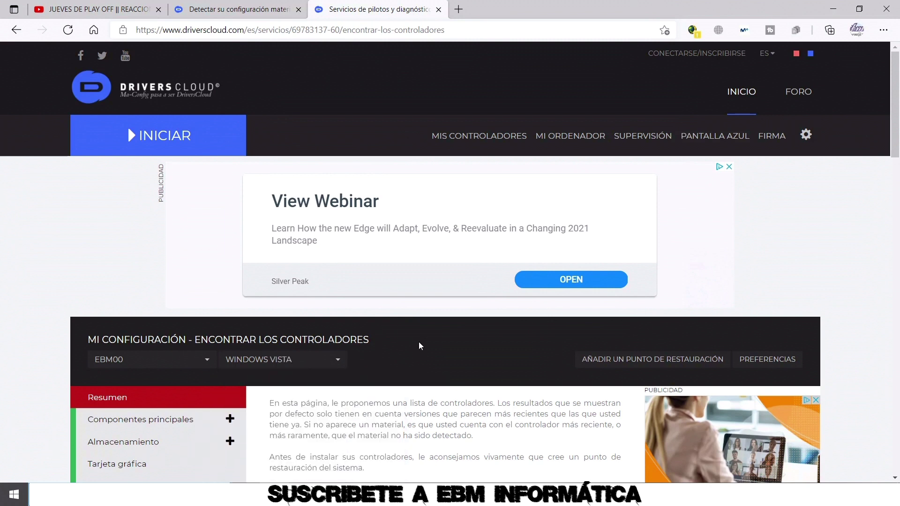
pyautogui.scroll(-20, 423, 323)
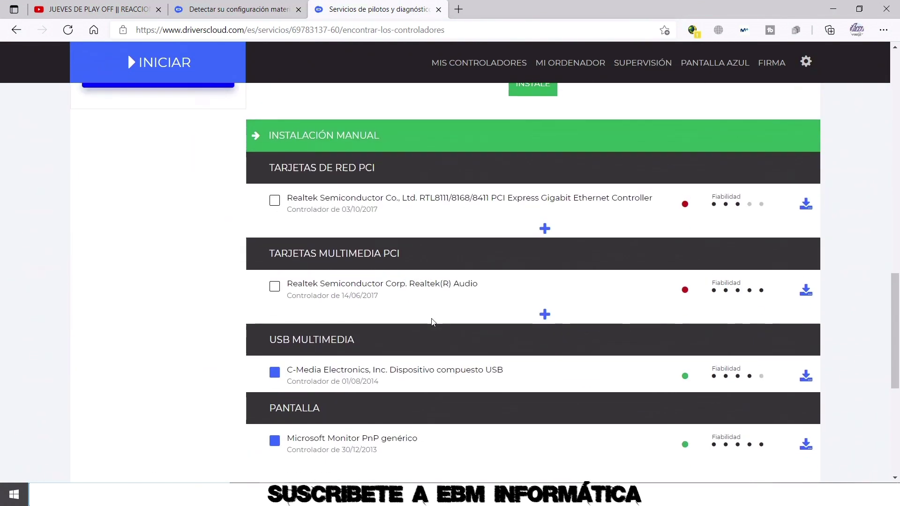
pyautogui.scroll(-4, 429, 318)
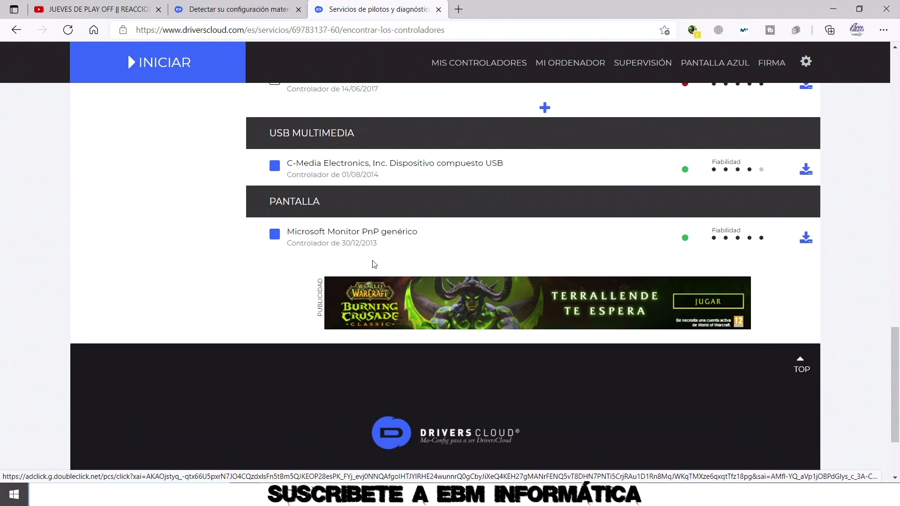
pyautogui.scroll(15, 310, 210)
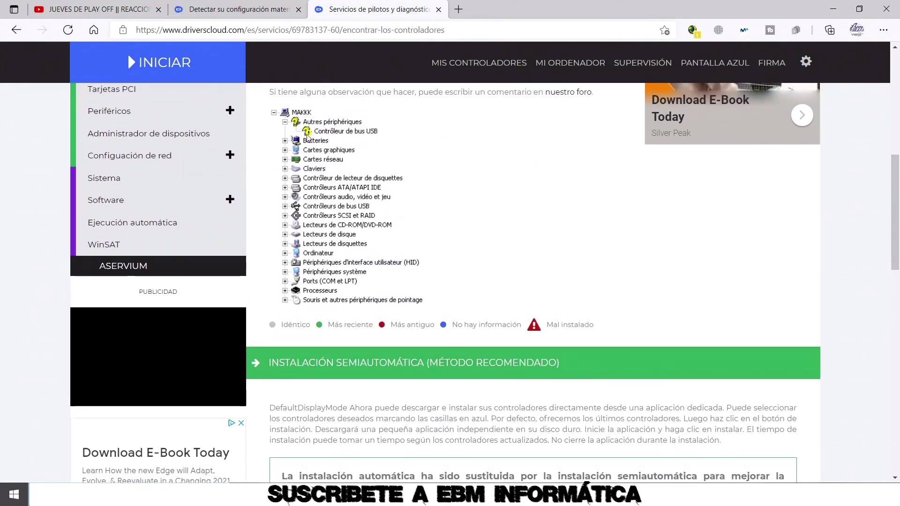
pyautogui.scroll(8, 417, 201)
pyautogui.scroll(-4, 408, 213)
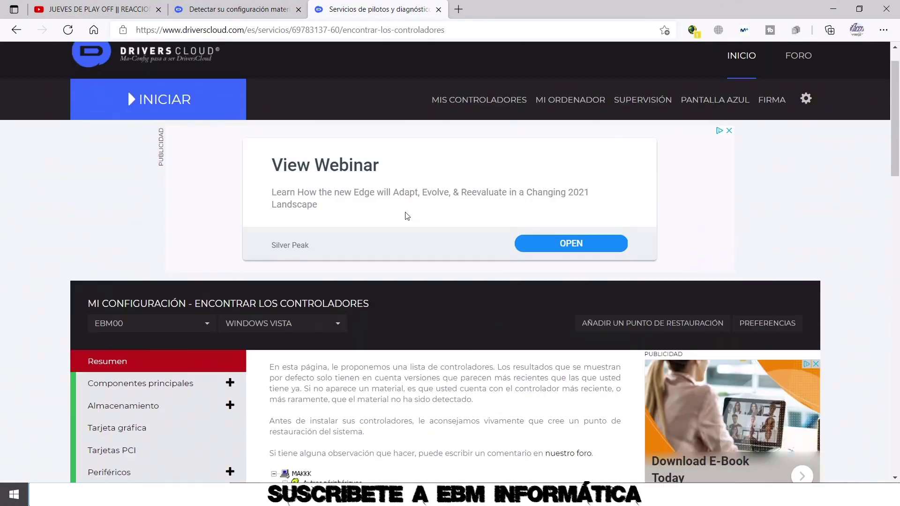
pyautogui.scroll(4, 404, 208)
# Step: Reload the driver search for WINDOWS 10-64 and review the drivers offered for manual installation
pyautogui.click(509, 139)
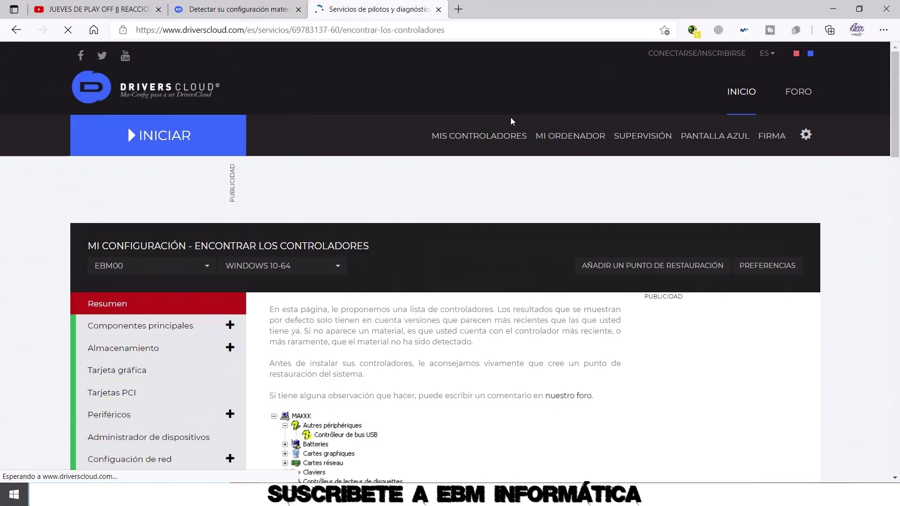
pyautogui.scroll(-15, 451, 199)
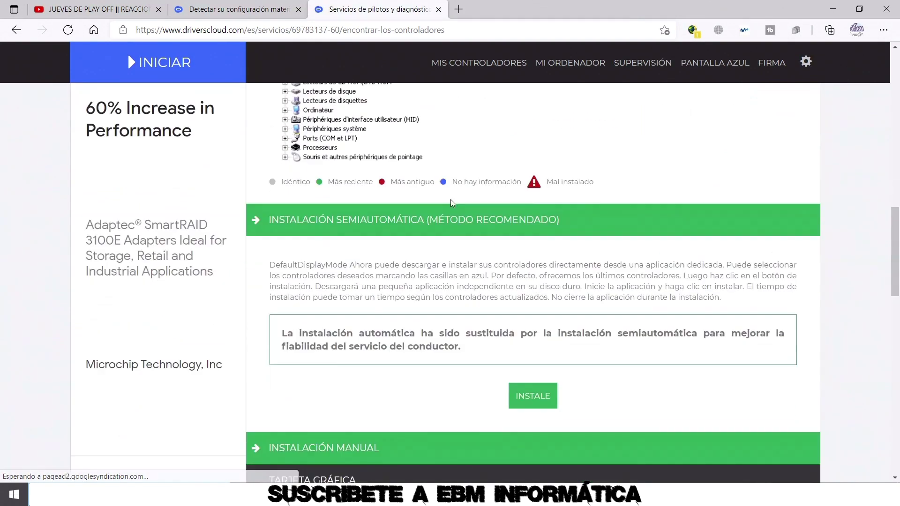
pyautogui.scroll(-3, 481, 179)
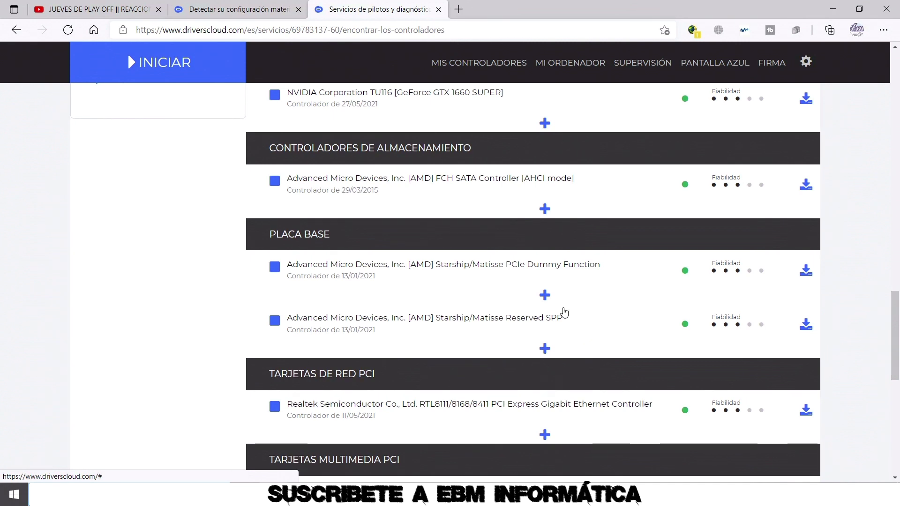
pyautogui.scroll(-4, 564, 313)
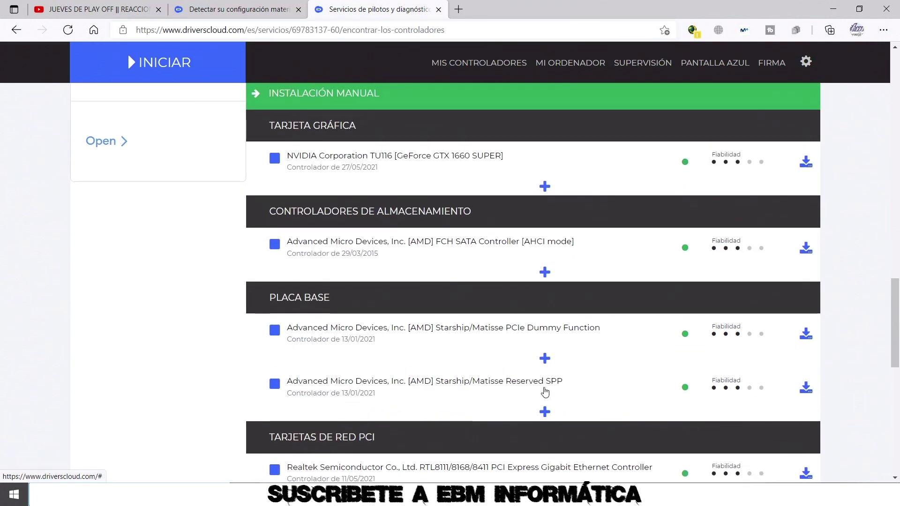
pyautogui.scroll(7, 562, 312)
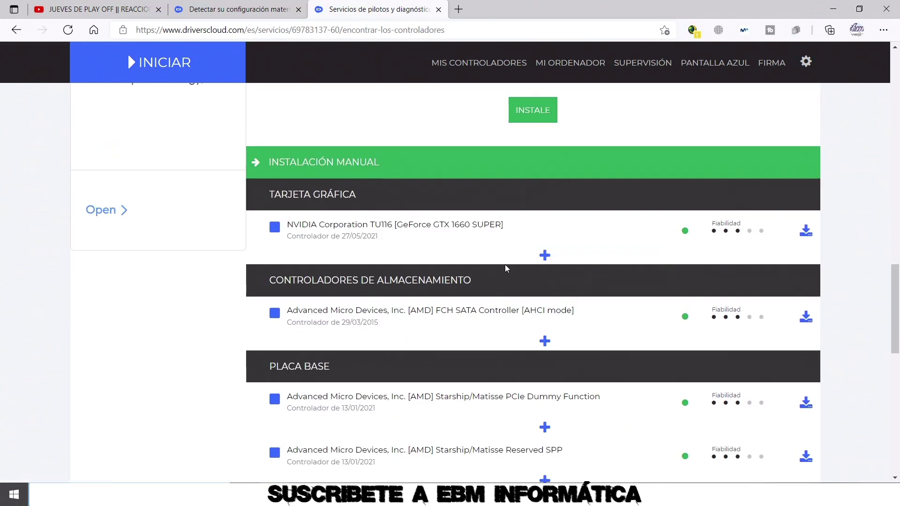
# Step: Download the NVIDIA GeForce GTX 1660 SUPER driver, 466.63-desktop-win10-64bit-international-dch-whql.exe, from the DriversCloud server
pyautogui.click(807, 231)
pyautogui.scroll(-3, 253, 291)
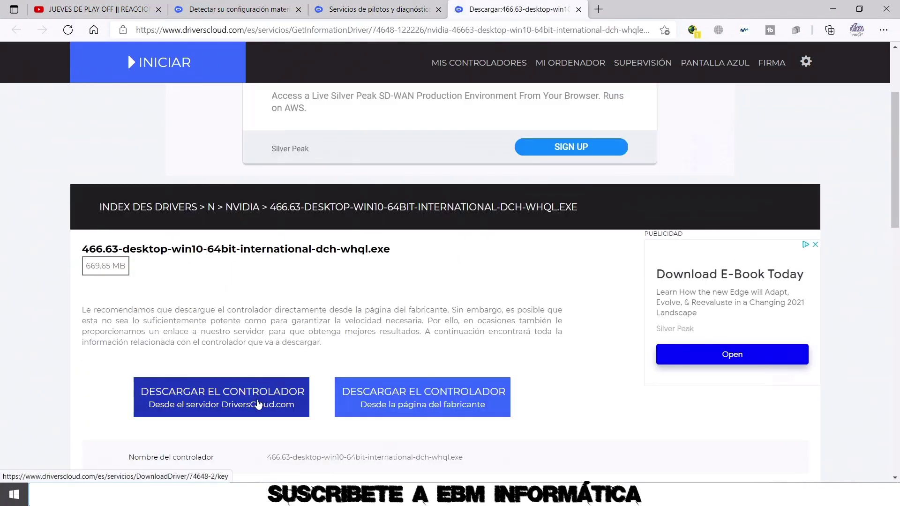
pyautogui.click(256, 401)
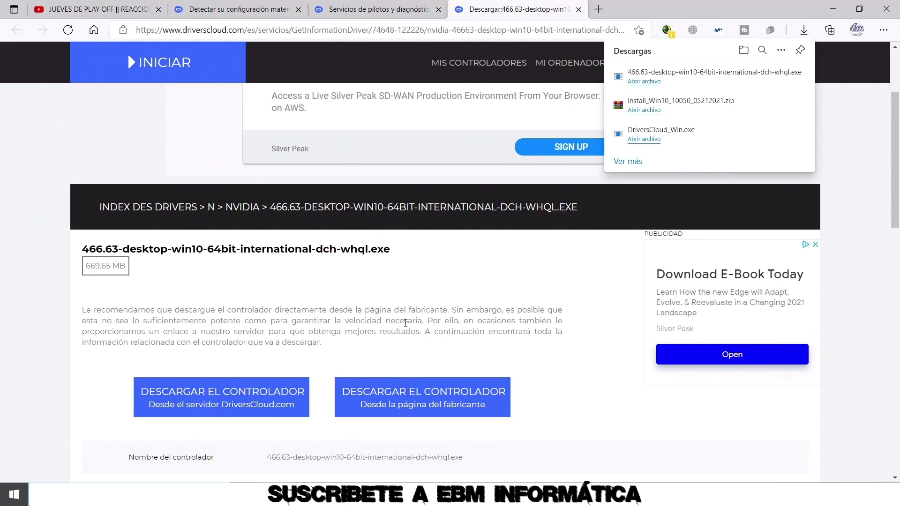
# Step: Accept the NVIDIA licence for the graphics driver with GeForce Experience and start a Personalizar (avanzado) installation with the preselected components
pyautogui.click(421, 274)
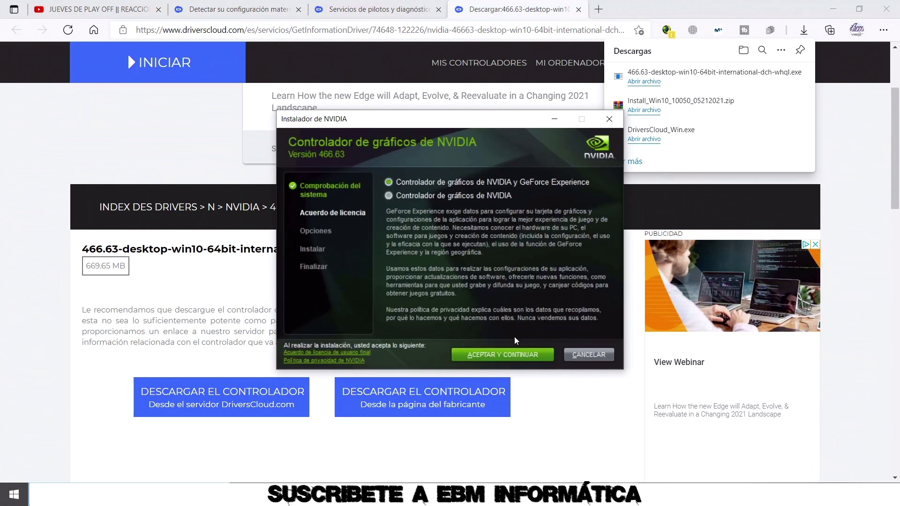
pyautogui.click(497, 354)
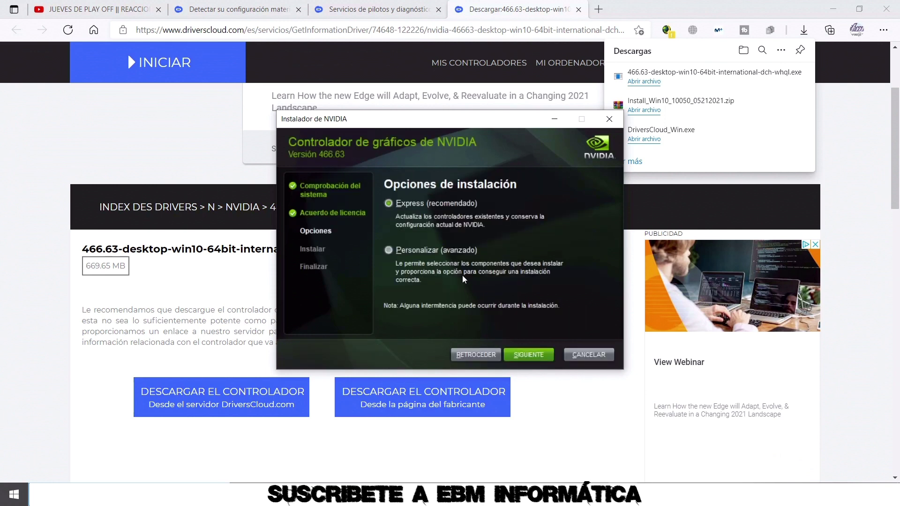
pyautogui.click(453, 250)
pyautogui.click(529, 354)
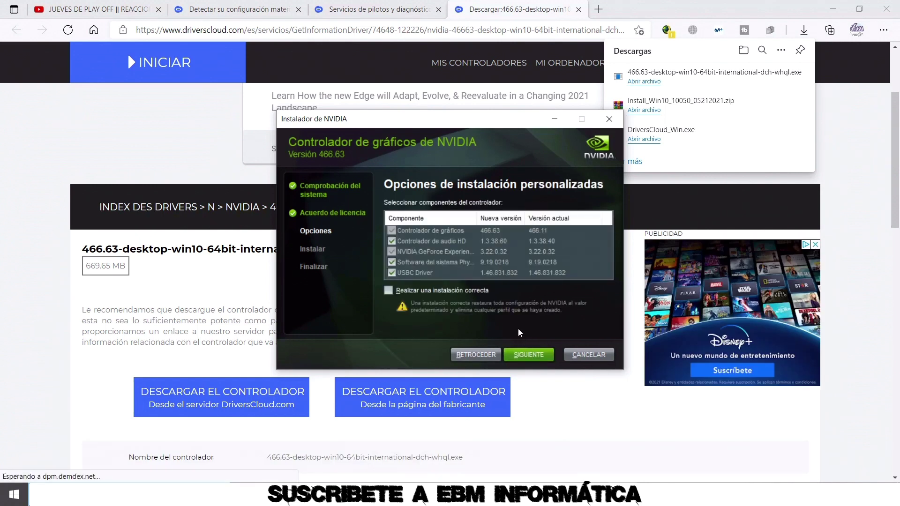
pyautogui.click(530, 355)
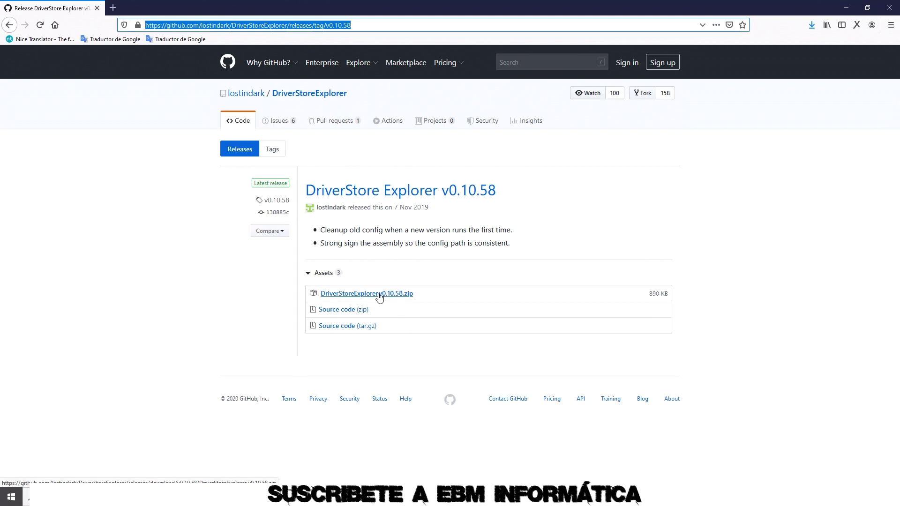
# Step: Save DriverStoreExplorer.v0.10.58.zip from the DriverStore Explorer release page on GitHub in Firefox
pyautogui.click(404, 295)
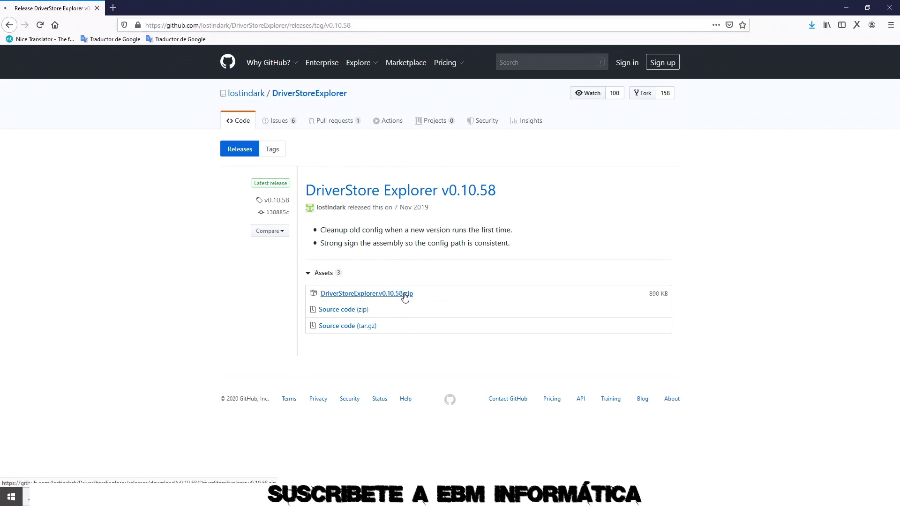
pyautogui.click(448, 276)
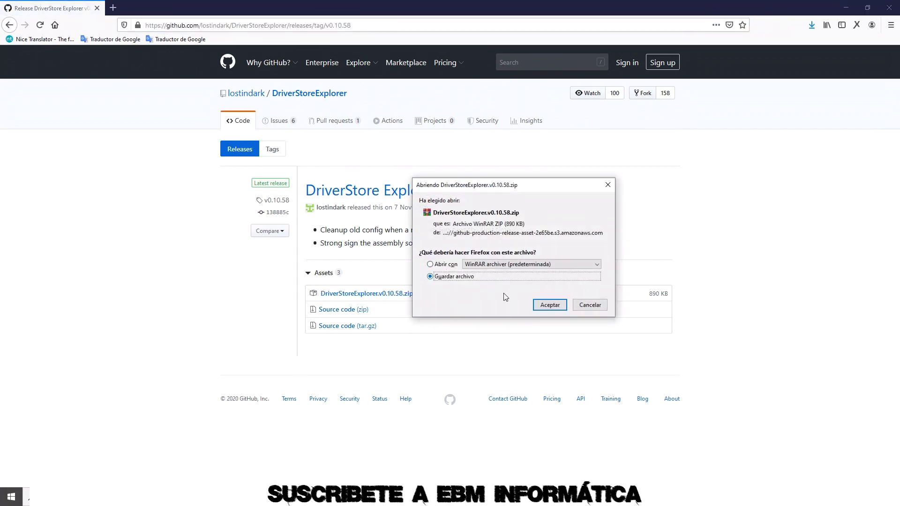
pyautogui.click(550, 309)
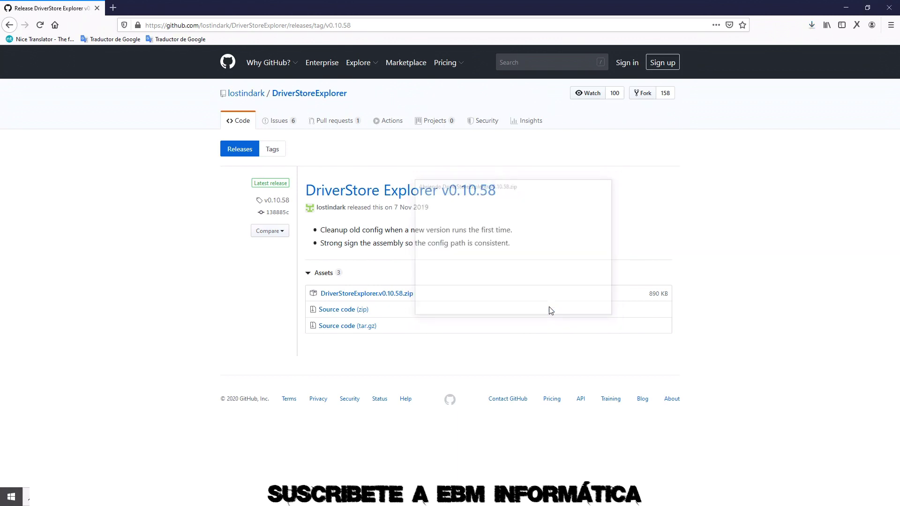
# Step: Open the downloaded DriverStoreExplorer.v0.10.58.zip in WinRAR and extract it to D:\EBM\Downloads\DriverStoreExplorer.v0.10.58
pyautogui.click(812, 25)
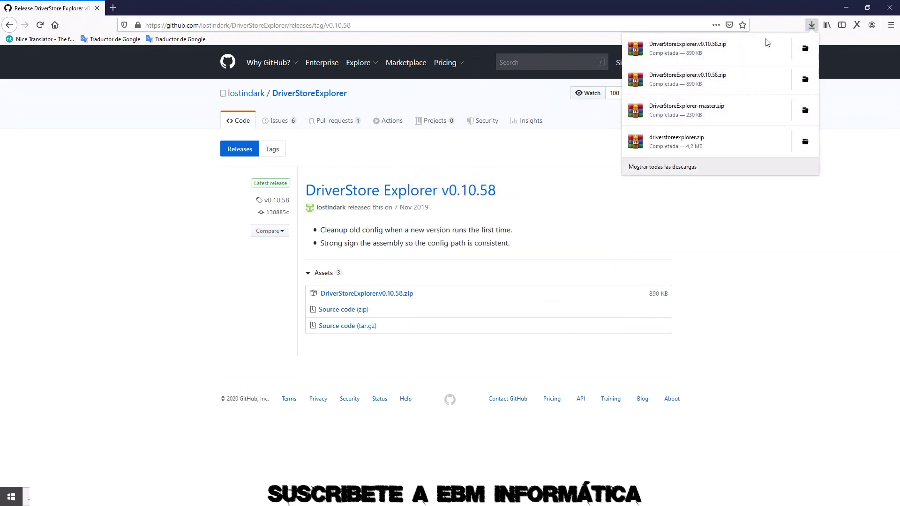
pyautogui.click(696, 47)
pyautogui.click(44, 40)
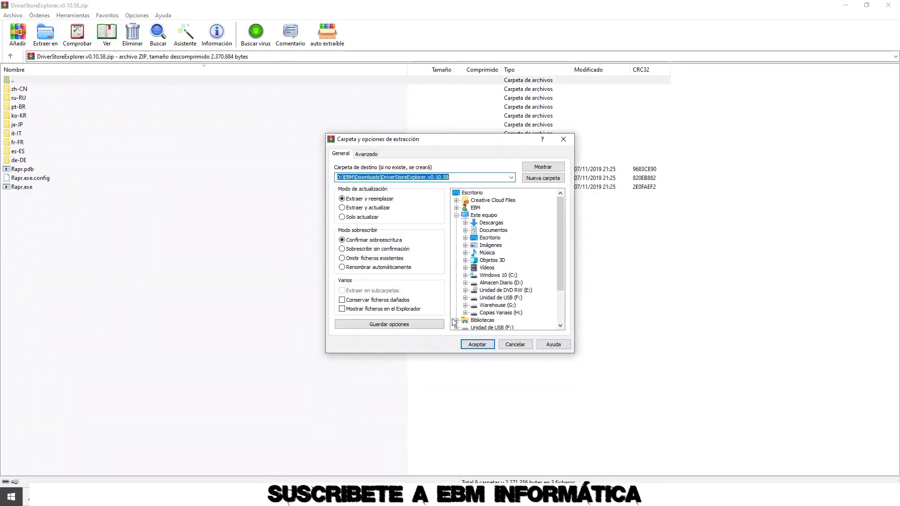
pyautogui.click(476, 345)
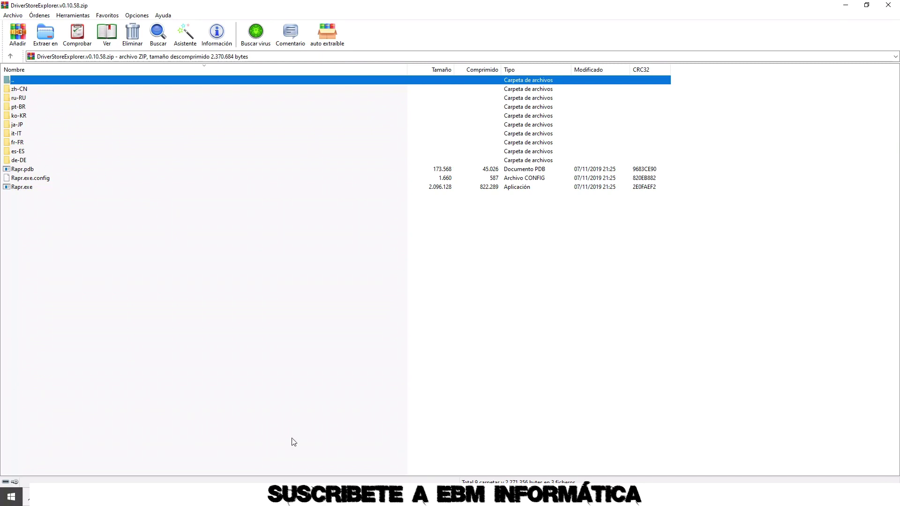
# Step: Switch to the Descargas folder in File Explorer and run Rapr.exe from the DriverStoreExplorer.v0.10.58 folder
pyautogui.click(288, 496)
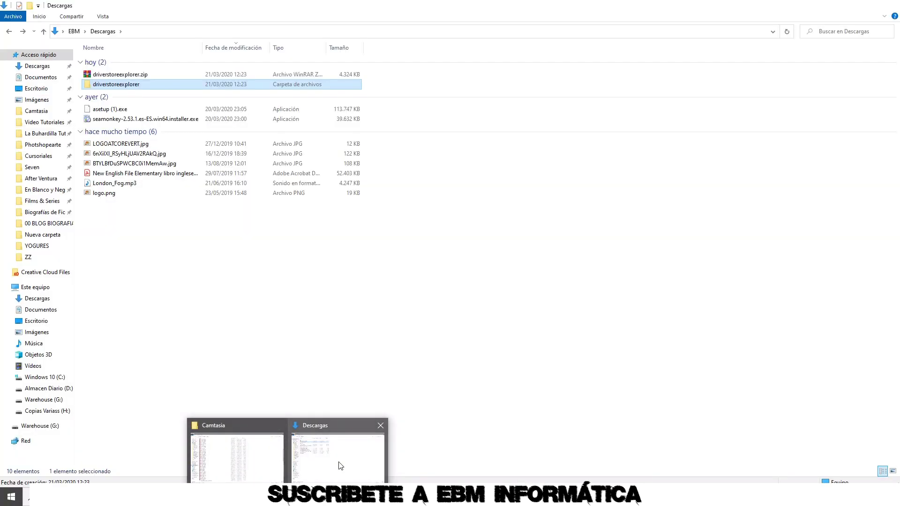
pyautogui.click(329, 457)
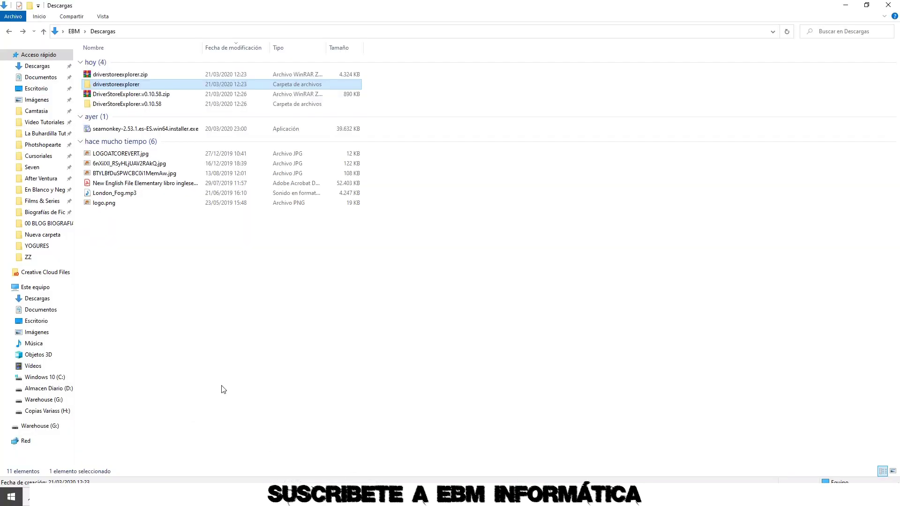
pyautogui.doubleClick(132, 87)
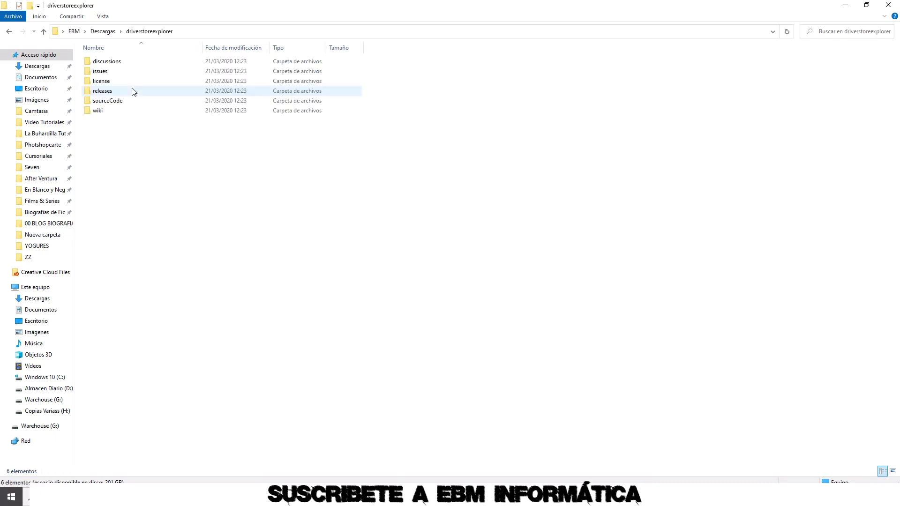
pyautogui.click(9, 32)
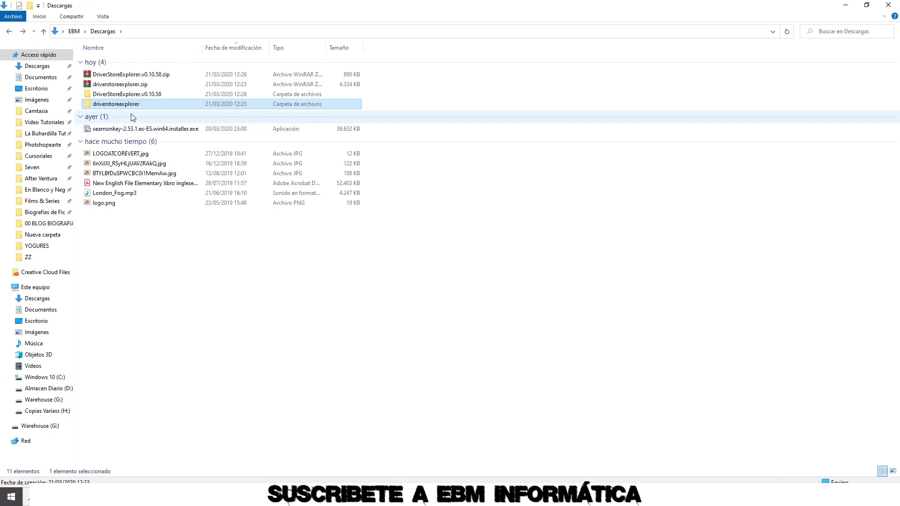
pyautogui.doubleClick(126, 95)
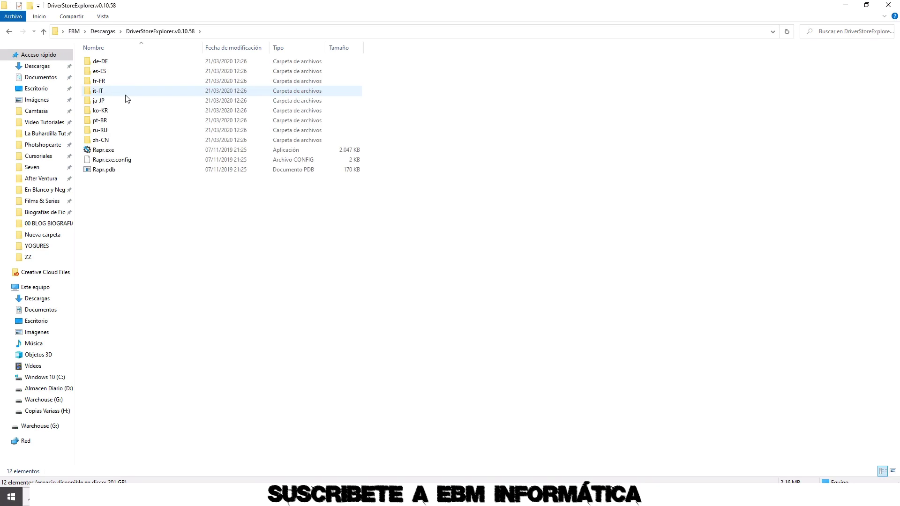
pyautogui.click(102, 153)
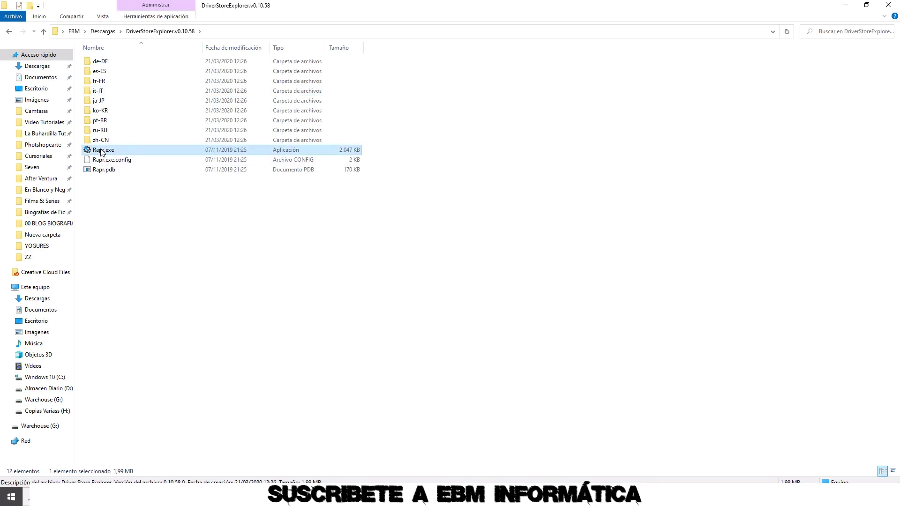
pyautogui.doubleClick(102, 151)
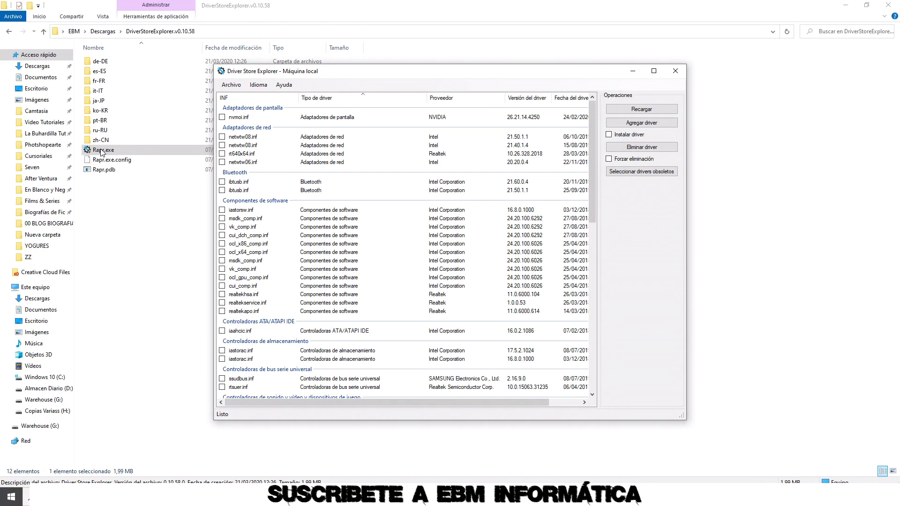
# Step: Review the stored drivers and tick the SAMSUNG ssudbus.inf driver under Controladoras de bus serie universal
pyautogui.scroll(-8, 490, 178)
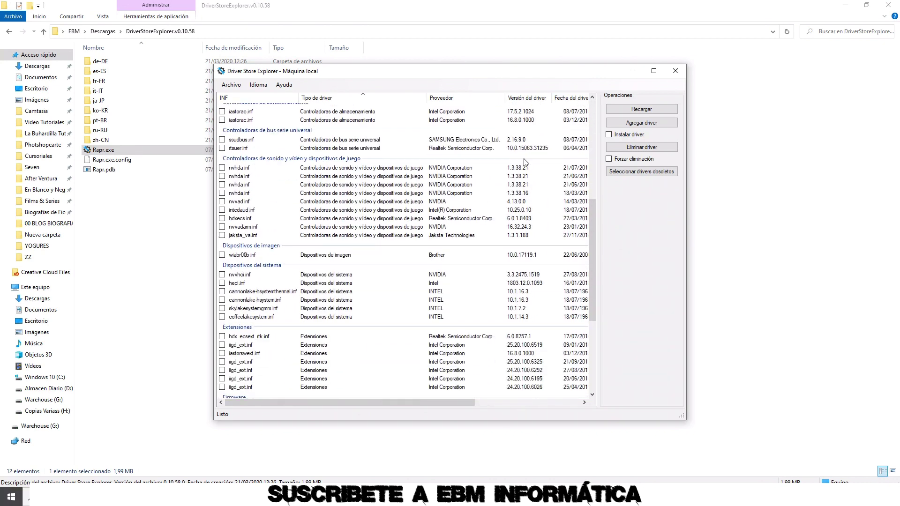
pyautogui.scroll(-3, 525, 162)
pyautogui.moveTo(590, 288); pyautogui.dragTo(592, 355)
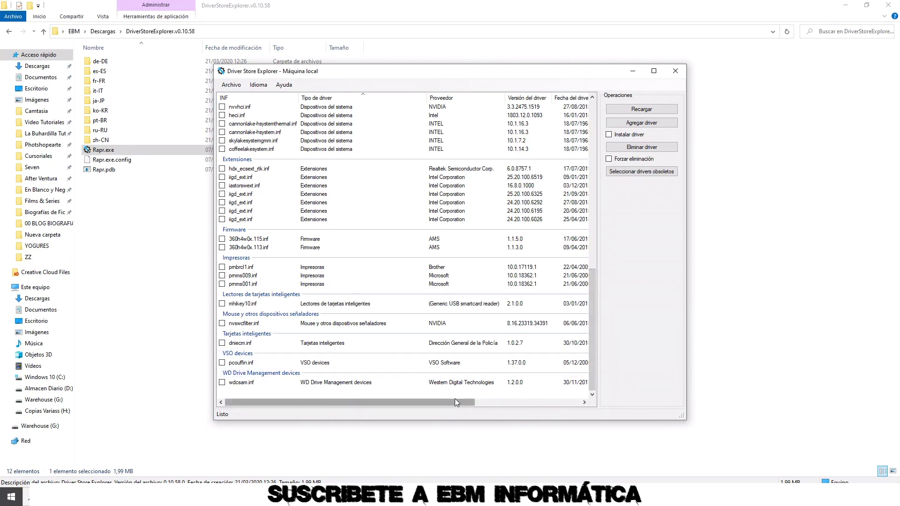
pyautogui.scroll(7, 513, 285)
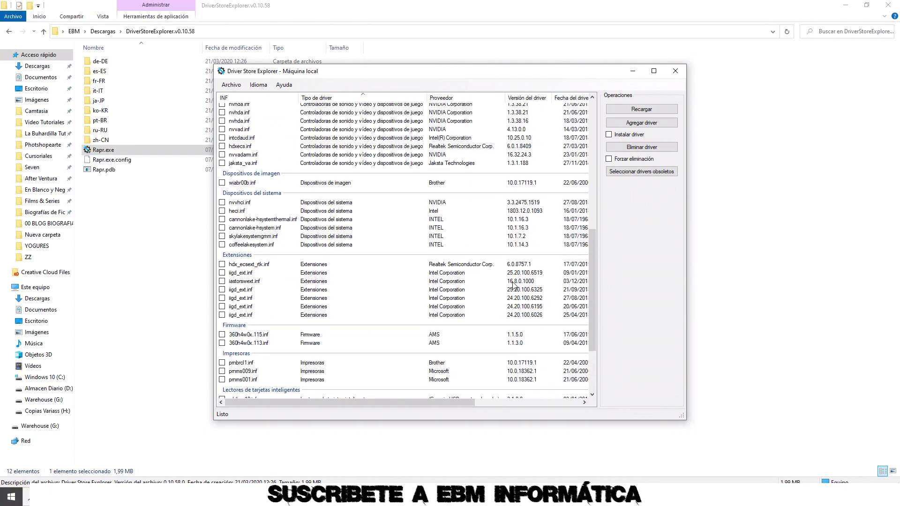
pyautogui.scroll(1, 514, 285)
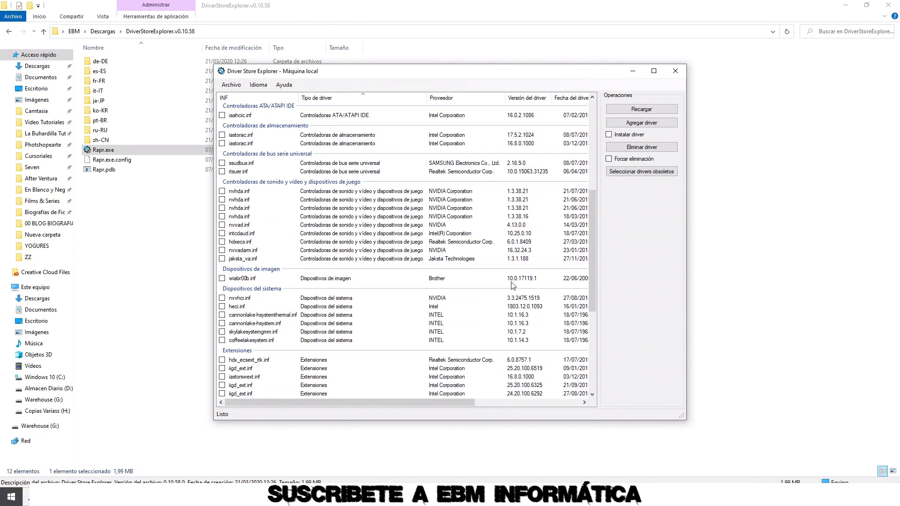
pyautogui.scroll(3, 514, 285)
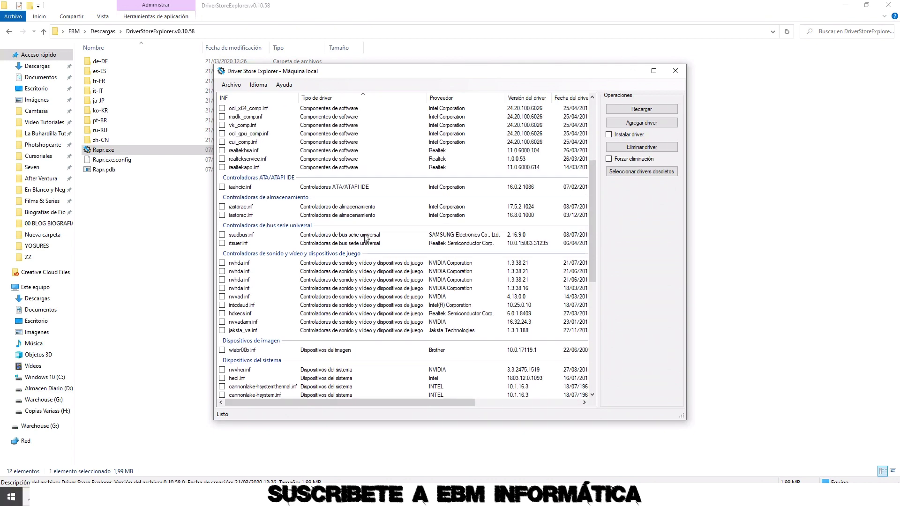
pyautogui.click(365, 237)
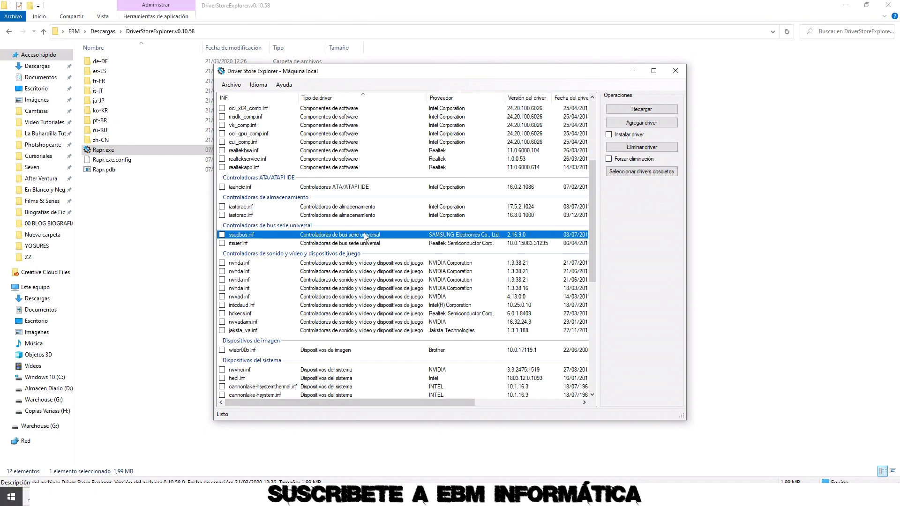
pyautogui.click(223, 235)
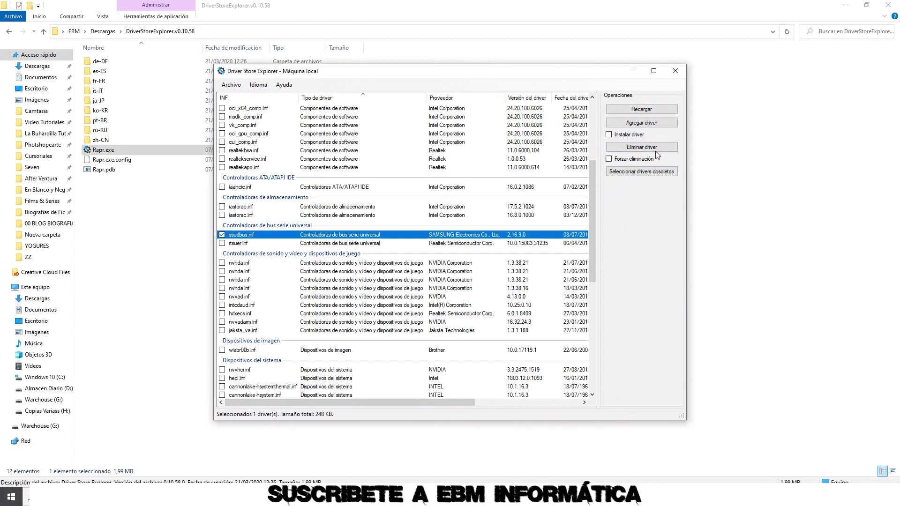
# Step: Maximize the Driver Store Explorer window to show the date, size and device name columns in full
pyautogui.scroll(6, 288, 280)
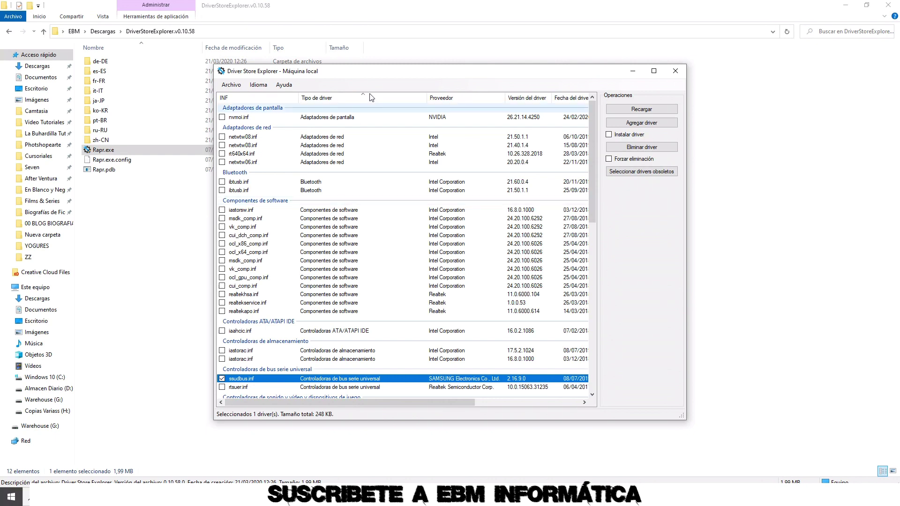
pyautogui.moveTo(454, 404); pyautogui.dragTo(496, 394)
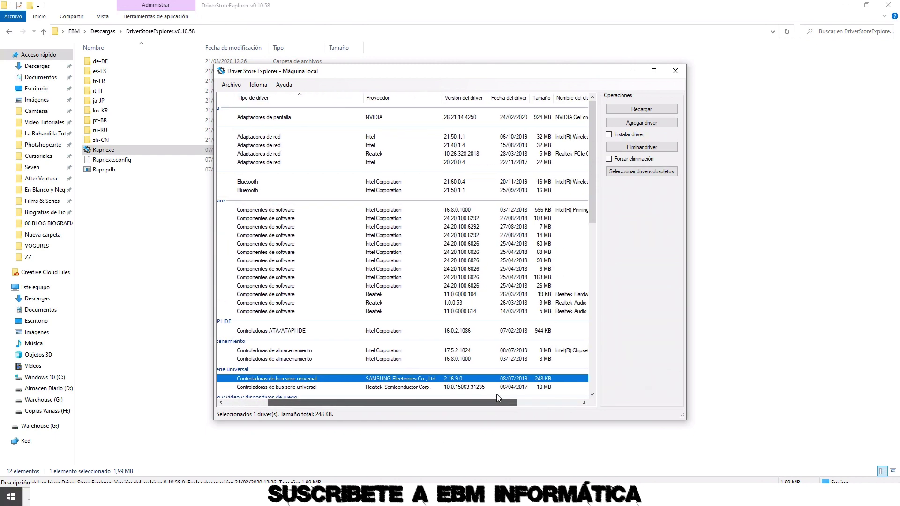
pyautogui.click(654, 72)
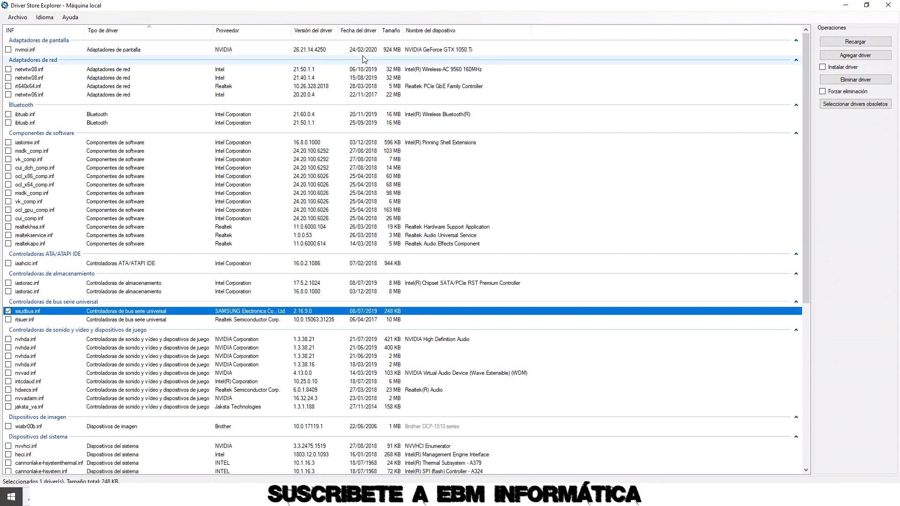
# Step: Also tick nvhda.inf dated 21/07/2019 and jaksta_va.inf, and delete the ticked packages from the driver store without forcing deletion
pyautogui.scroll(-4, 178, 246)
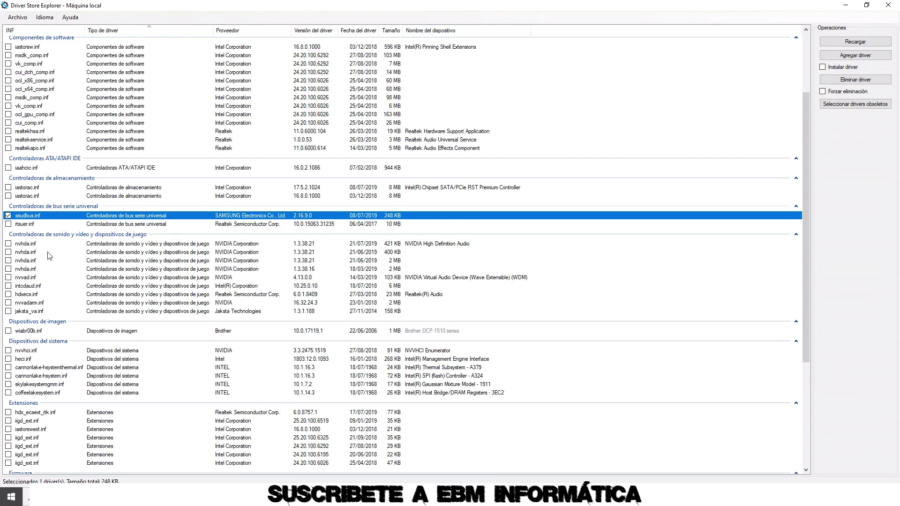
pyautogui.click(9, 244)
pyautogui.click(8, 252)
pyautogui.click(14, 262)
pyautogui.click(9, 252)
pyautogui.click(6, 236)
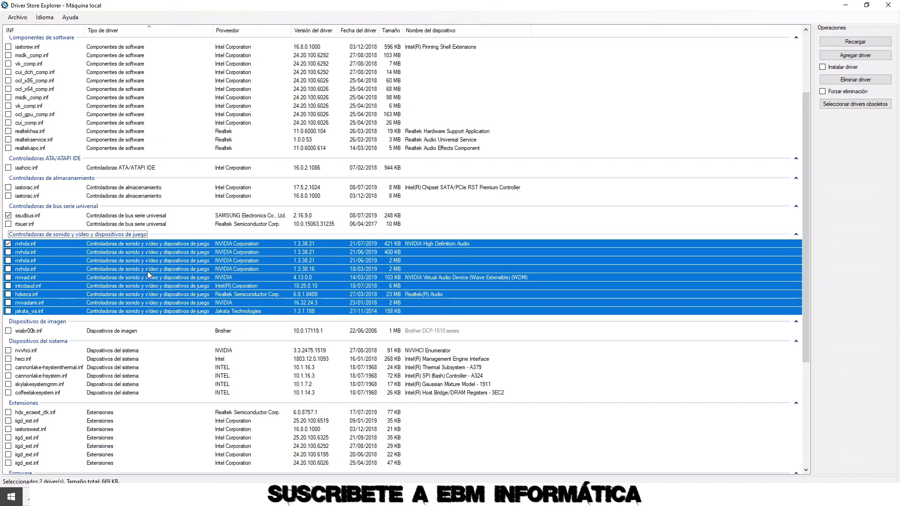
pyautogui.click(148, 270)
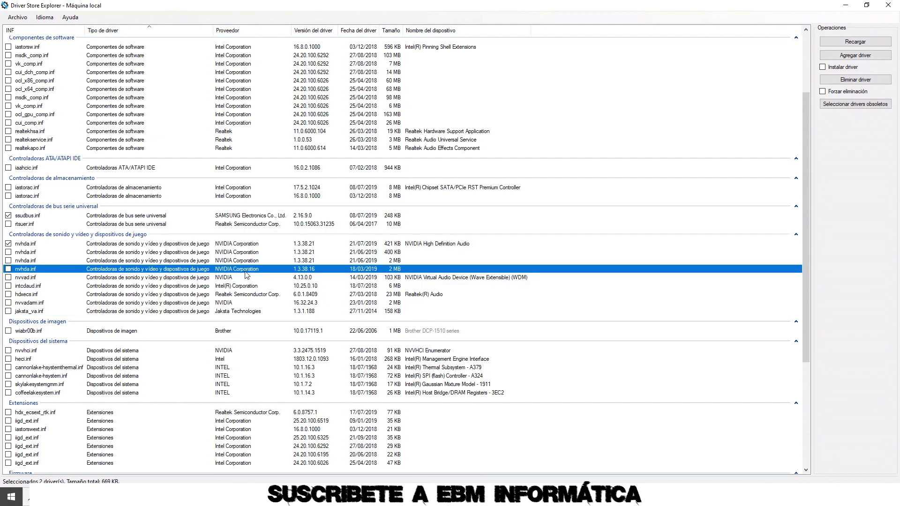
pyautogui.click(8, 312)
pyautogui.click(854, 81)
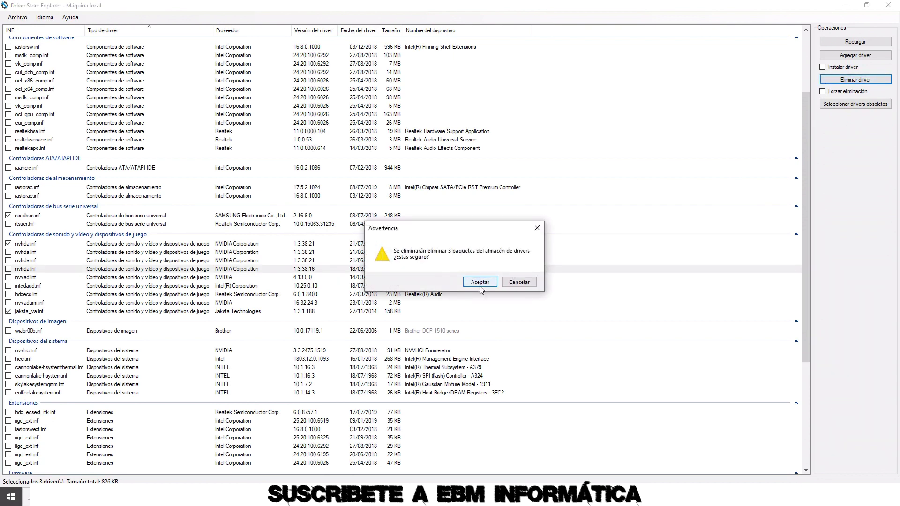
pyautogui.click(481, 283)
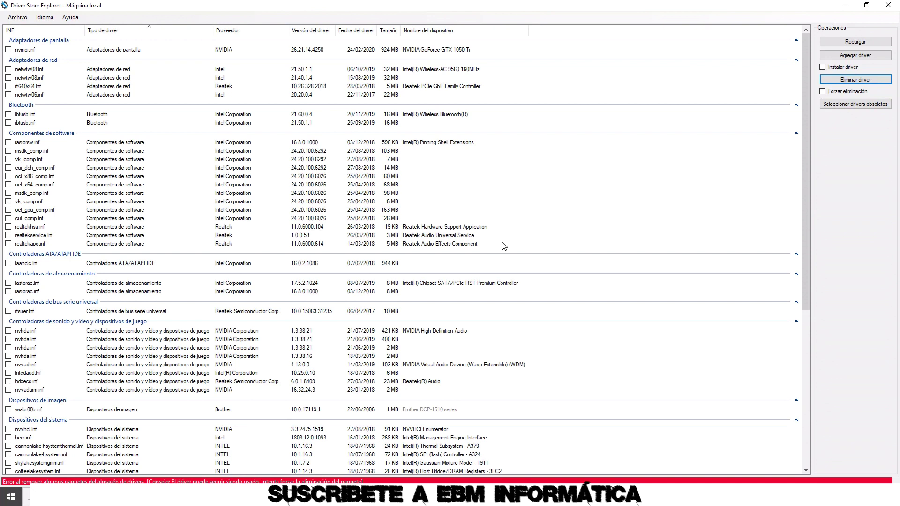
# Step: Minimize Driver Store Explorer, the File Explorer folder, WinRAR and the remaining window to reach the desktop
pyautogui.click(846, 6)
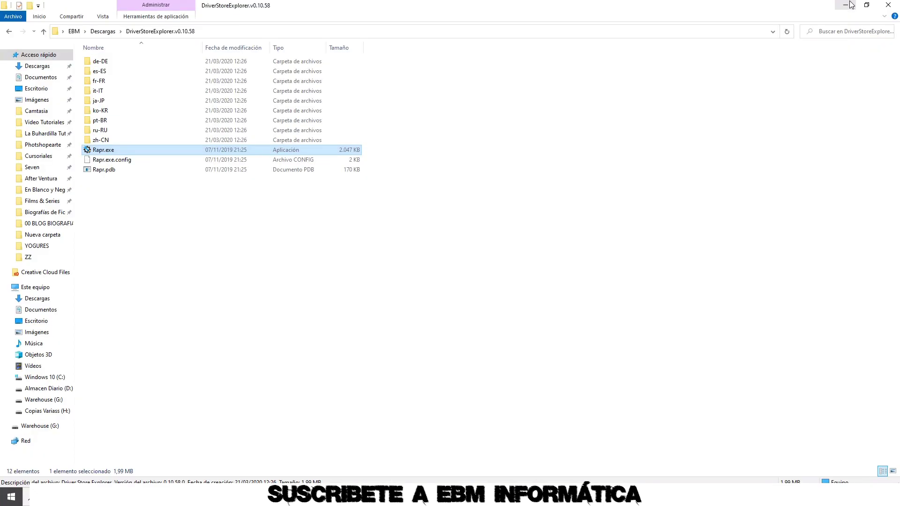
pyautogui.click(846, 6)
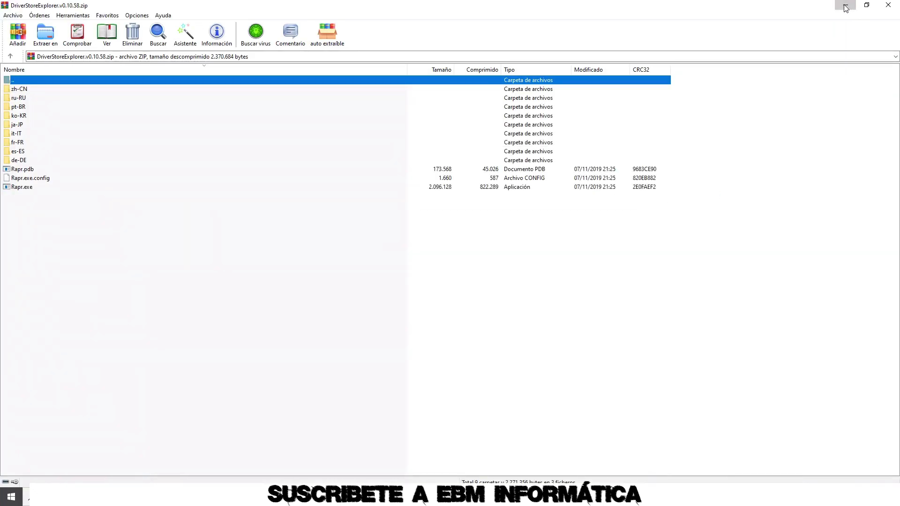
pyautogui.click(846, 5)
pyautogui.click(845, 7)
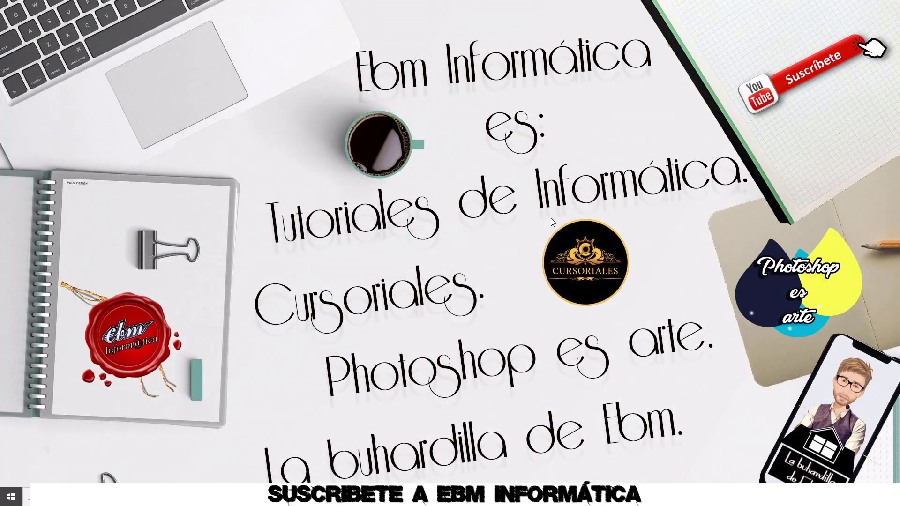